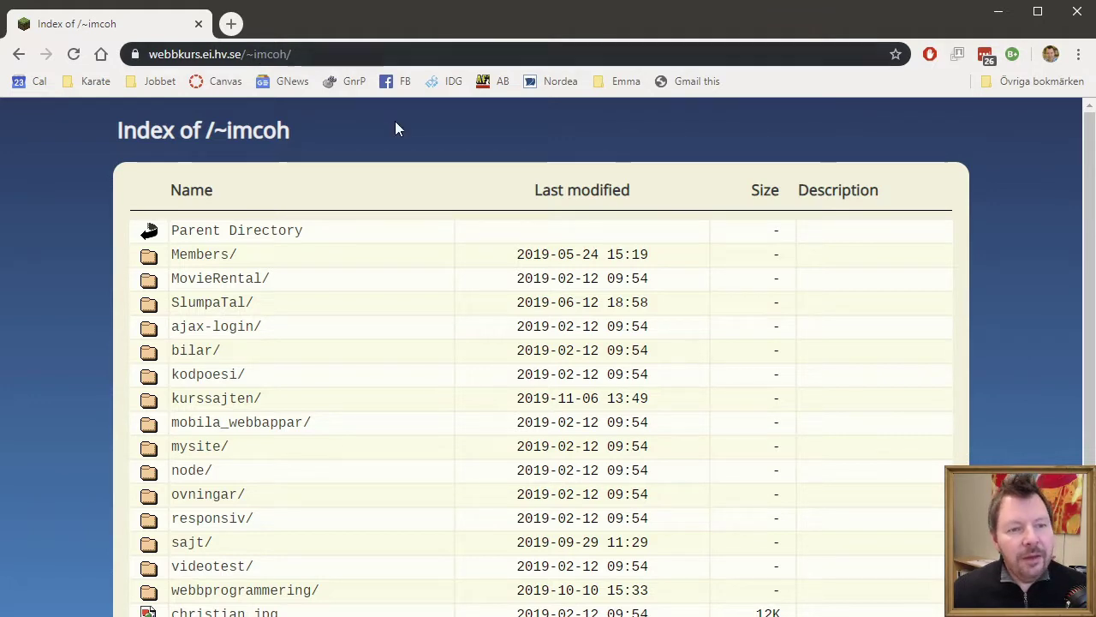
- Start WordPress setup in the kurssajten folder with English (United States) as the language
left_click(243, 400)
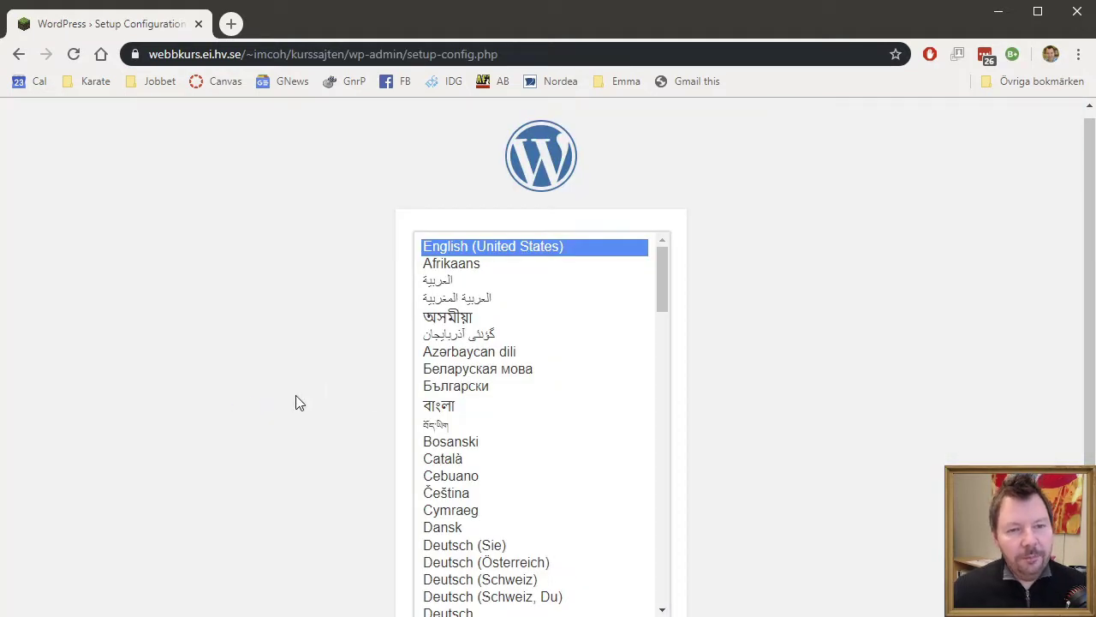
scroll(997, 367, "down", 2)
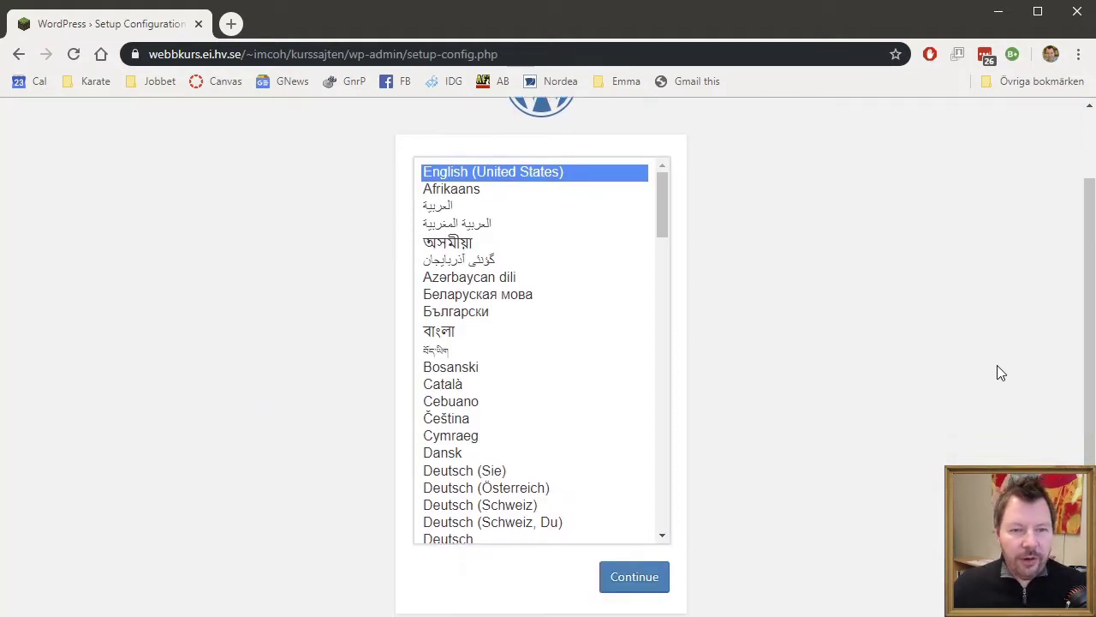
scroll(997, 365, "up", 2)
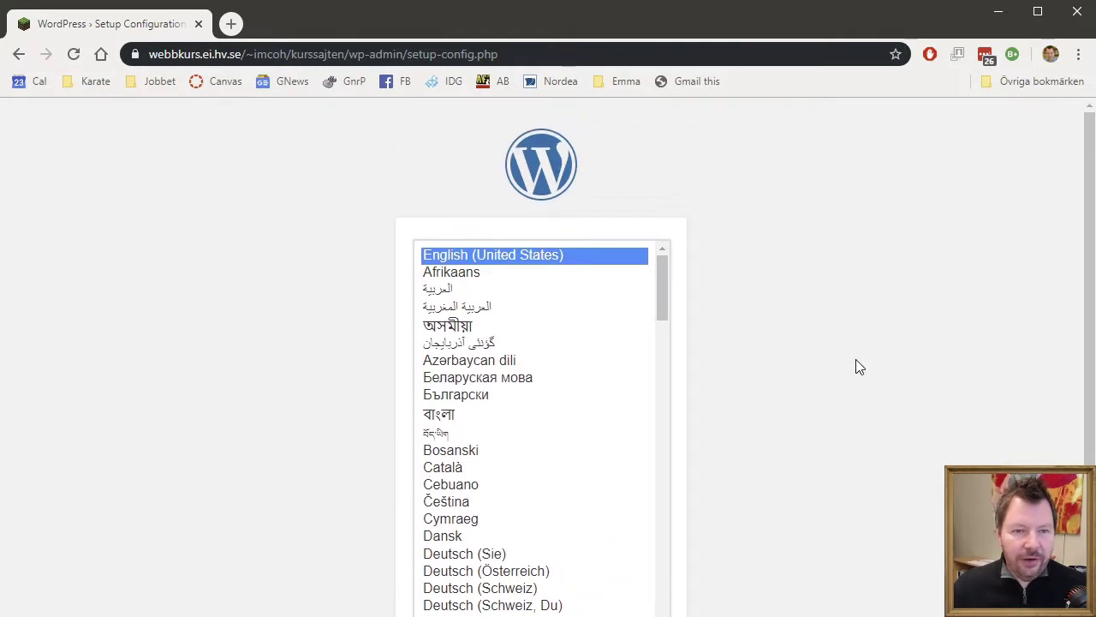
scroll(936, 382, "down", 2)
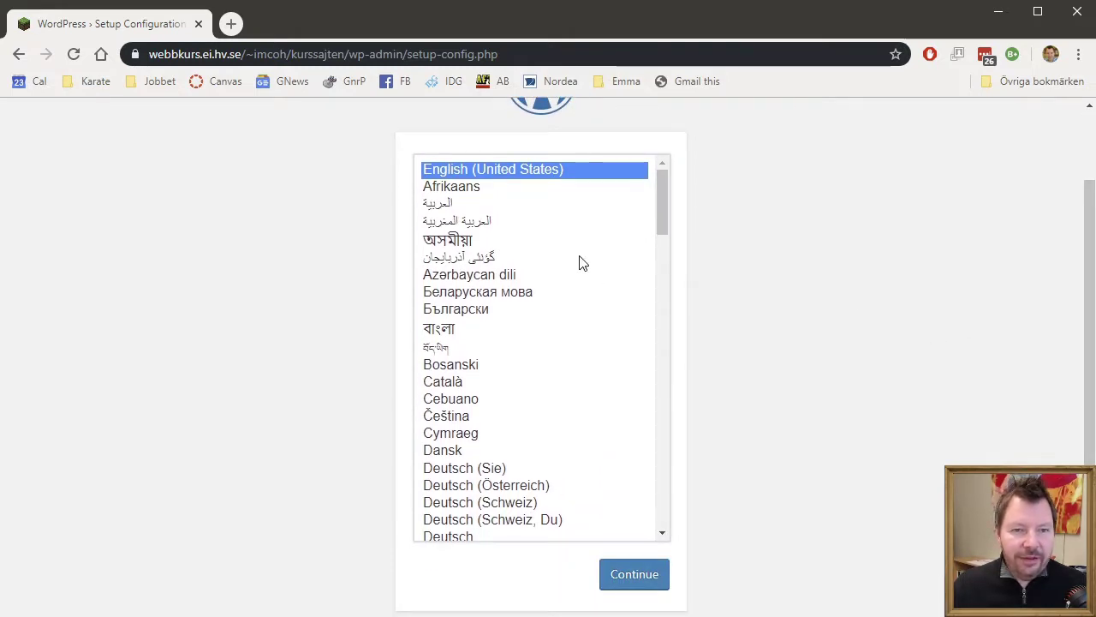
left_click(495, 257)
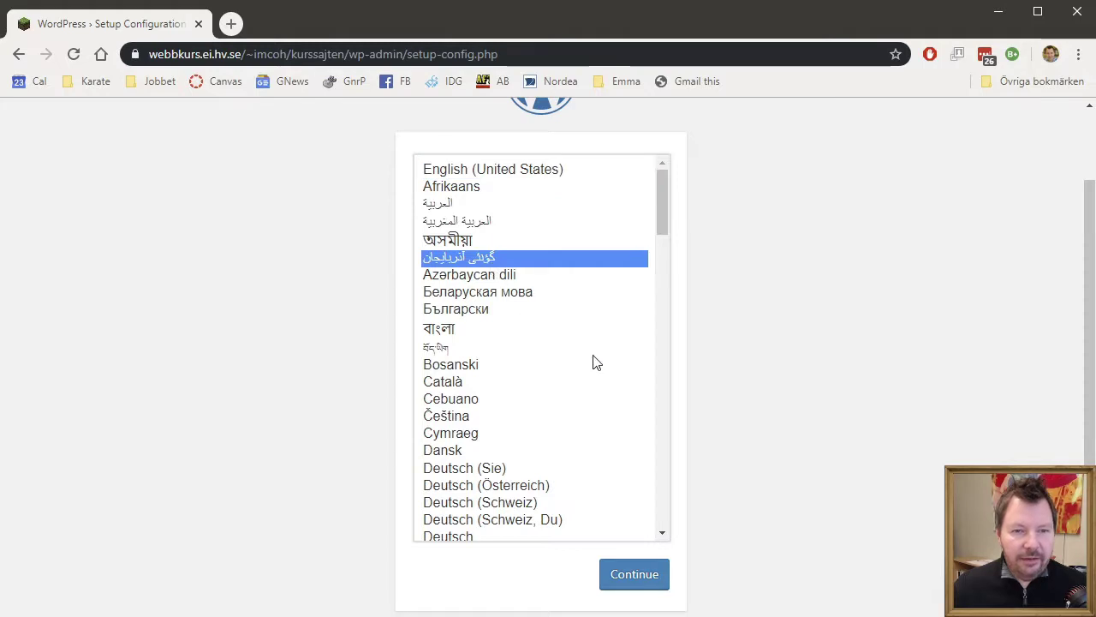
left_click(537, 170)
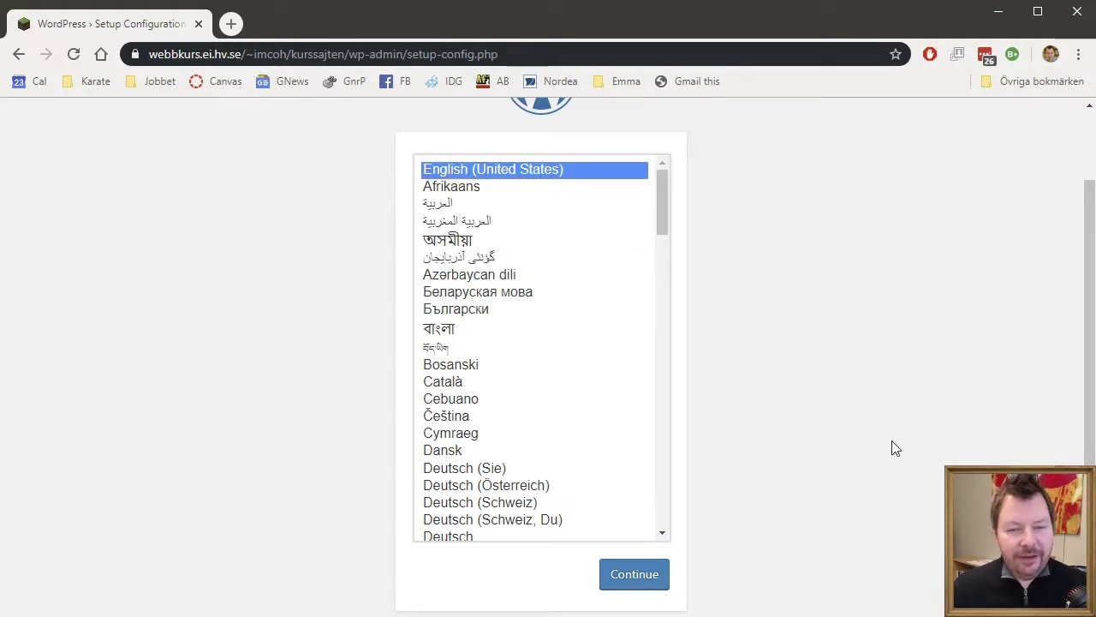
left_click(625, 581)
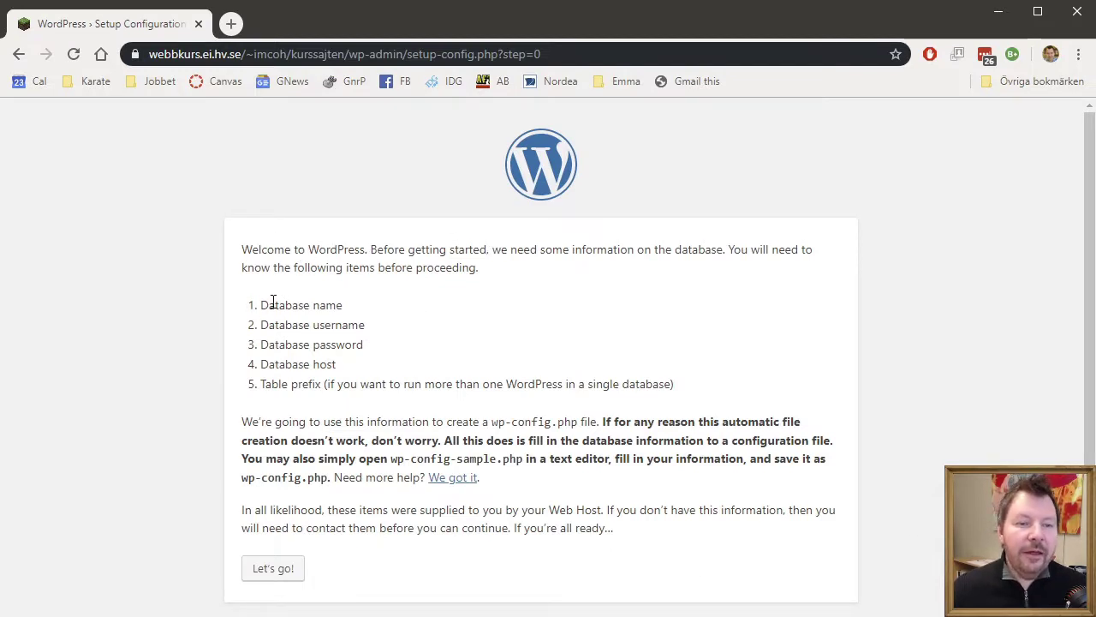
- Review the database name, username and password requirements, then go on to the connection form
left_click_drag(269, 301, 514, 318)
double_click(343, 325)
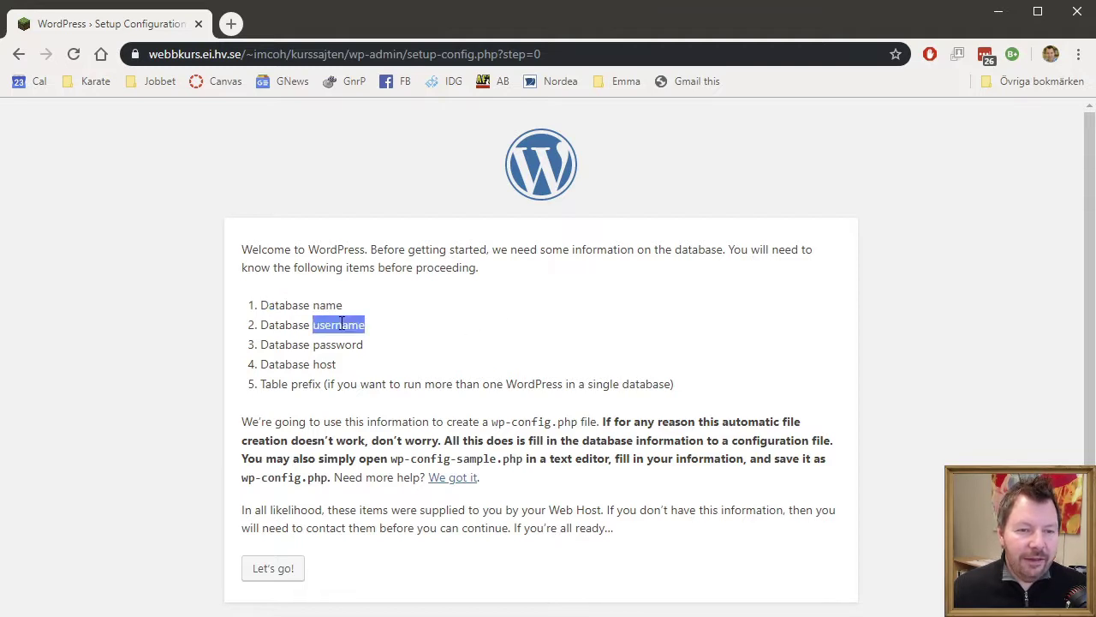
double_click(336, 345)
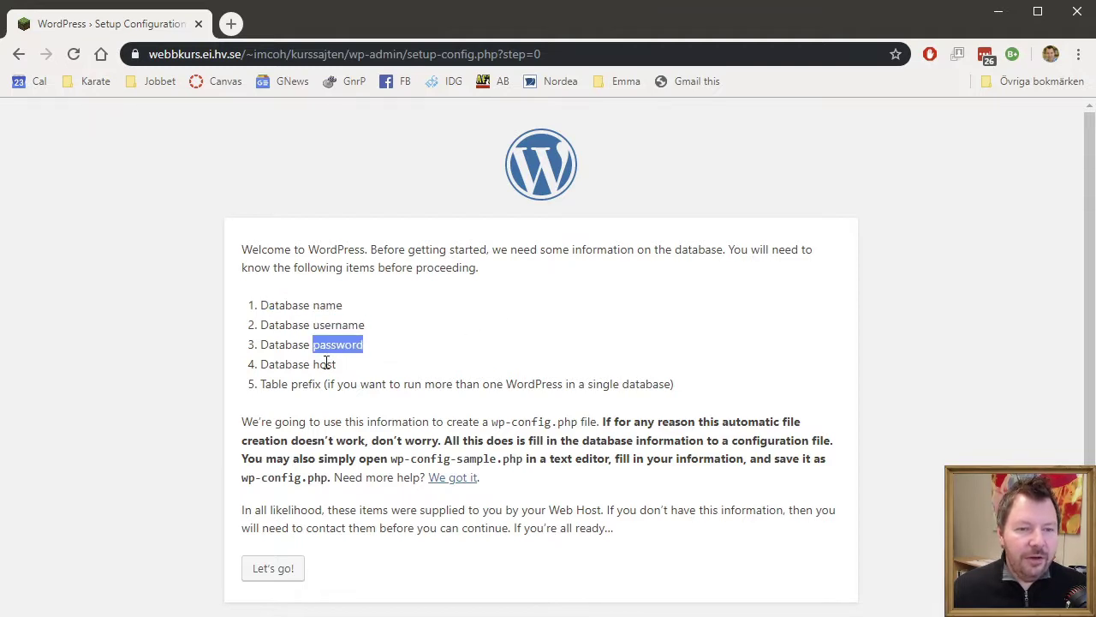
left_click(327, 361)
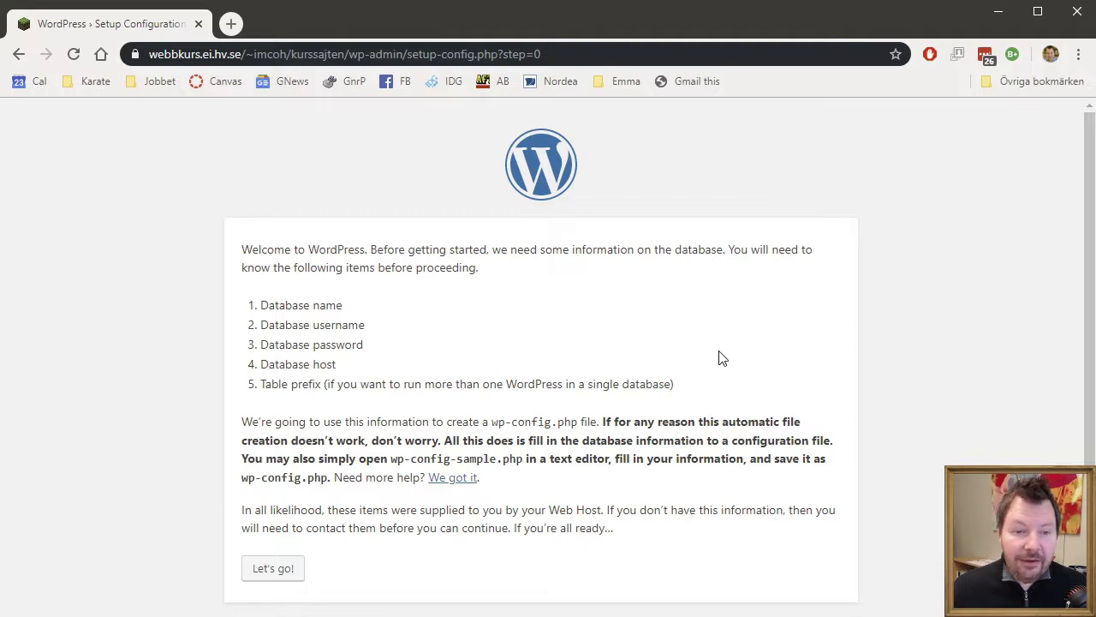
left_click(272, 569)
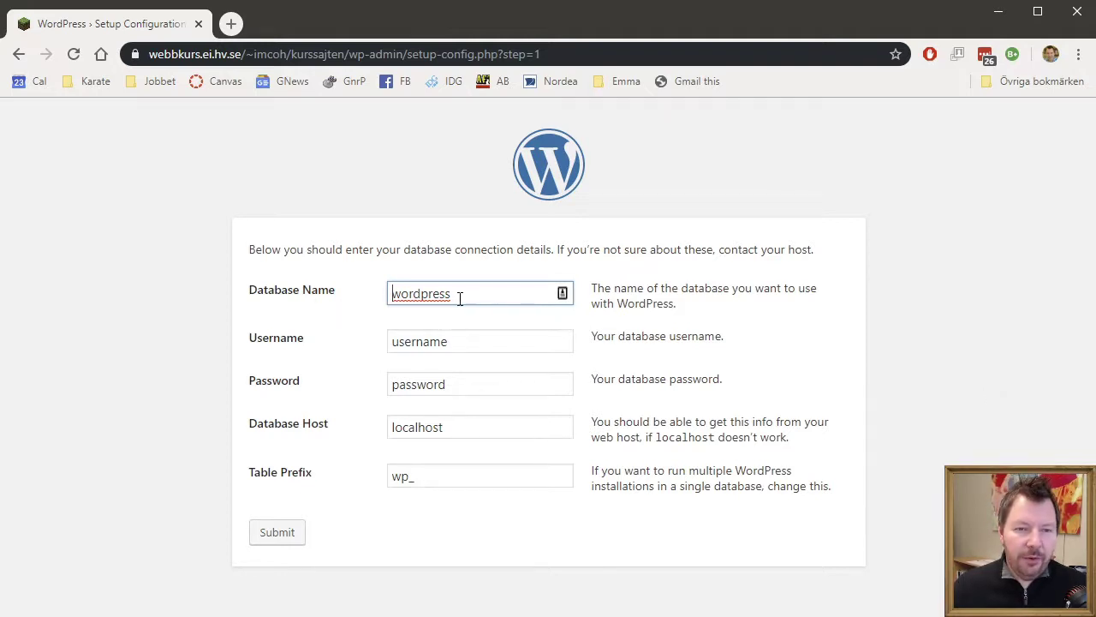
- Replace the default 'wordpress' Database Name with the account's database name
left_click_drag(460, 297, 305, 289)
key("BackSpace")
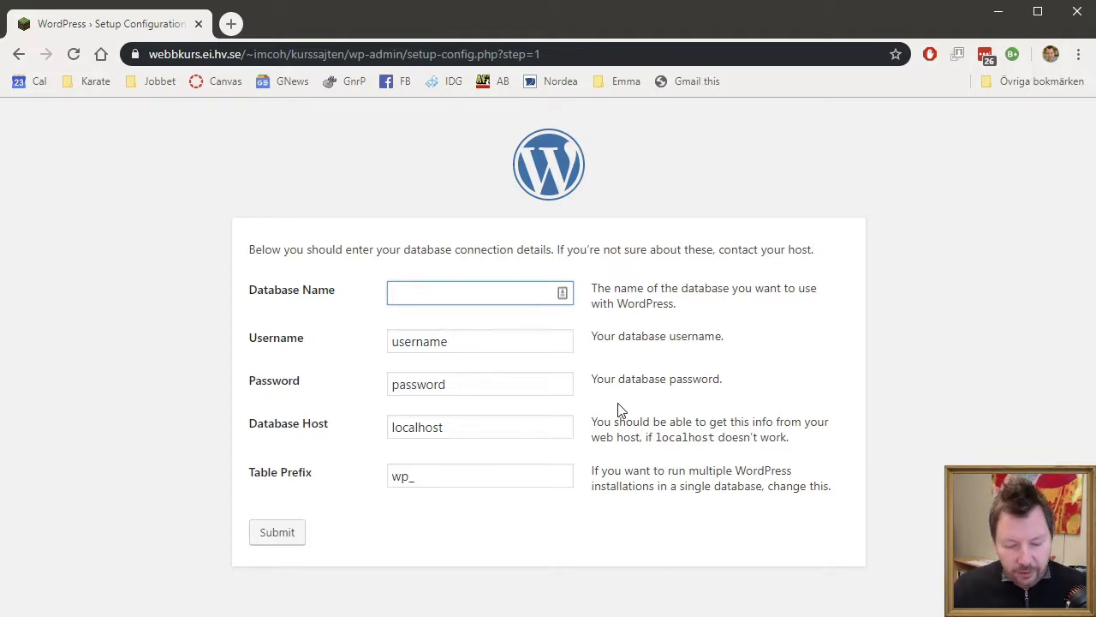
type("abcd0123")
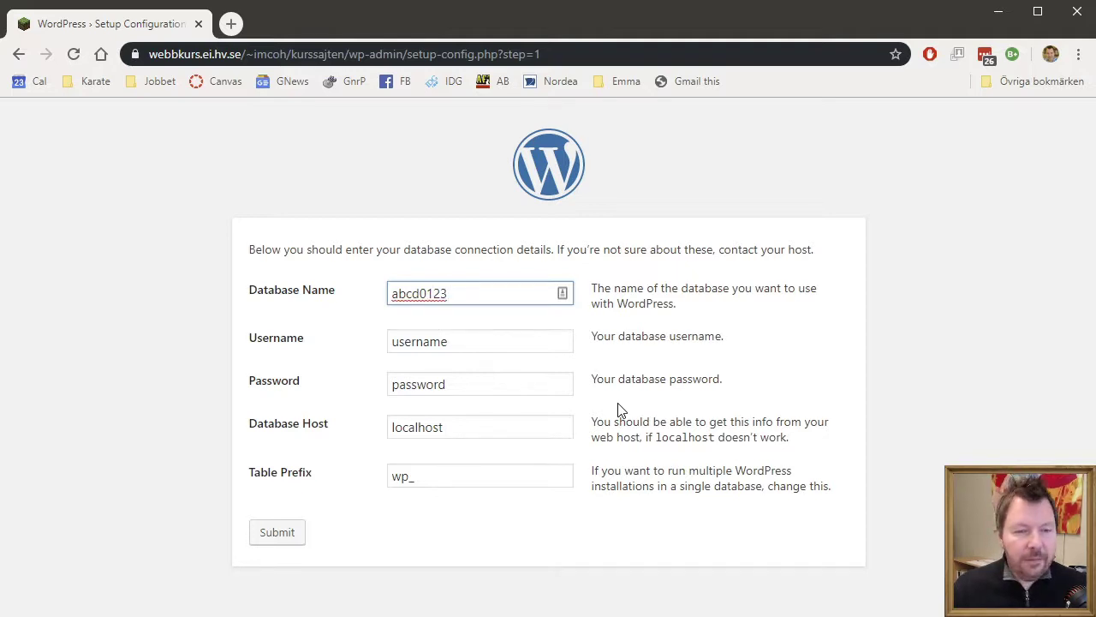
key("BackSpace")
key("BackSpace")
key("BackSpace")
key("BackSpace")
key("BackSpace")
key("BackSpace")
key("BackSpace")
key("BackSpace")
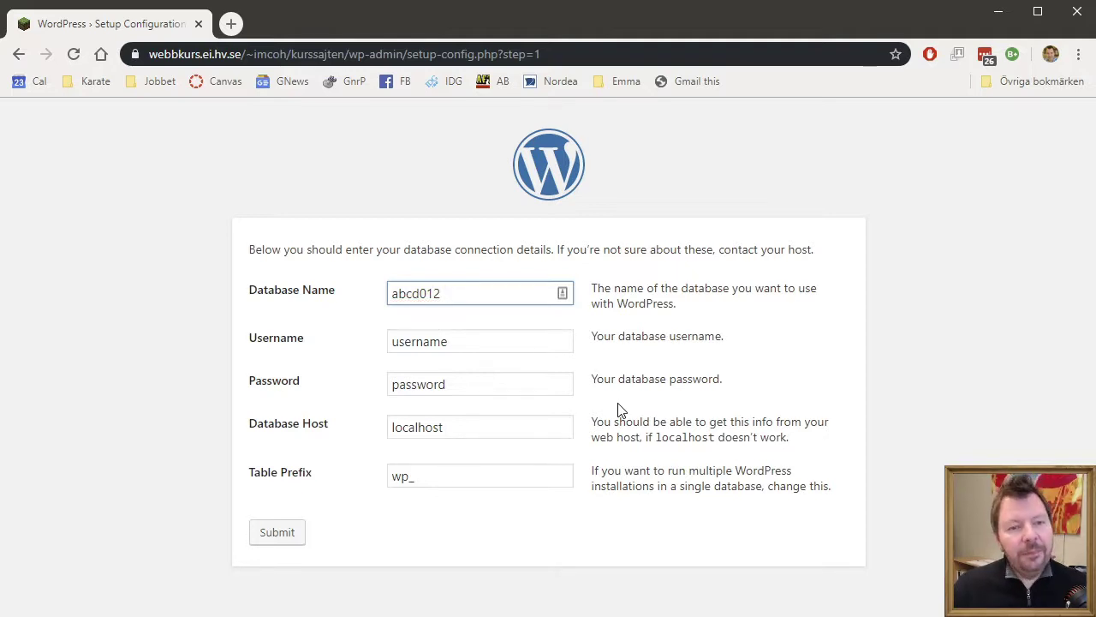
type("imcoh")
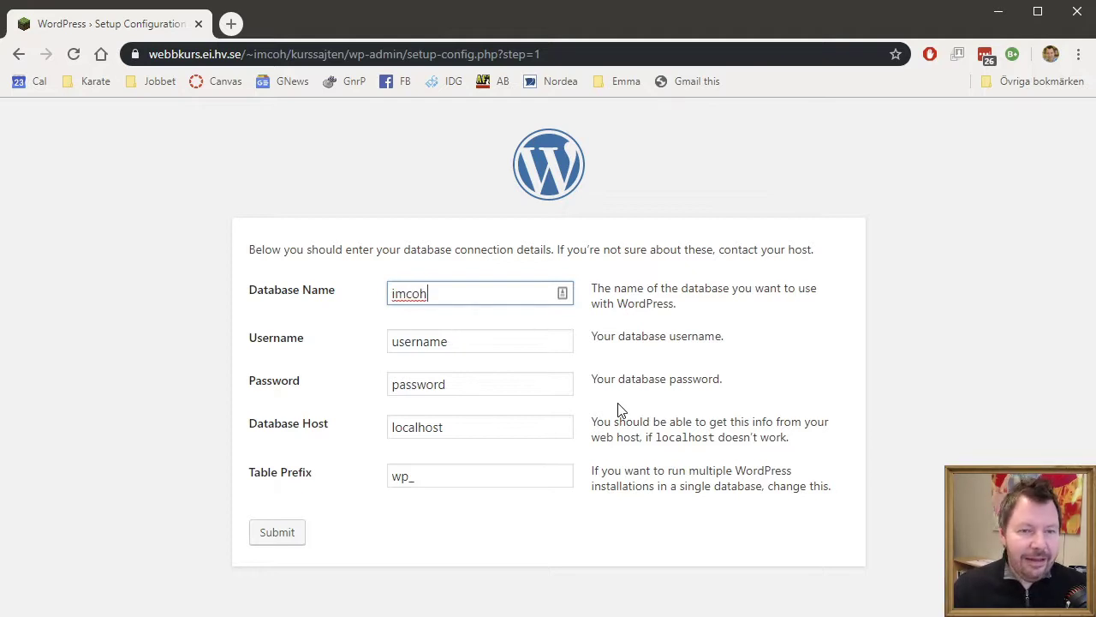
- Enter the account's database username and empty the Database Host field
key("Tab")
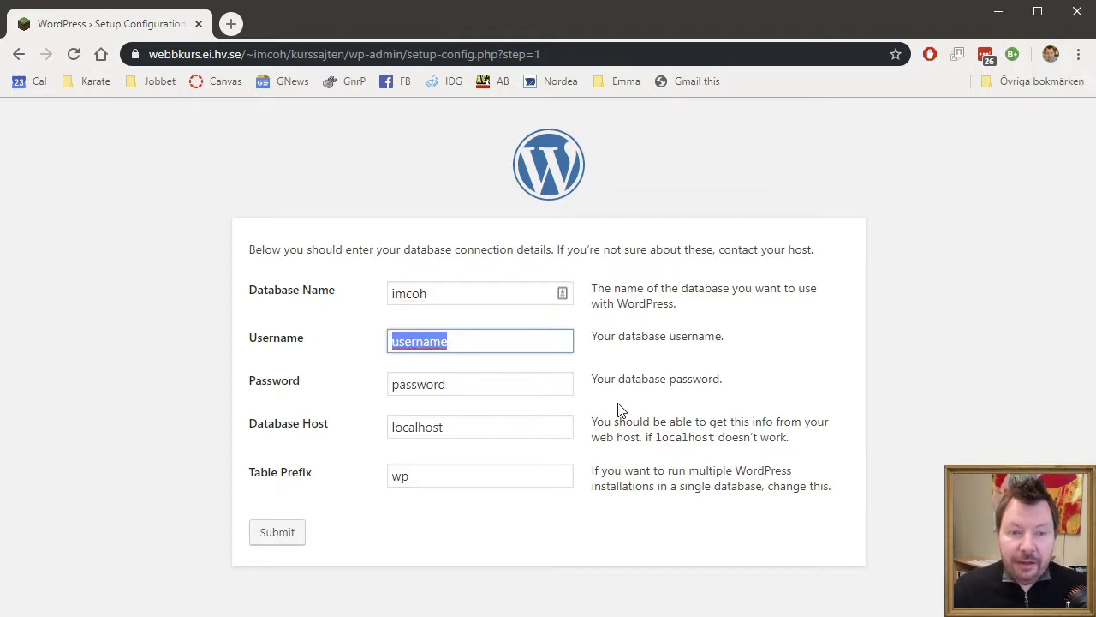
type("imcop")
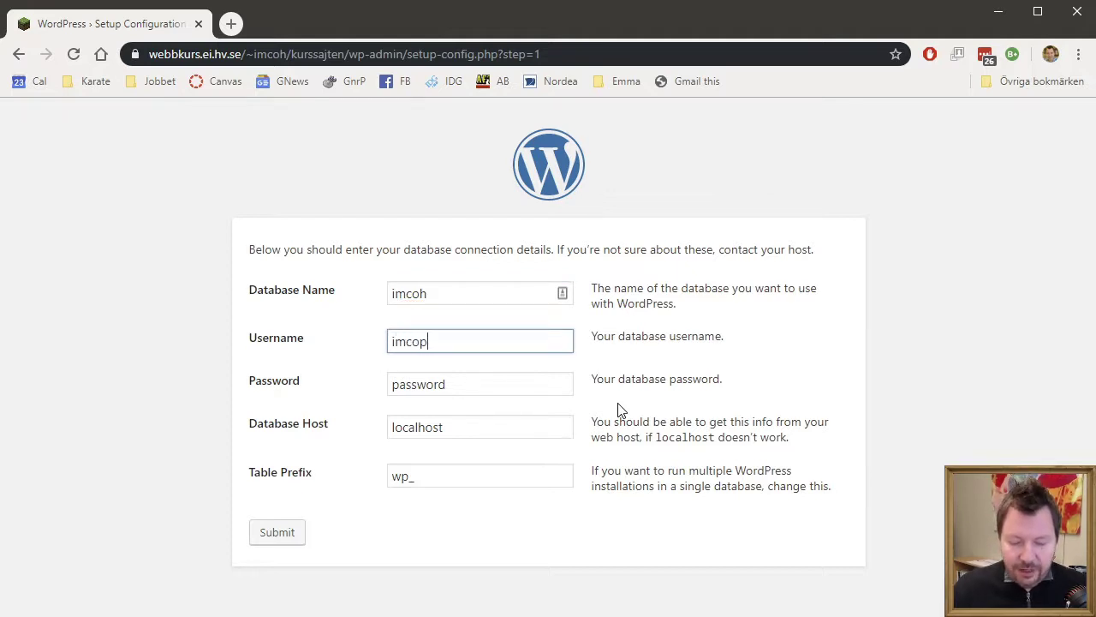
key("BackSpace")
type("h")
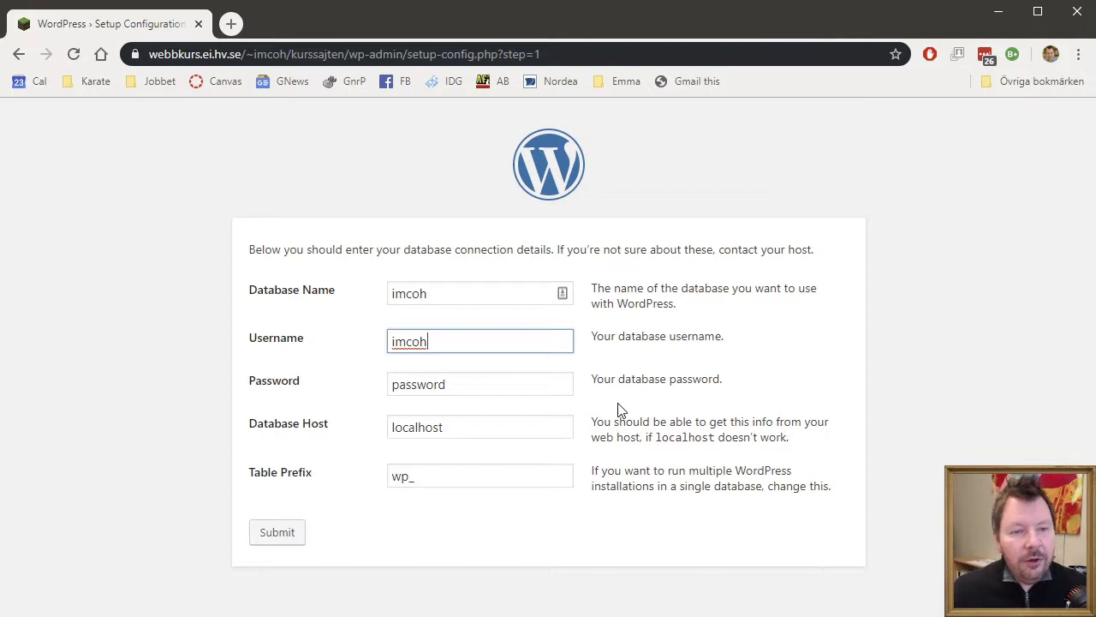
key("Tab")
key("Tab")
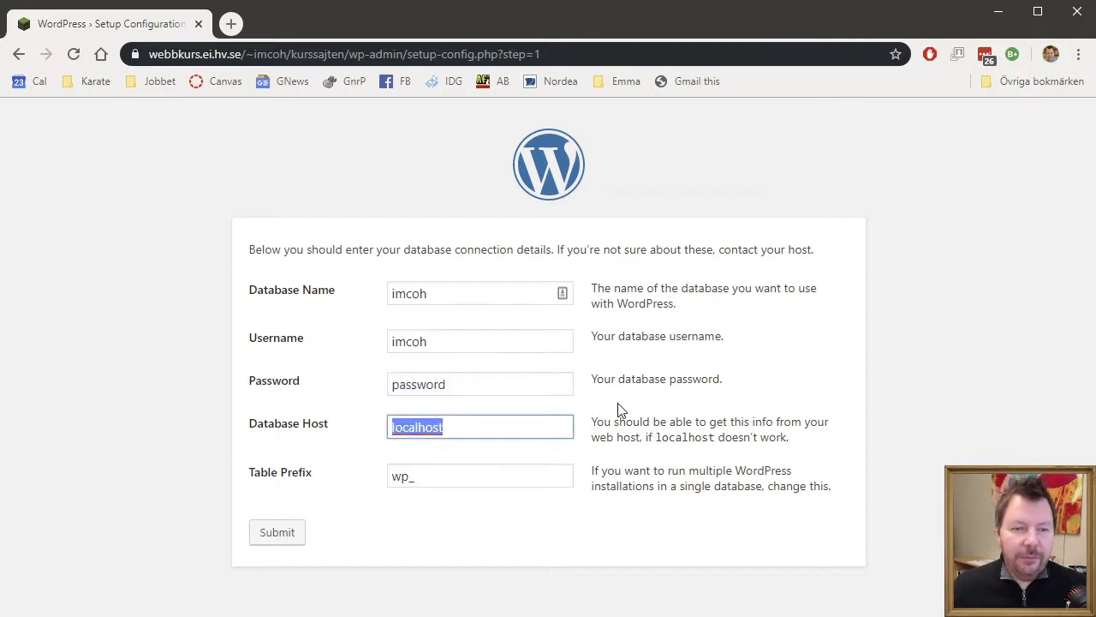
key("Right")
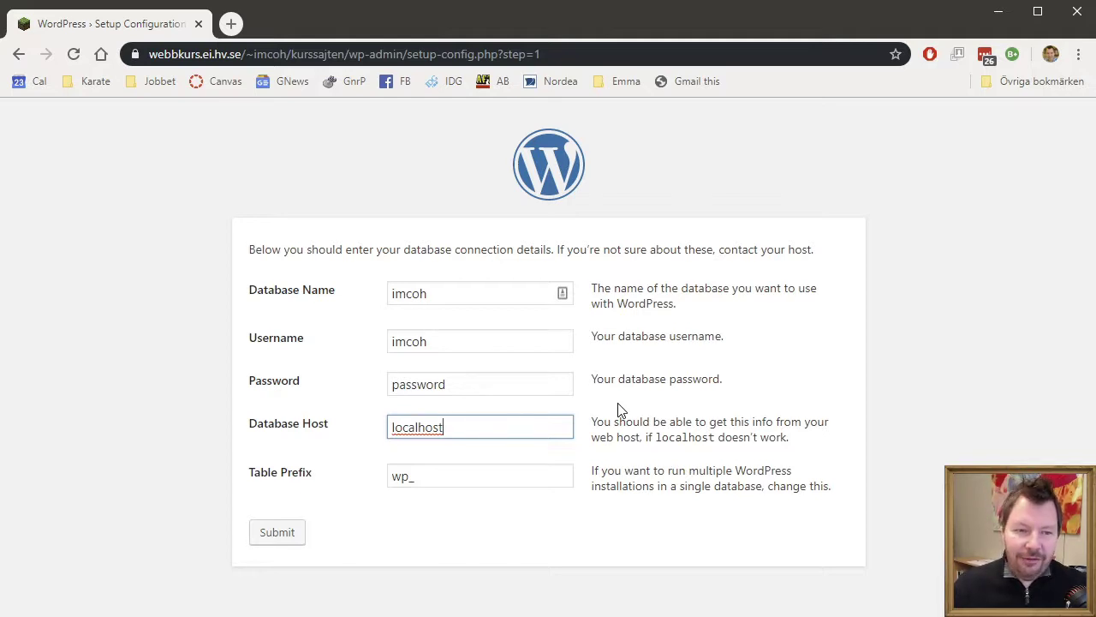
key("BackSpace")
key("BackSpace")
key("BackSpace")
key("BackSpace")
key("BackSpace")
key("BackSpace")
key("BackSpace")
key("BackSpace")
key("BackSpace")
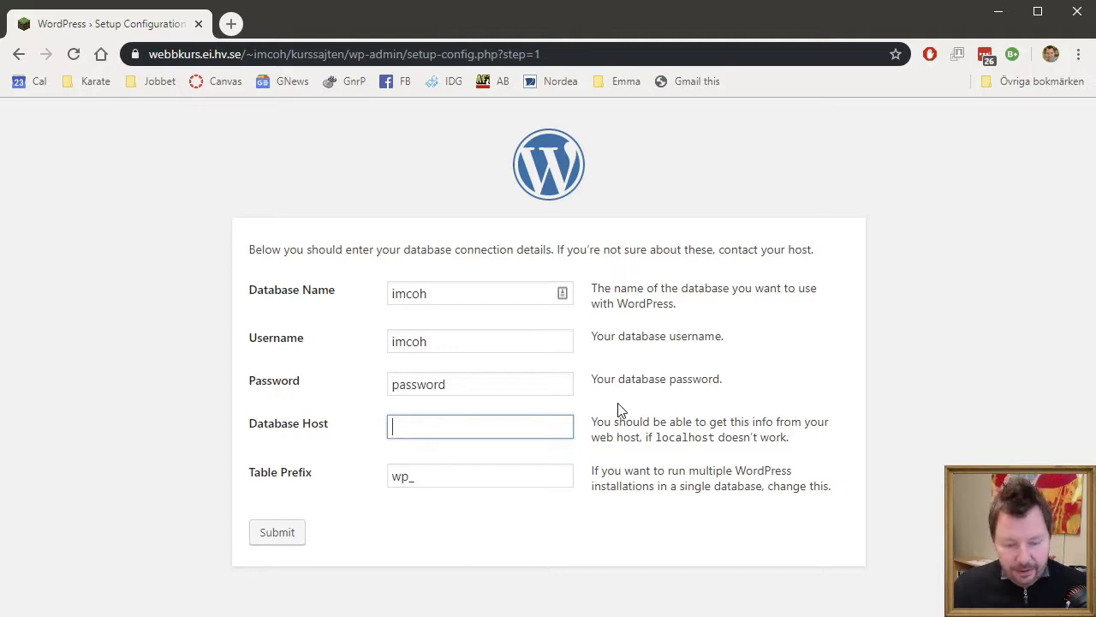
- Set Database Host to localhost instead of the example address dbserver.foretag.se
type("db")
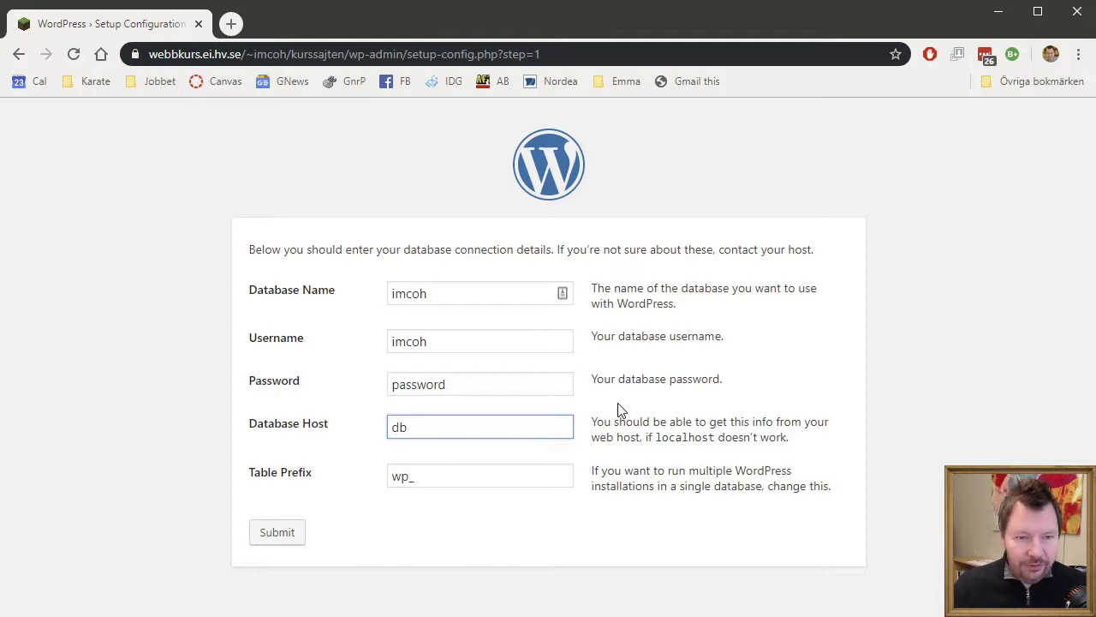
type(" sserver.")
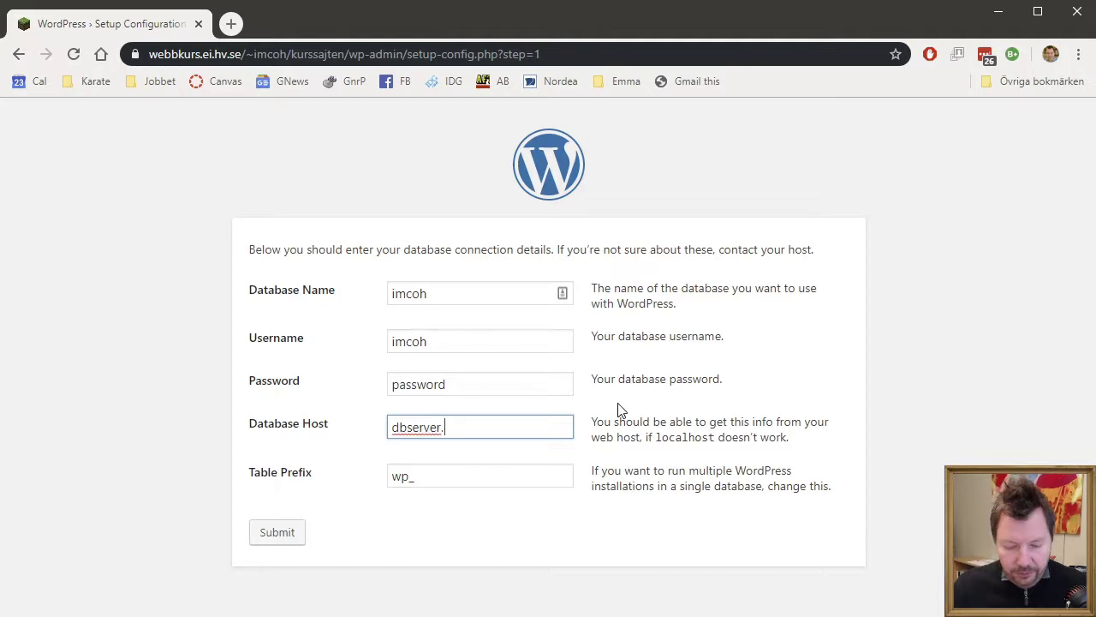
type("foretag.se")
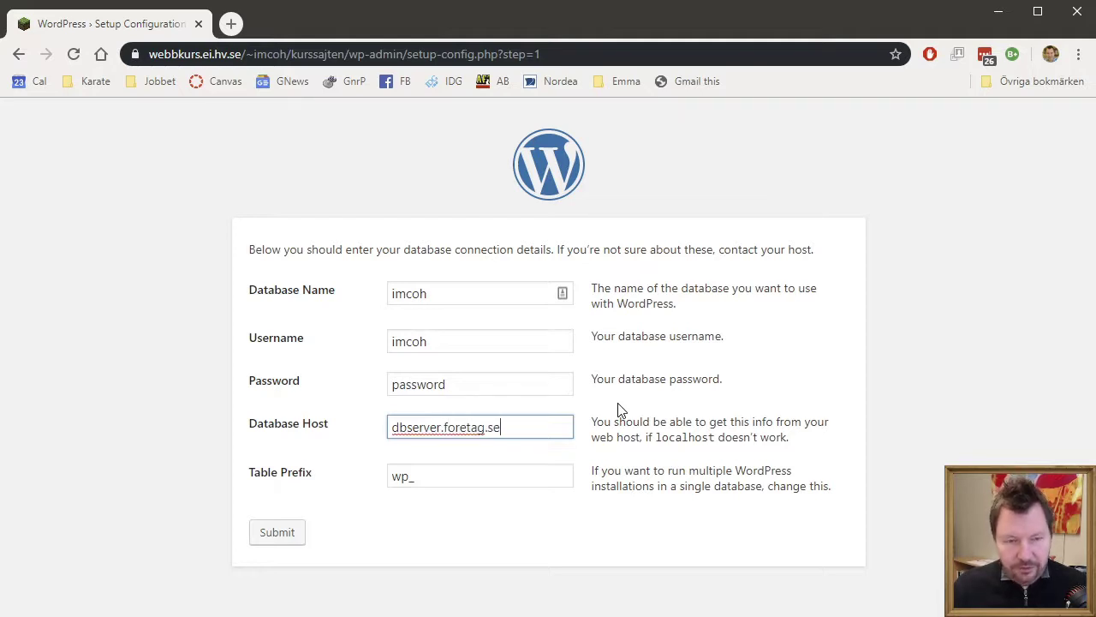
key("BackSpace")
key("BackSpace")
key("BackSpace")
key("BackSpace")
key("BackSpace")
key("BackSpace")
key("BackSpace")
key("BackSpace")
key("BackSpace")
key("BackSpace")
key("BackSpace")
key("BackSpace")
key("BackSpace")
key("BackSpace")
key("BackSpace")
key("BackSpace")
key("BackSpace")
key("BackSpace")
key("BackSpace")
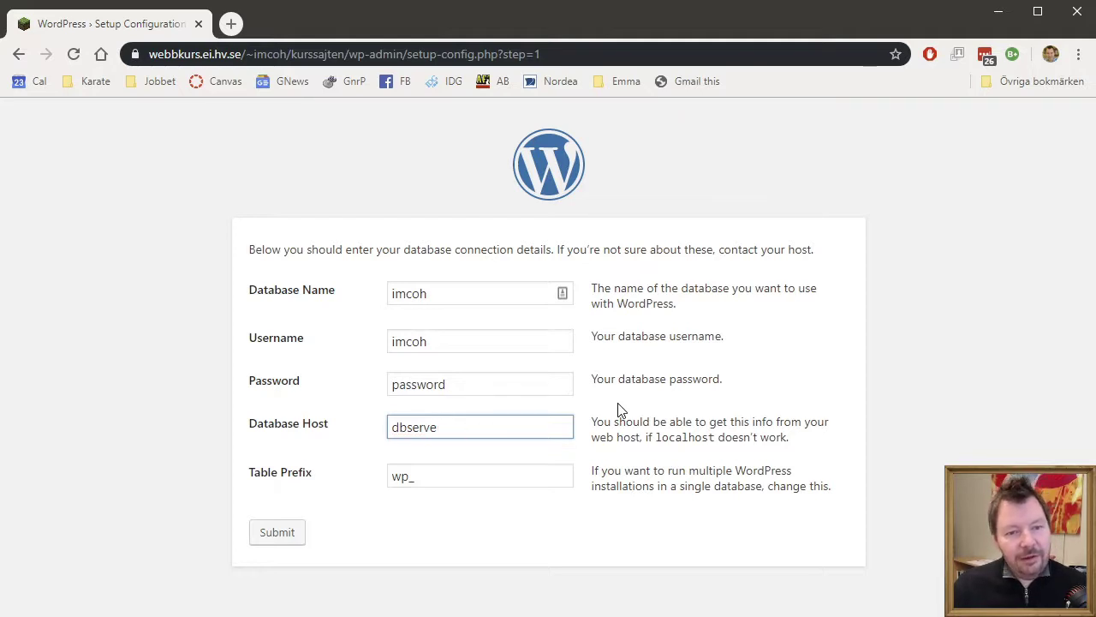
type("localhost")
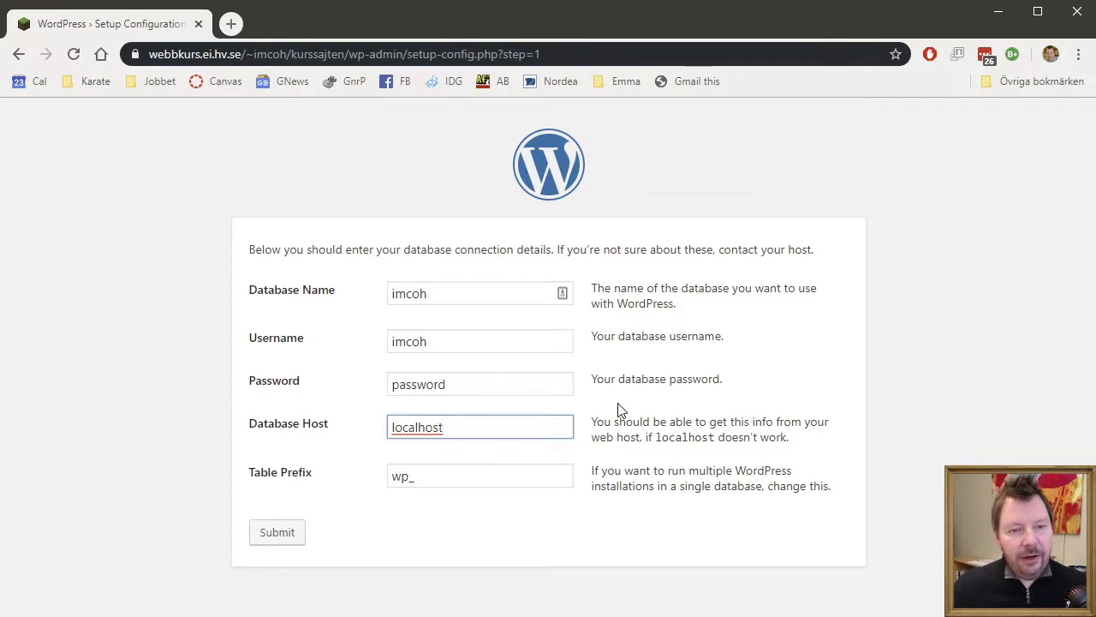
key("Tab")
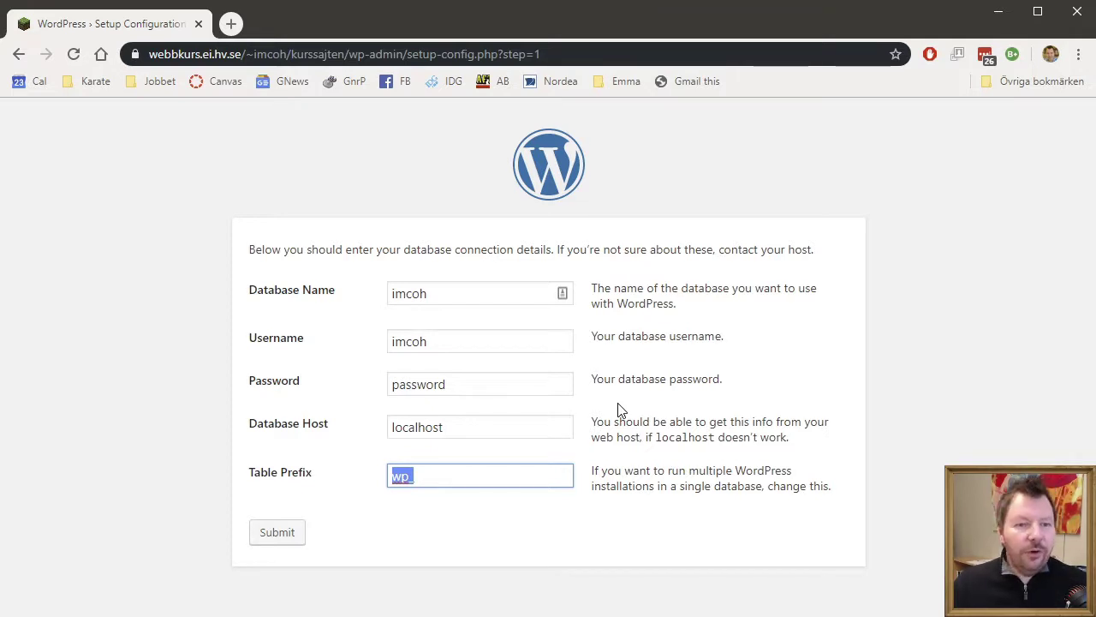
- Change the table prefix from wp_ to cms200_
key("End")
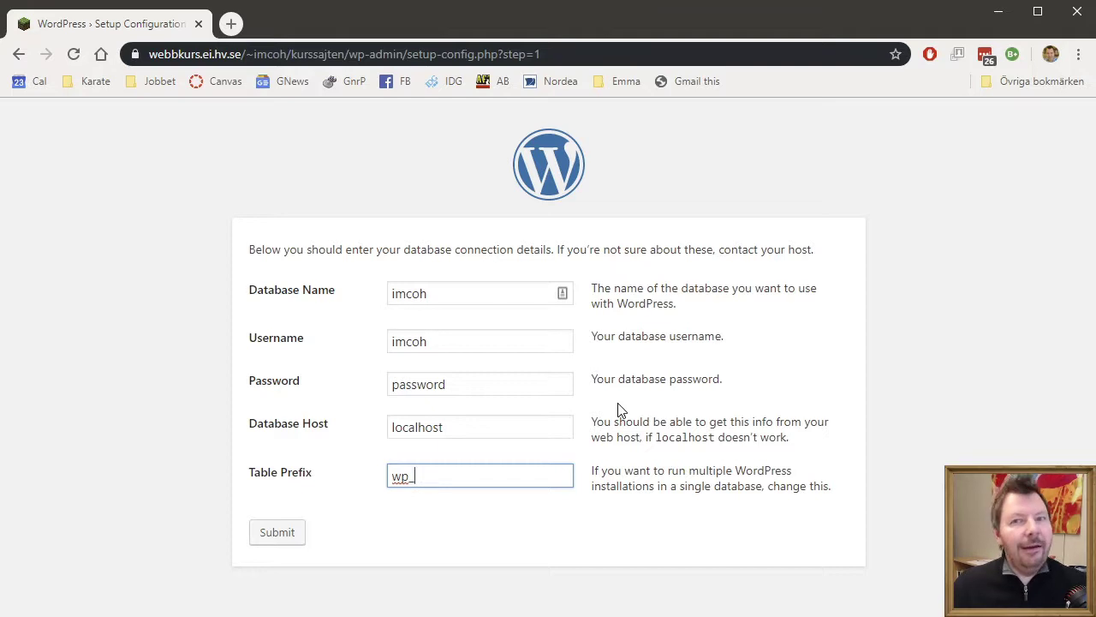
key("BackSpace")
key("BackSpace")
key("BackSpace")
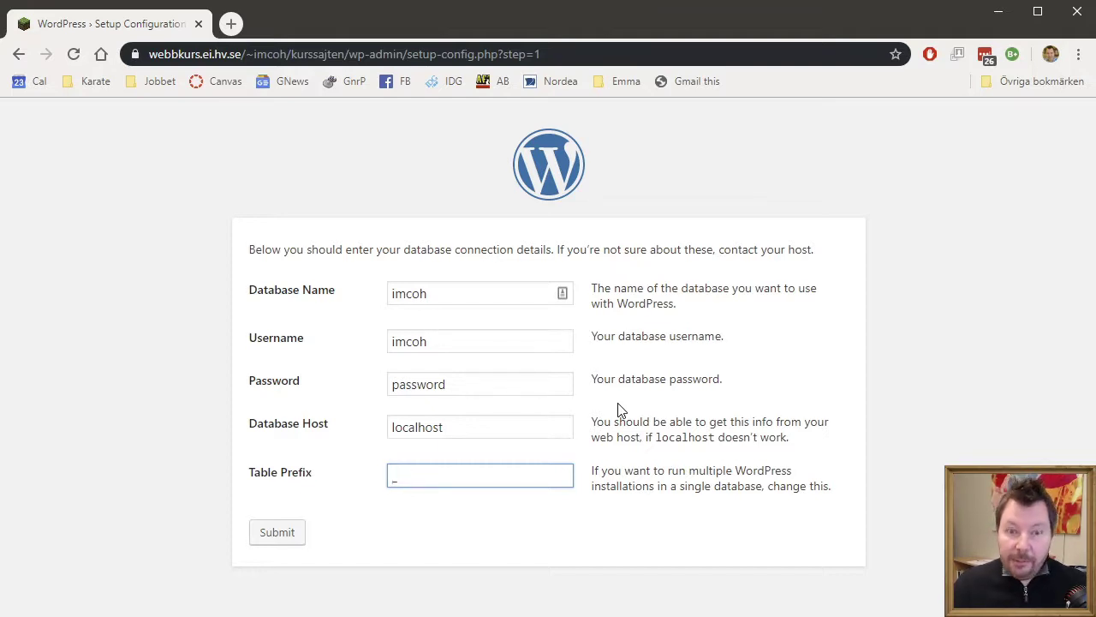
type("cms200")
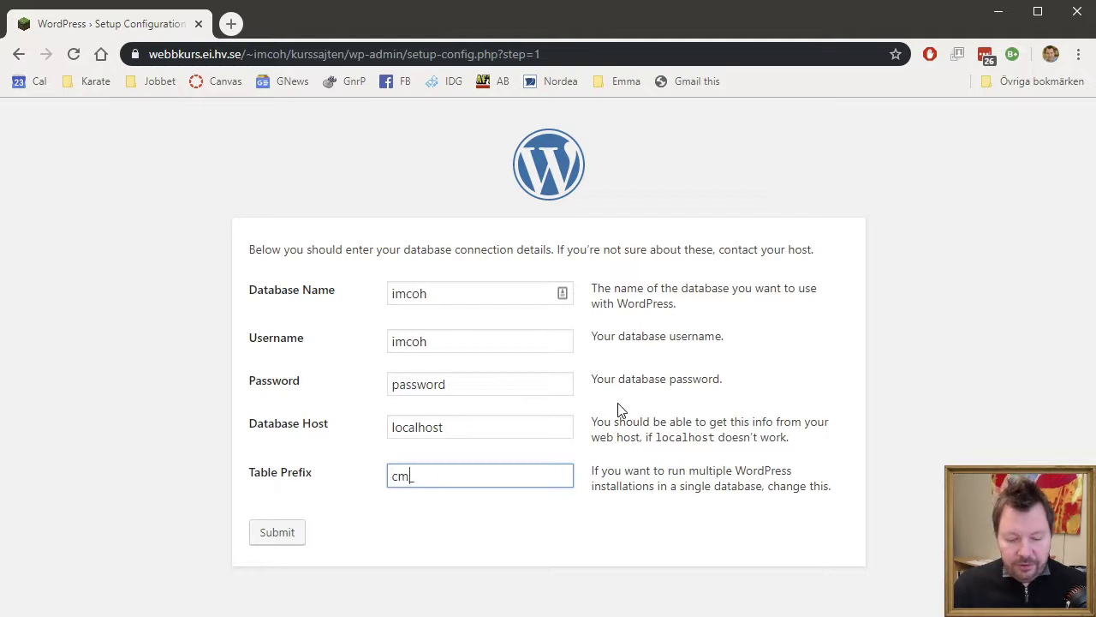
type("_")
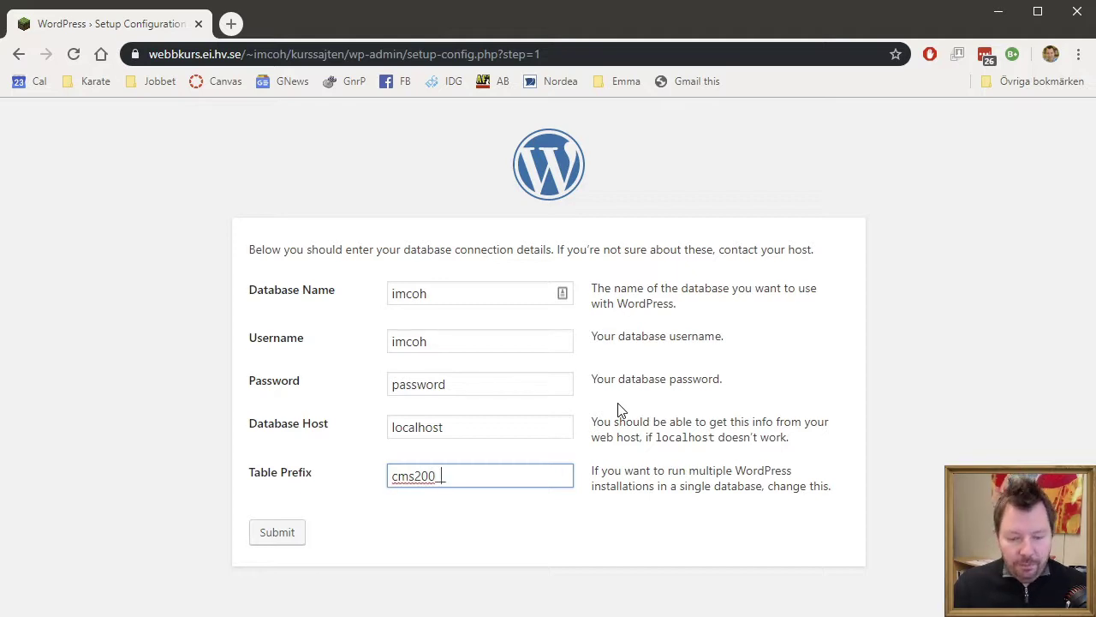
type(" fdsf")
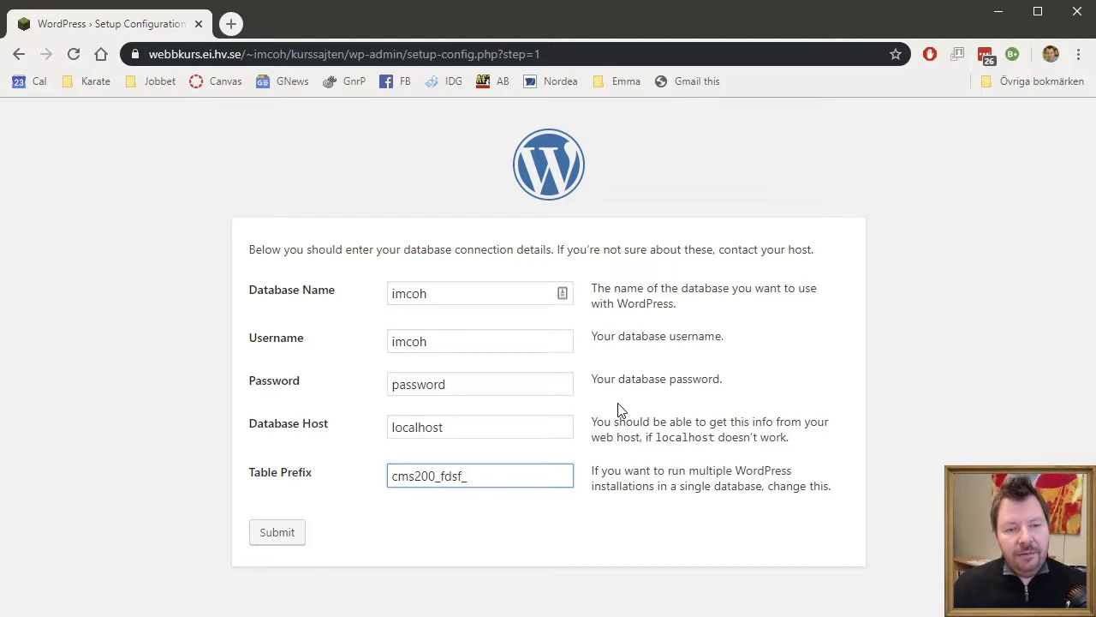
type("645")
key("BackSpace")
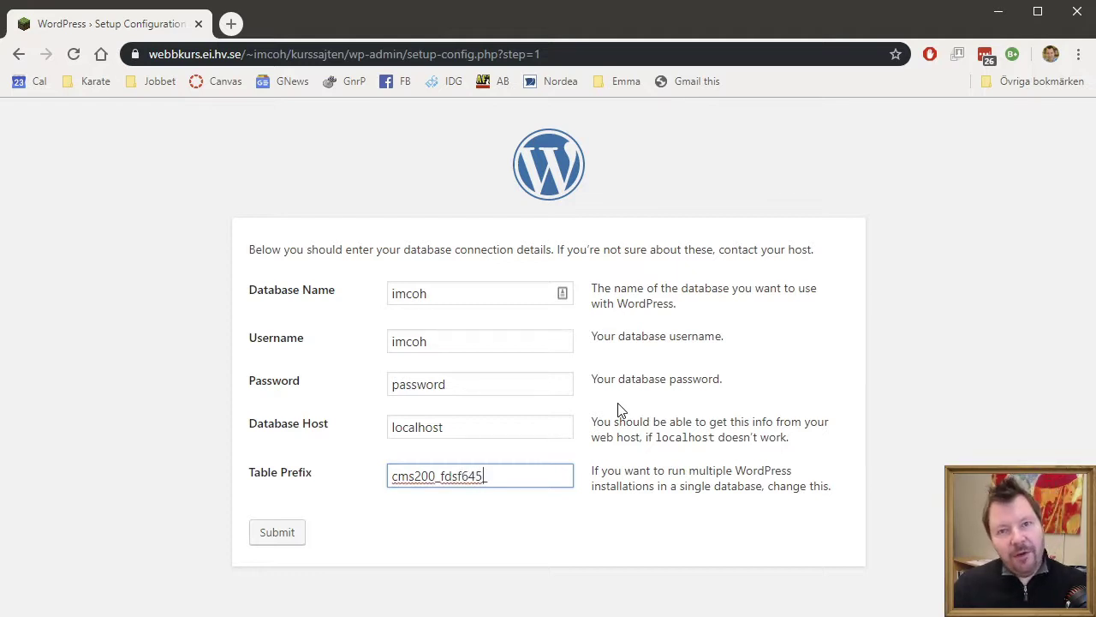
key("BackSpace")
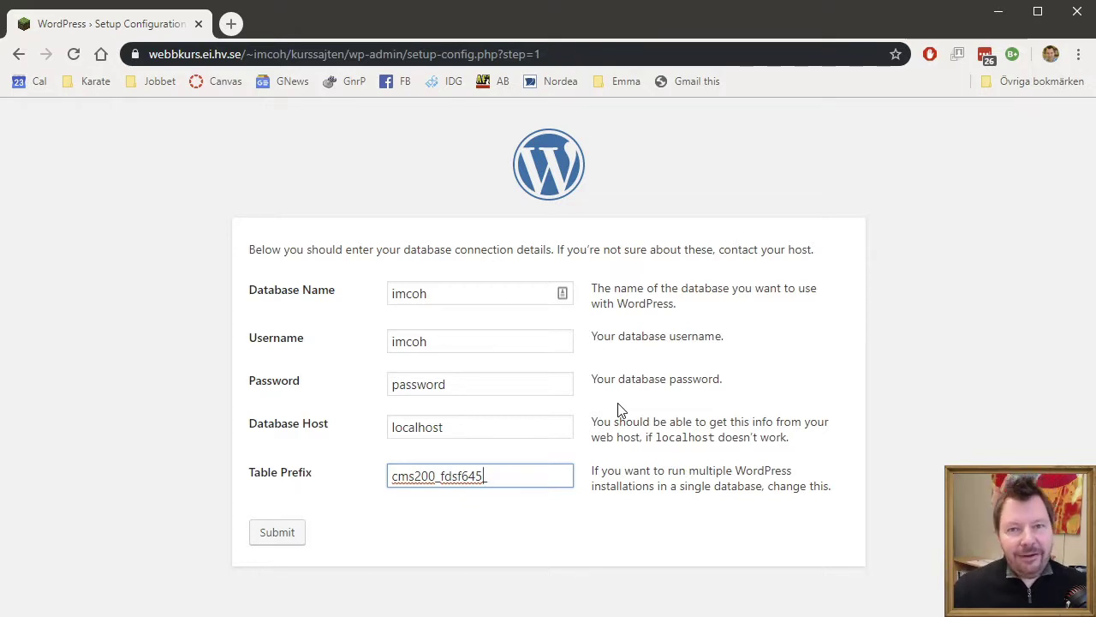
key("BackSpace")
key("BackSpace")
key("BackSpace")
key("BackSpace")
key("BackSpace")
key("BackSpace")
key("BackSpace")
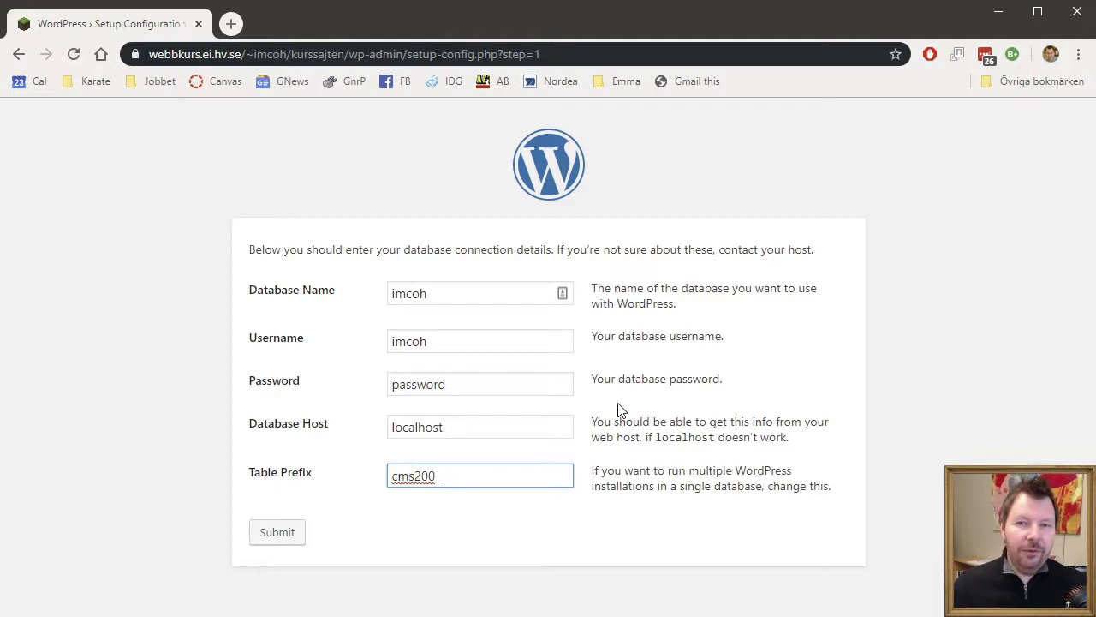
- Paste the real database password into the Password field and submit the connection details
key("shift+Tab")
key("shift+Tab")
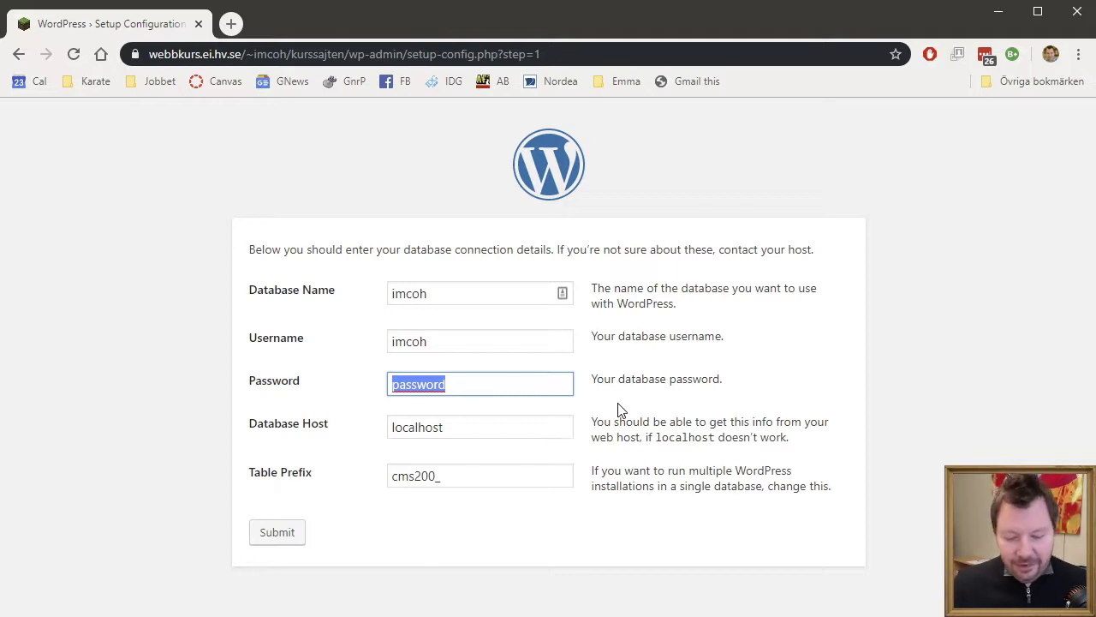
key("ctrl+v")
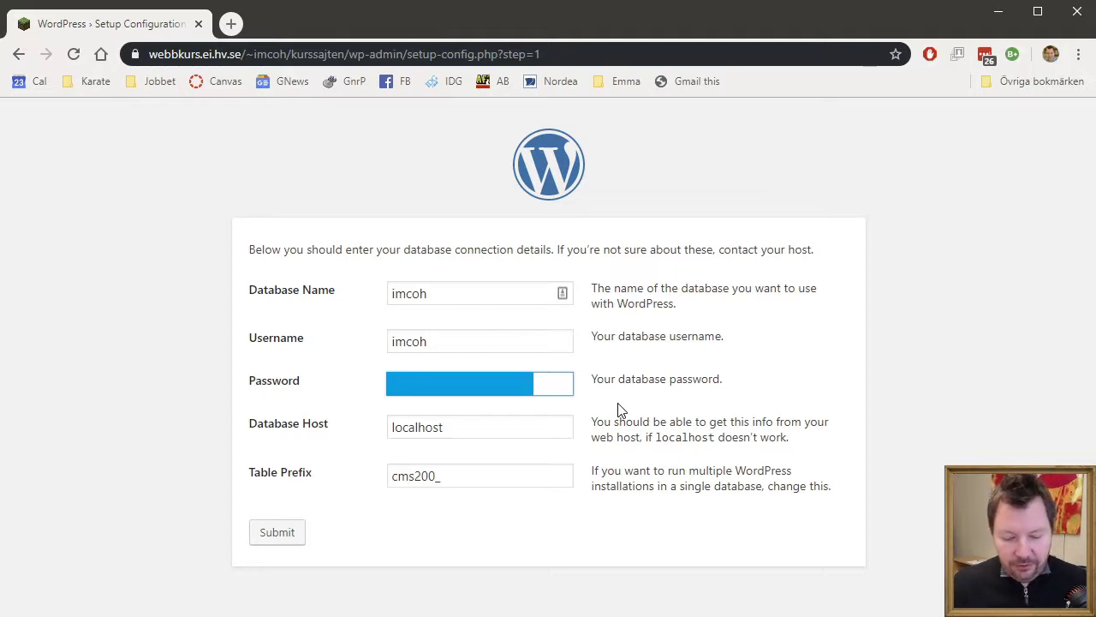
left_click(285, 546)
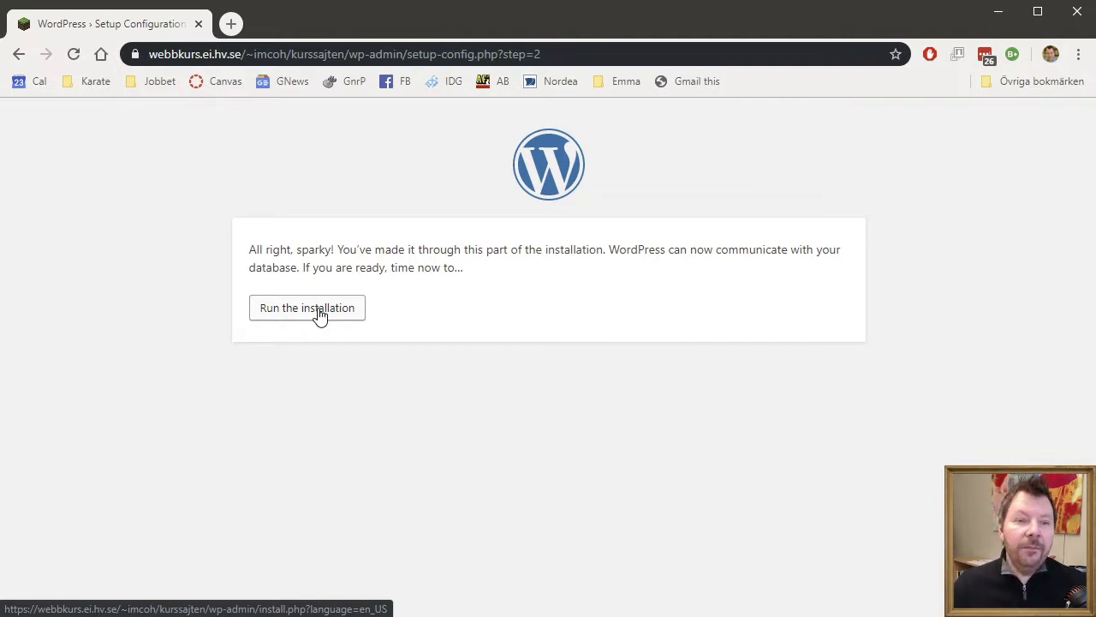
- Run the installation and enter 'Lärarn testar' as the Site Title
left_click(319, 315)
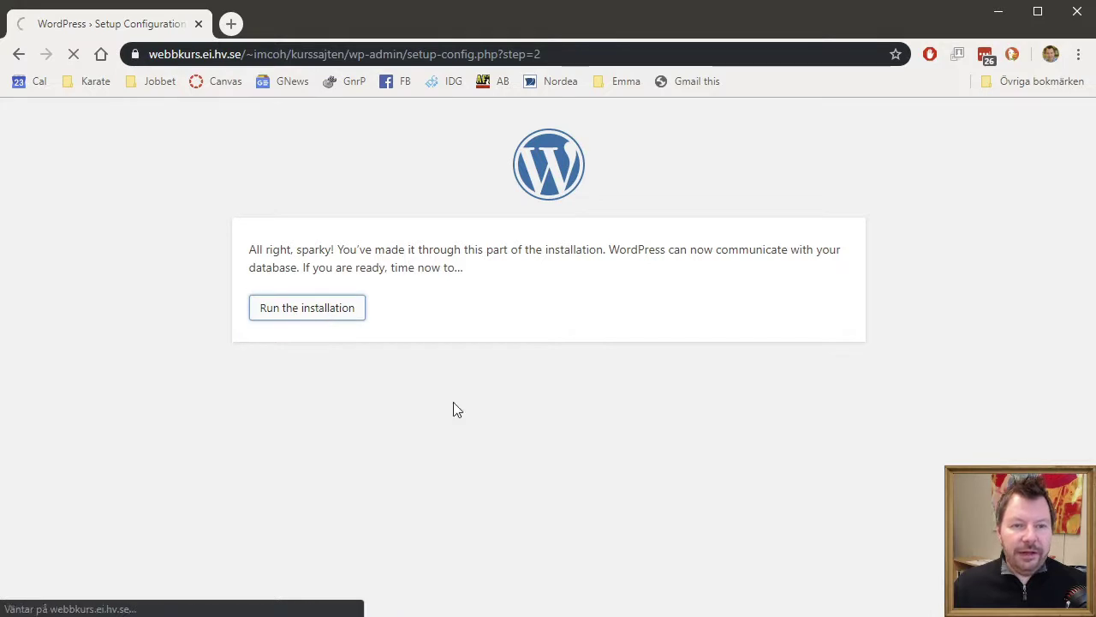
scroll(541, 360, "down", 3)
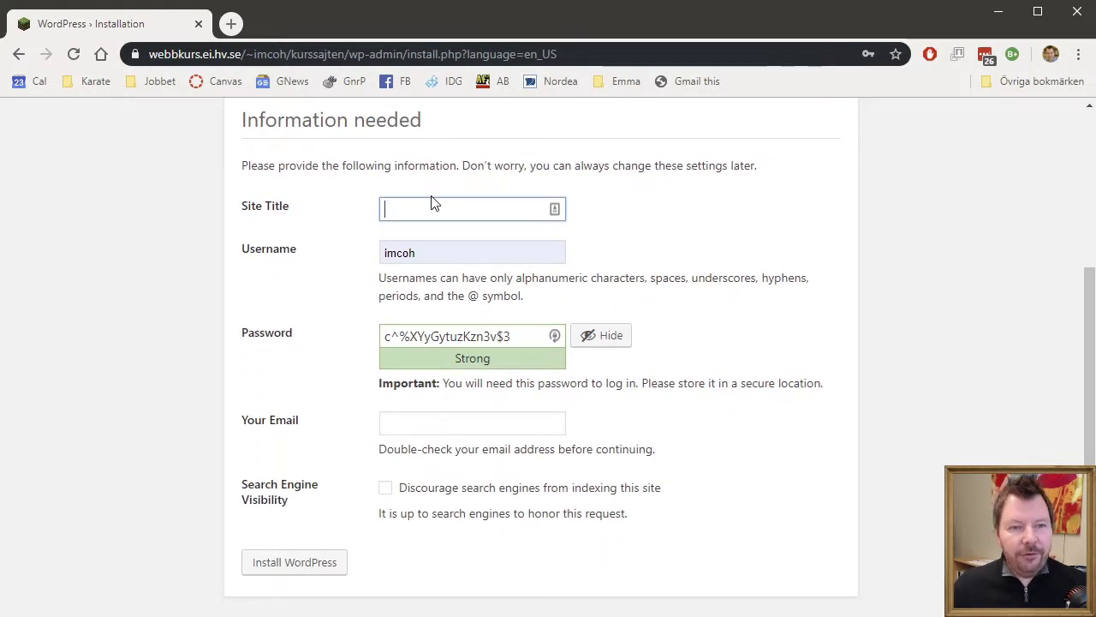
type("Lärar")
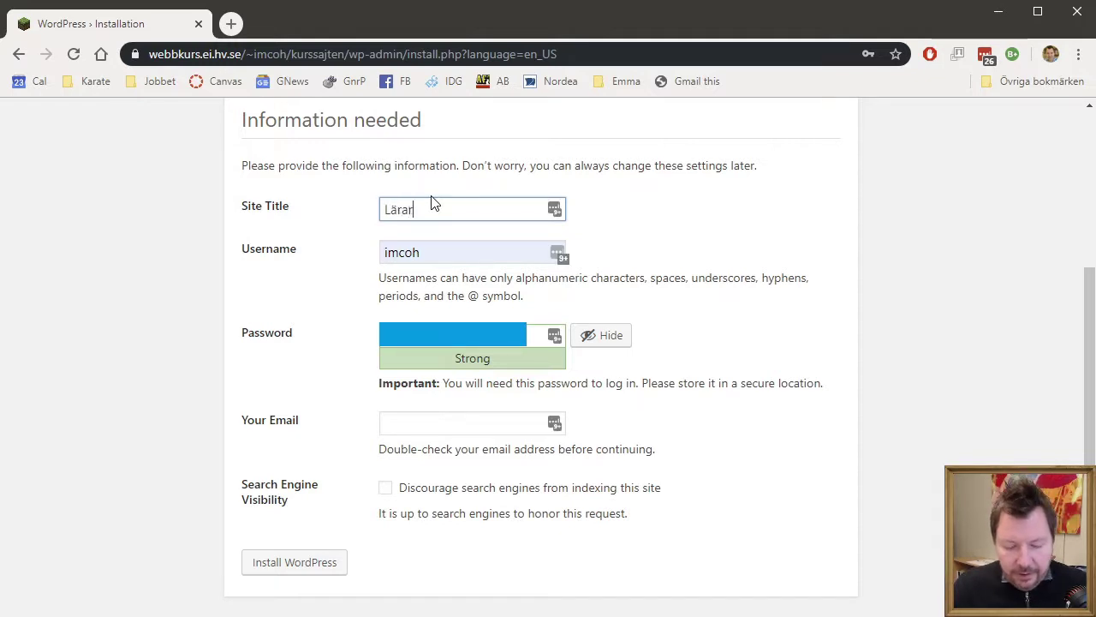
type("n testar")
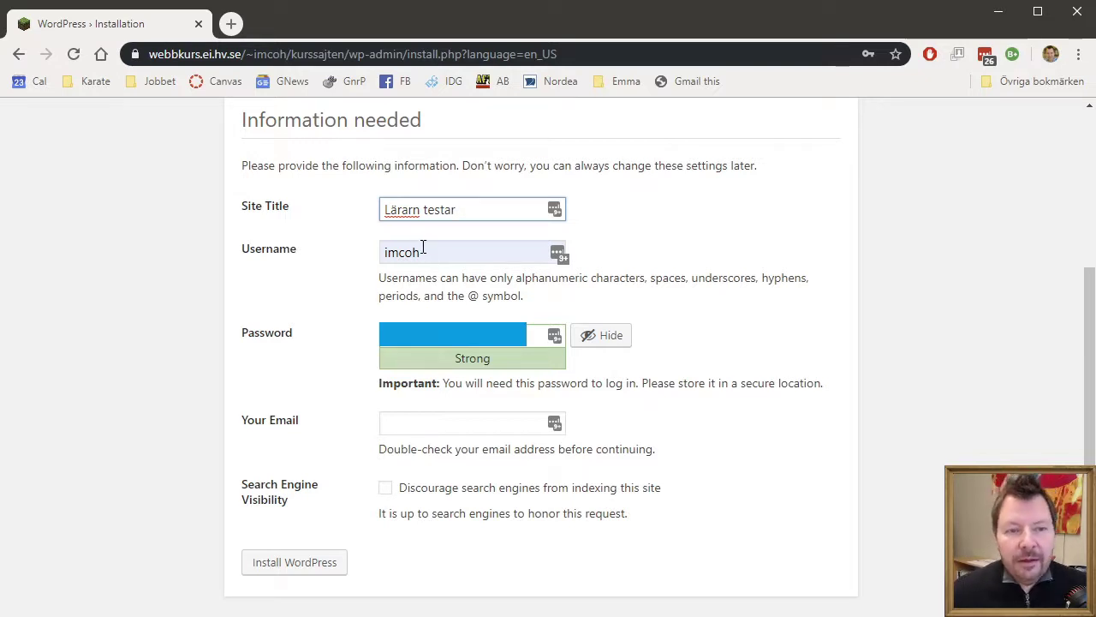
- Set the admin username and a strong password for the site
left_click(437, 249)
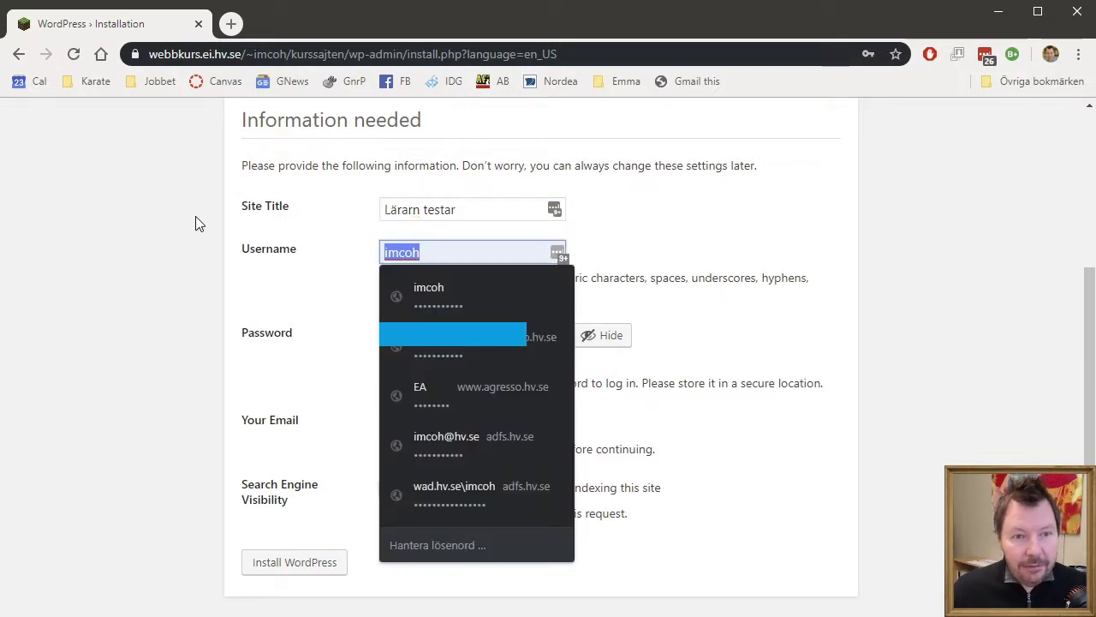
type("admin")
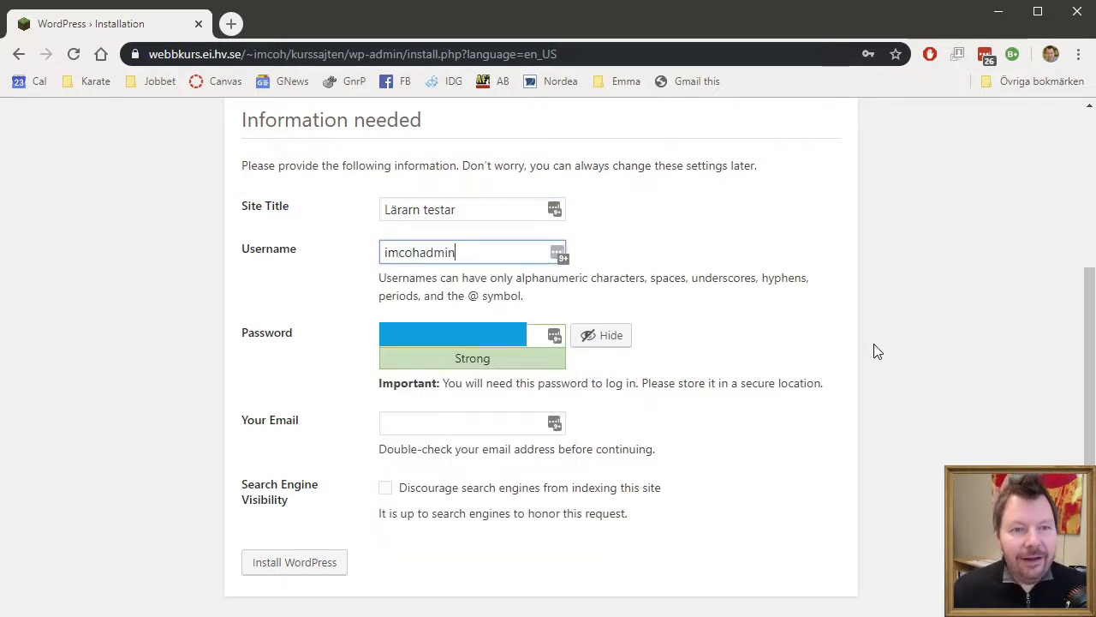
key("BackSpace")
key("BackSpace")
key("BackSpace")
key("BackSpace")
key("BackSpace")
key("BackSpace")
key("BackSpace")
key("BackSpace")
key("BackSpace")
key("BackSpace")
type("admin")
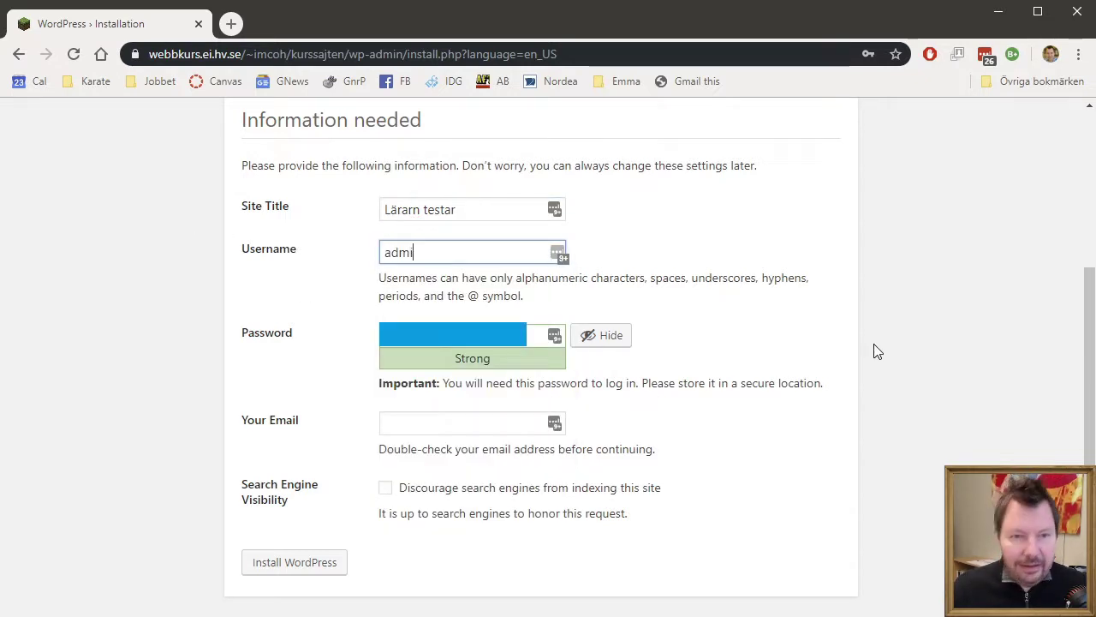
key("BackSpace")
key("BackSpace")
key("BackSpace")
key("BackSpace")
key("BackSpace")
type("root")
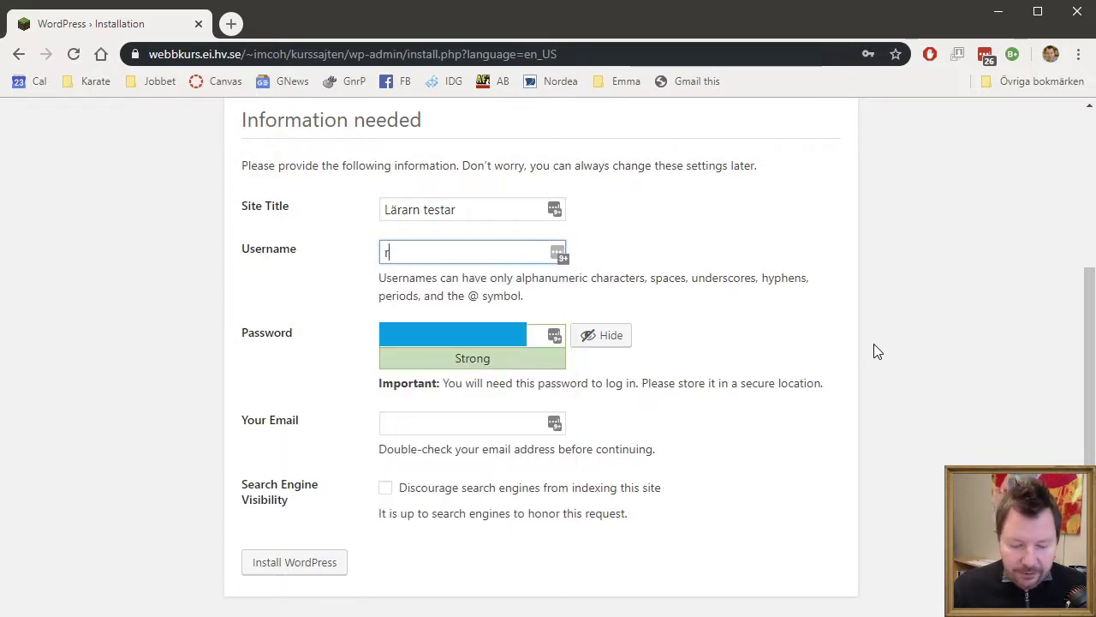
key("BackSpace")
key("BackSpace")
key("BackSpace")
key("BackSpace")
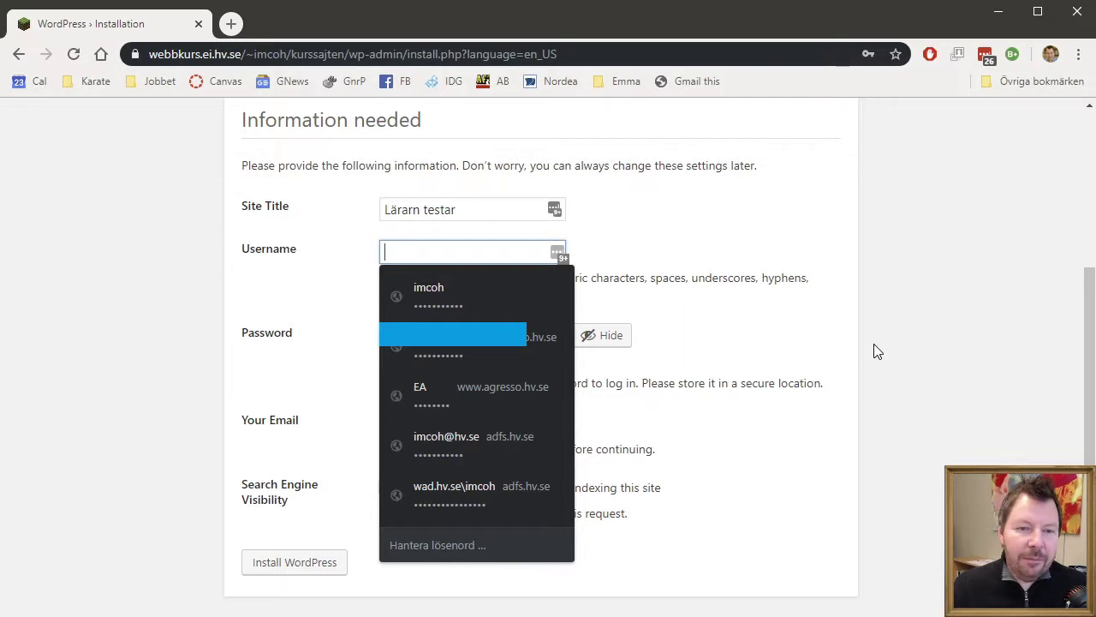
type("imcohg")
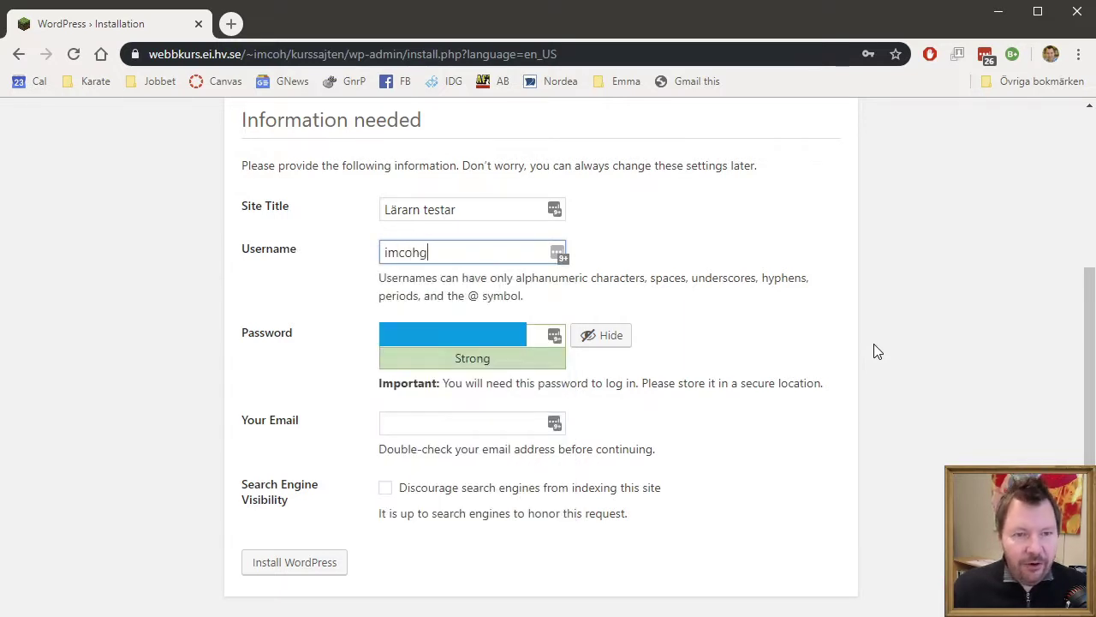
key("BackSpace")
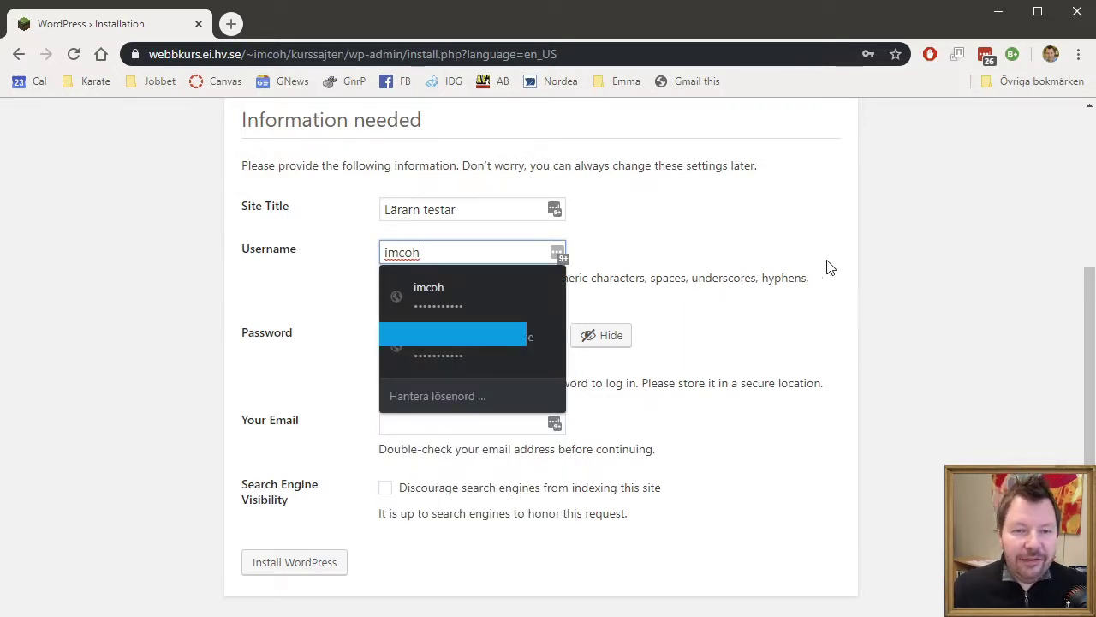
left_click(830, 267)
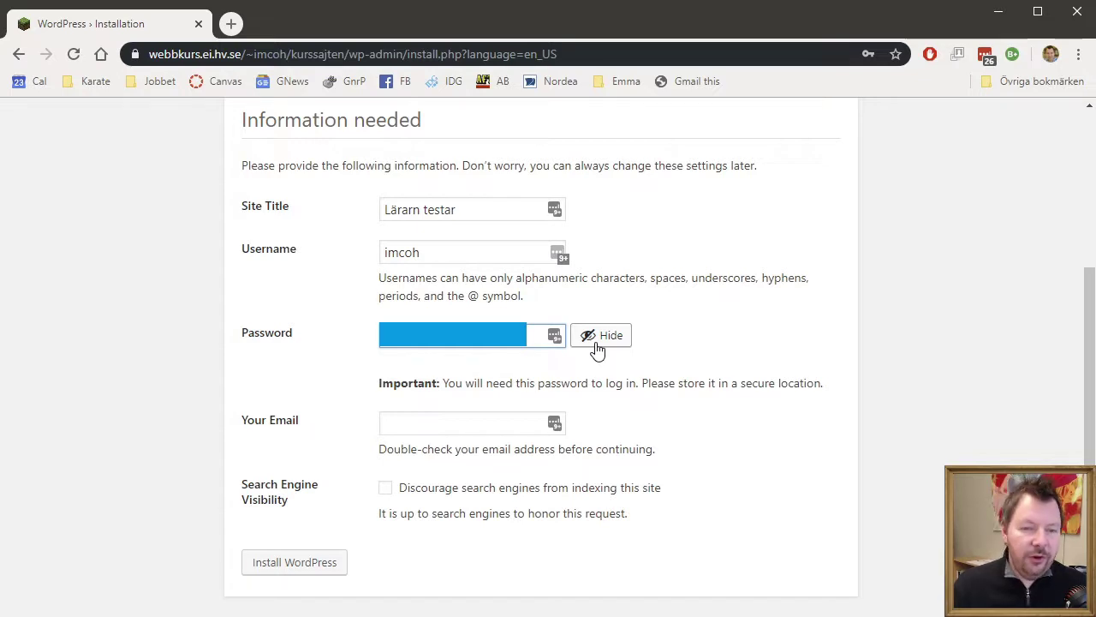
type("abcdefgh")
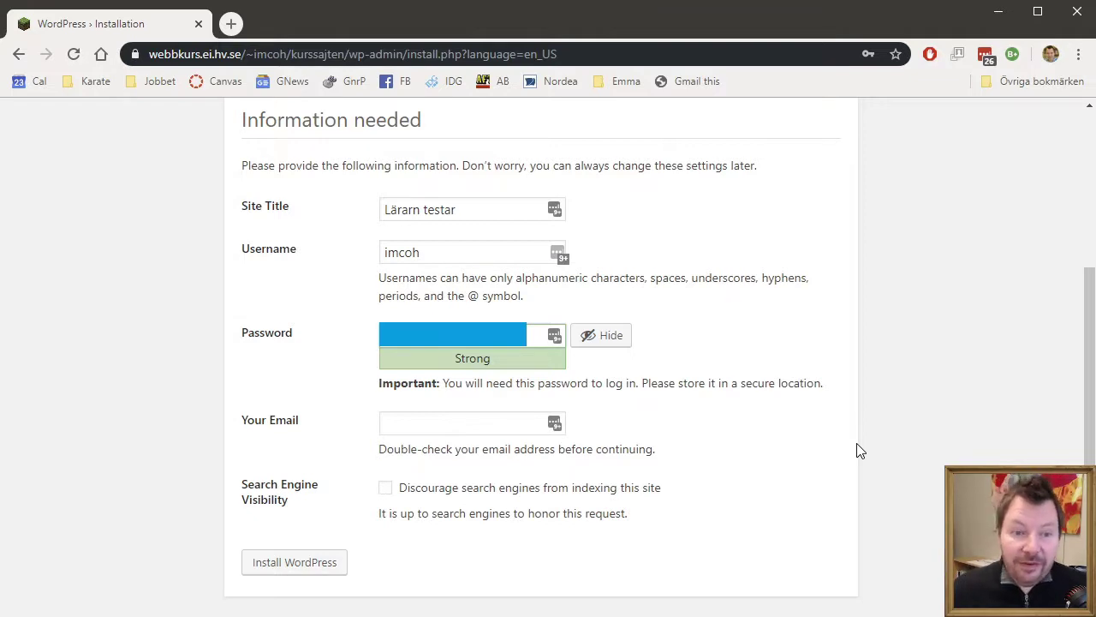
- Enter the admin e-mail address and install WordPress
left_click(443, 424)
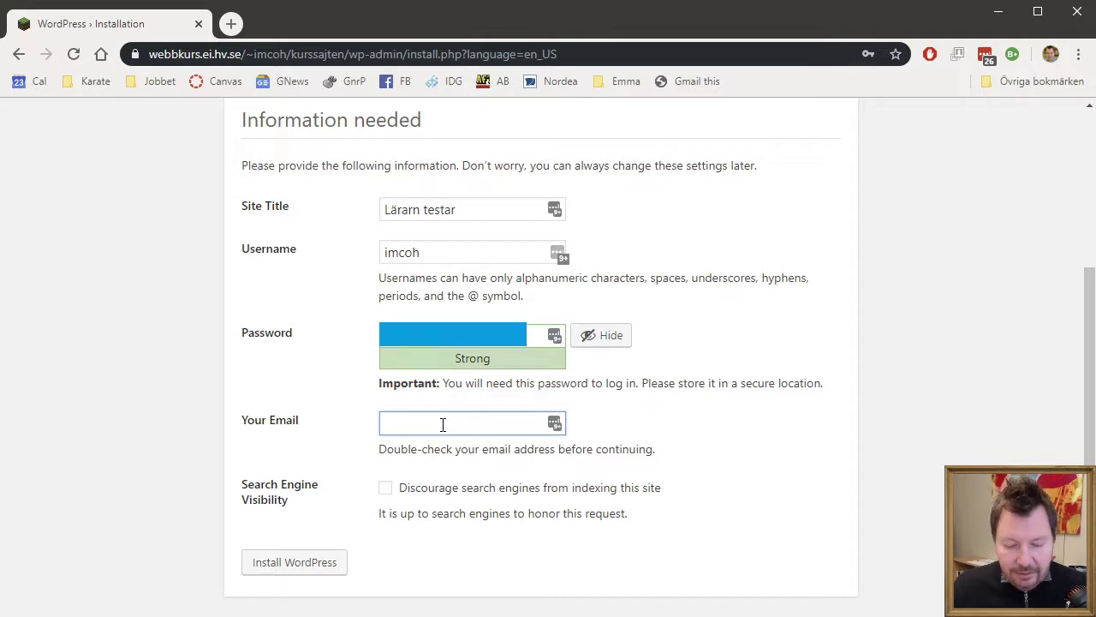
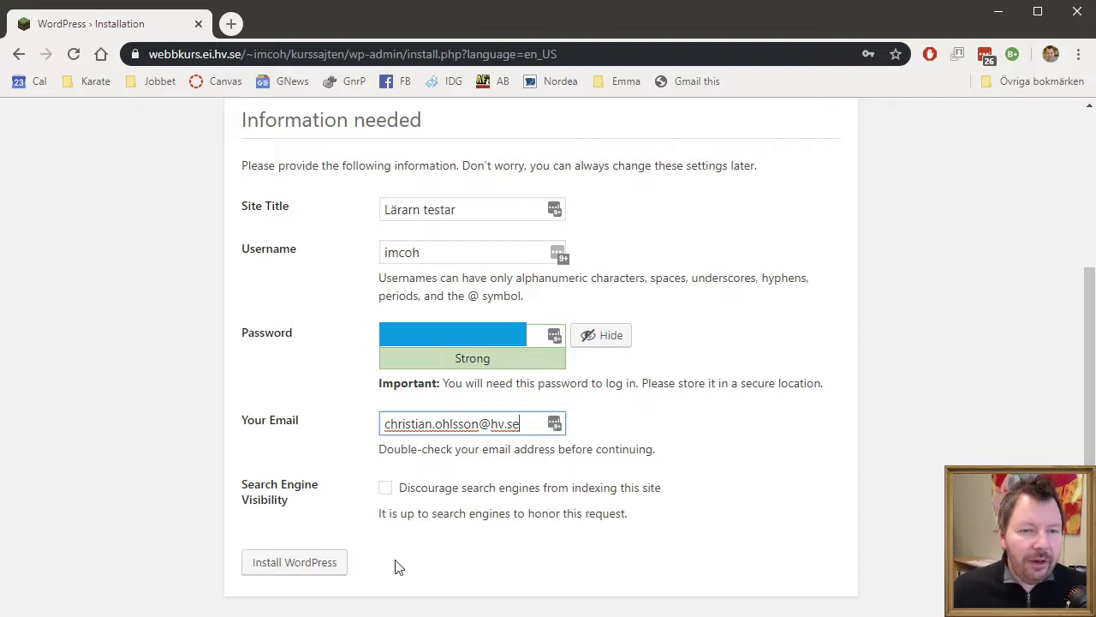
left_click(297, 569)
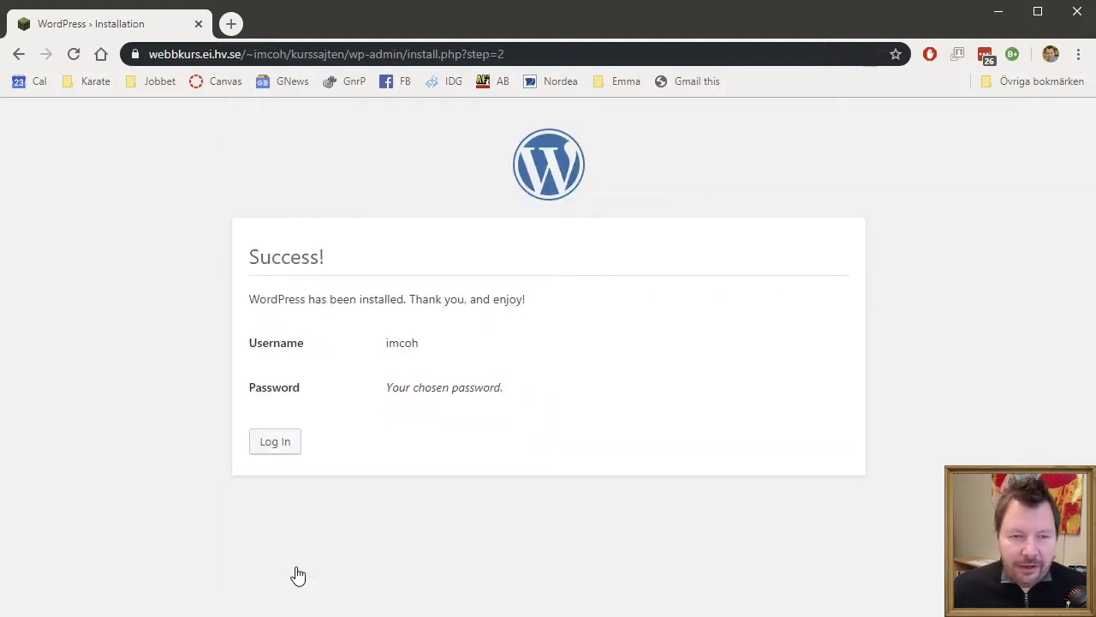
- Log in with the admin username and password to reach the Dashboard
left_click(277, 447)
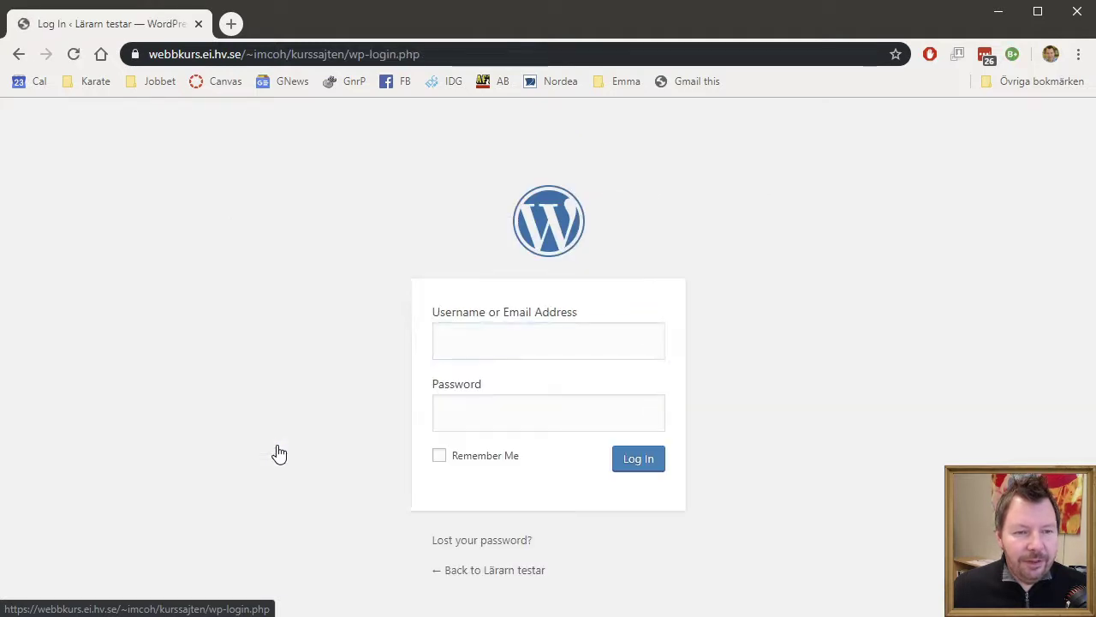
left_click(495, 338)
left_click(560, 414)
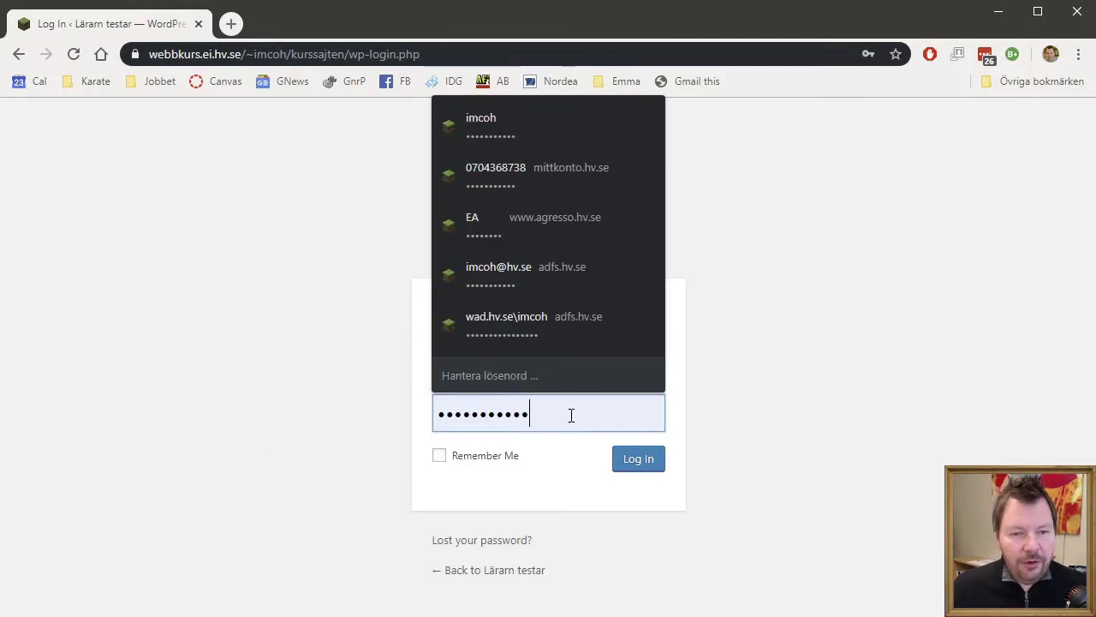
key("ctrl+a")
key("BackSpace")
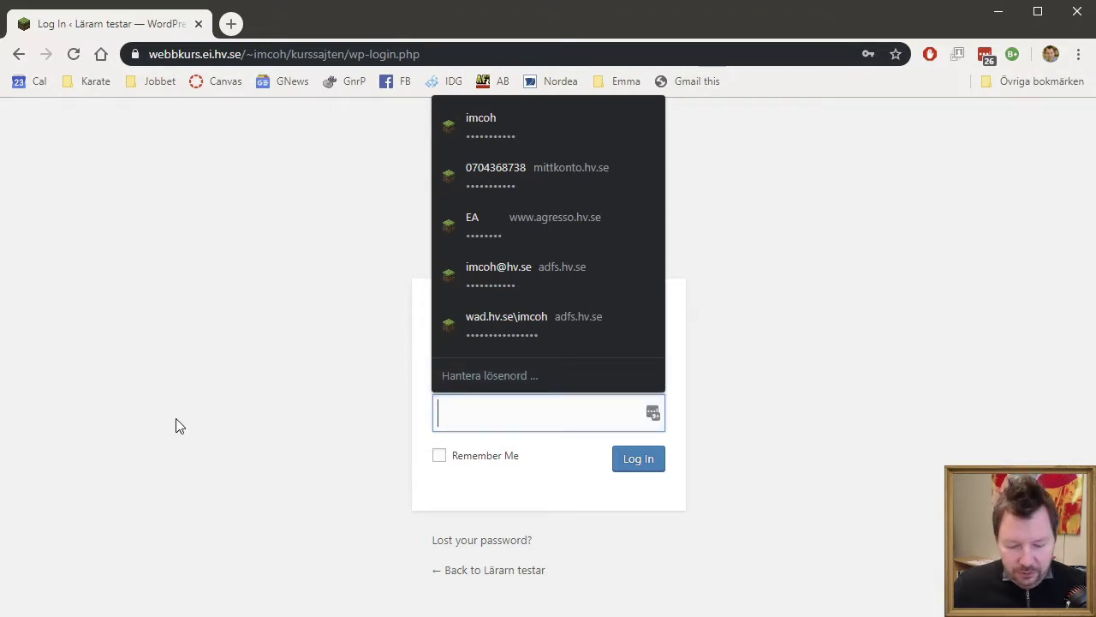
type("**********")
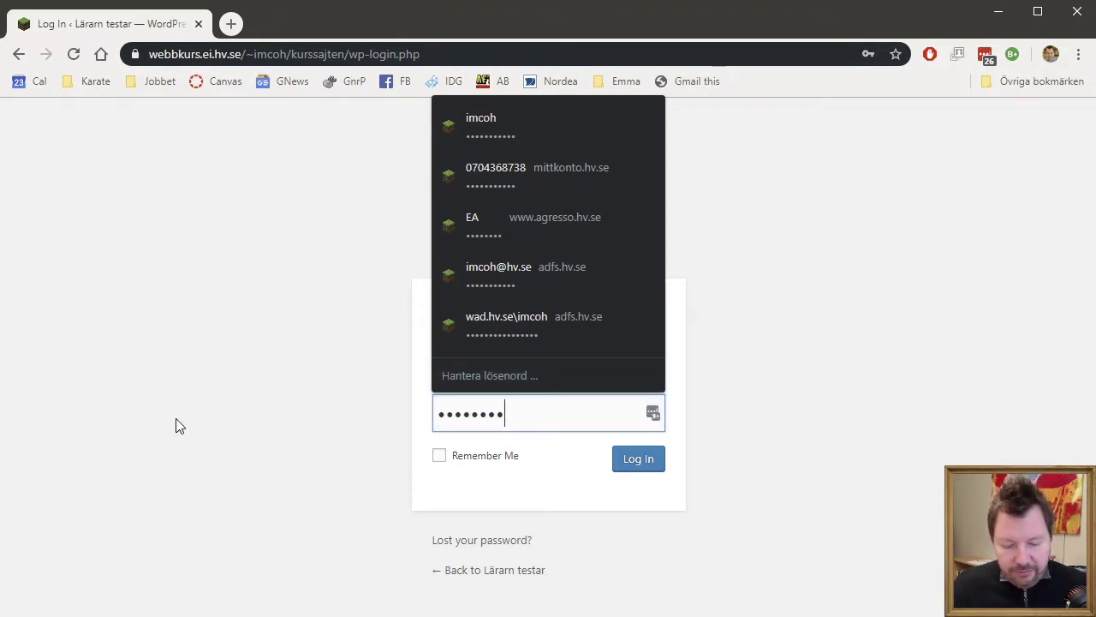
type("*")
left_click(945, 428)
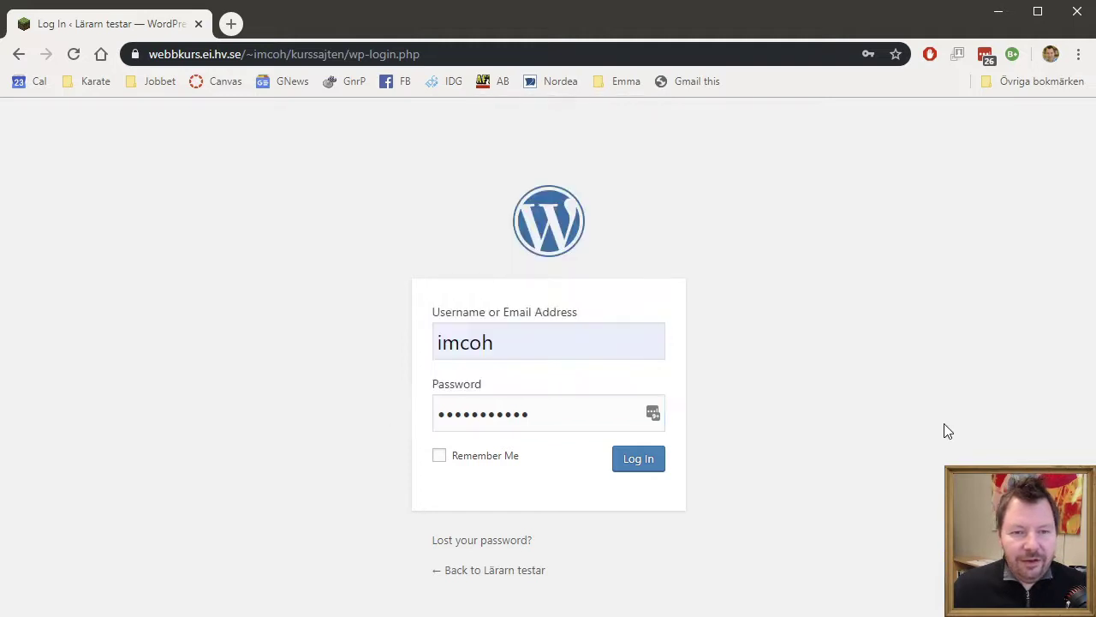
left_click(651, 466)
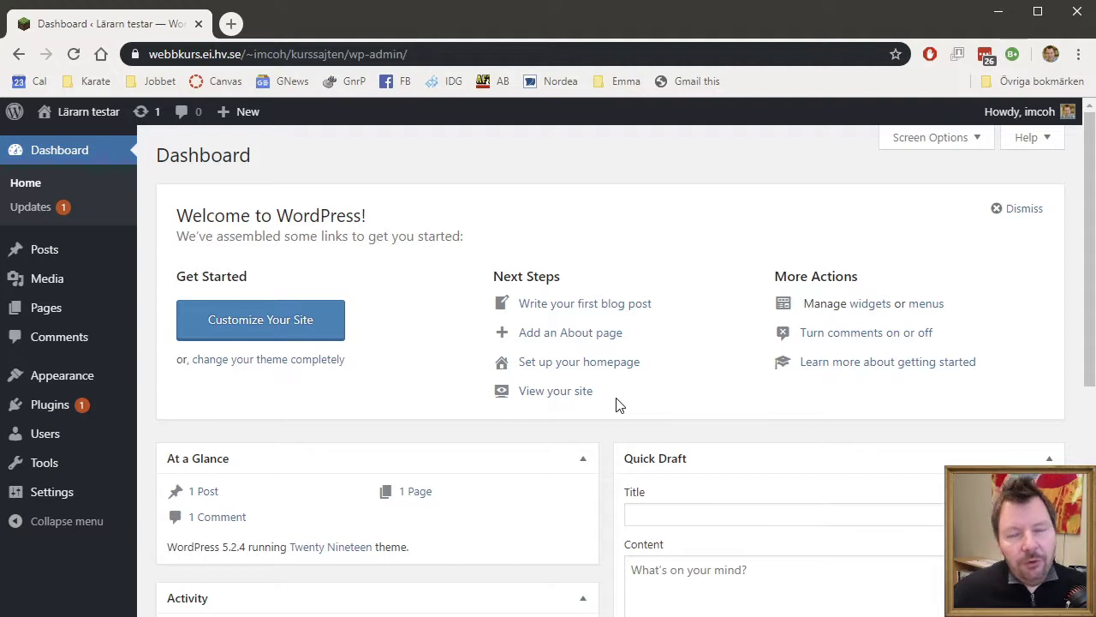
- Dismiss the welcome panel and update Akismet Anti-Spam to 4.1.3 from the Updates page
left_click(1018, 218)
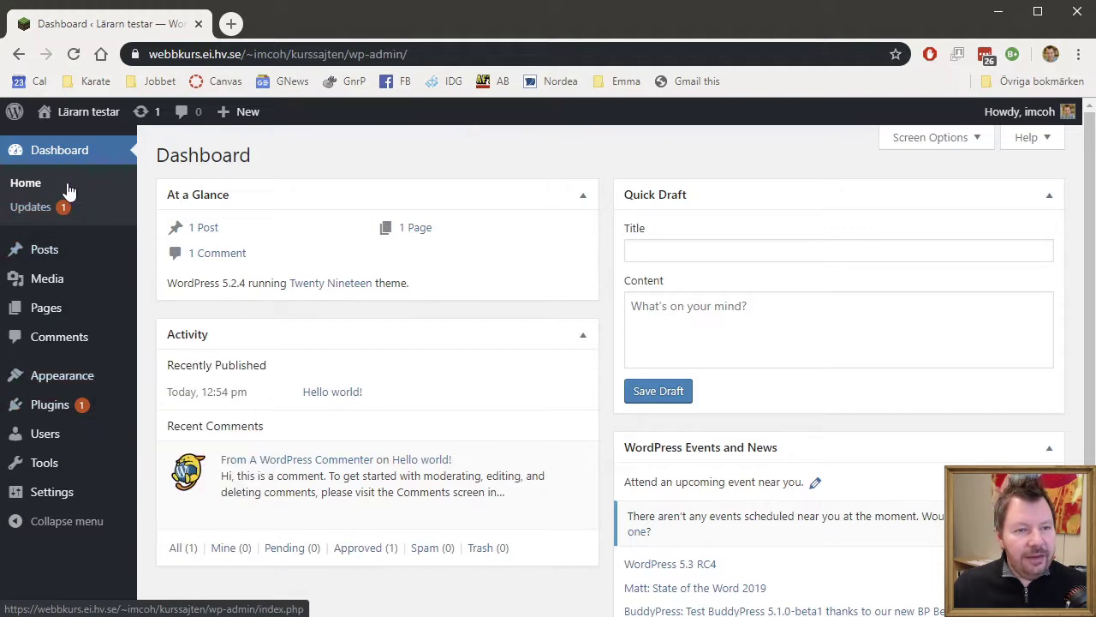
left_click(143, 114)
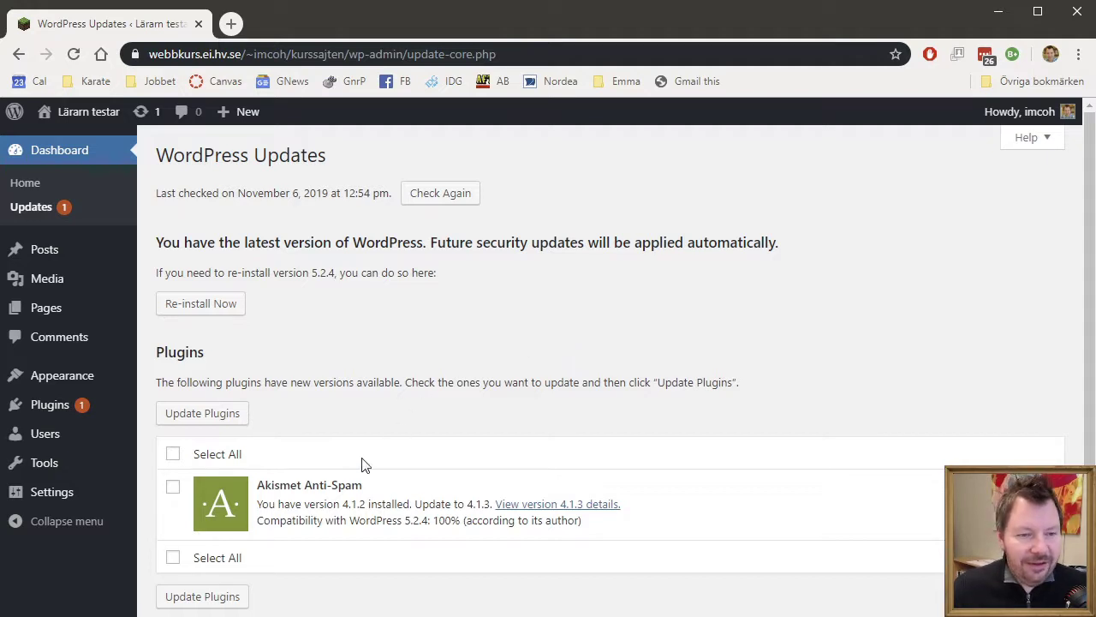
scroll(426, 440, "down", 2)
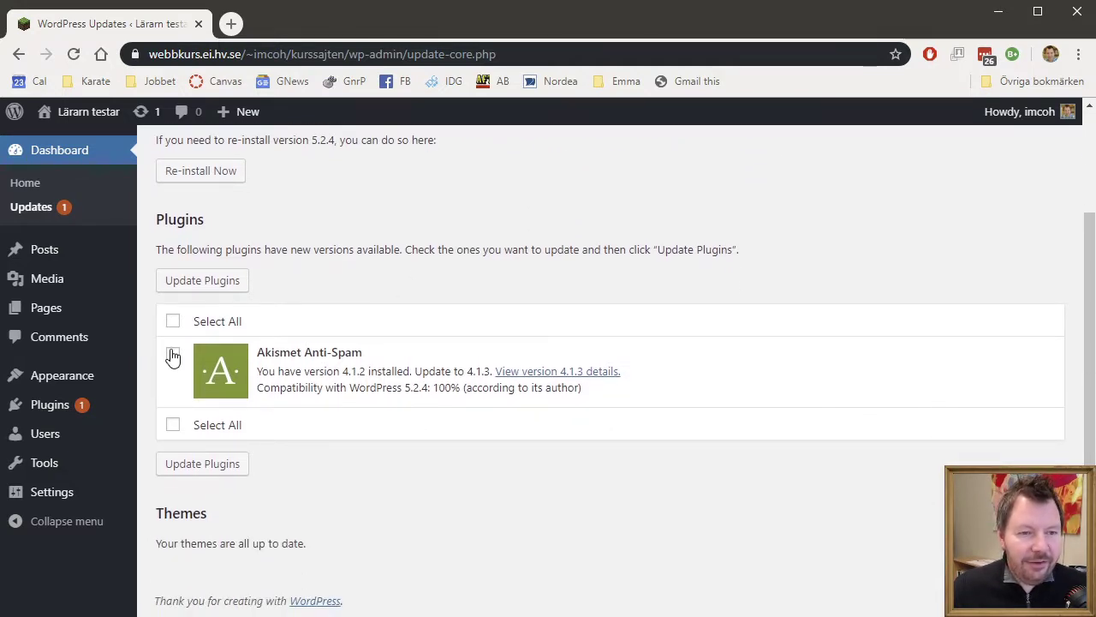
left_click(173, 354)
left_click(199, 275)
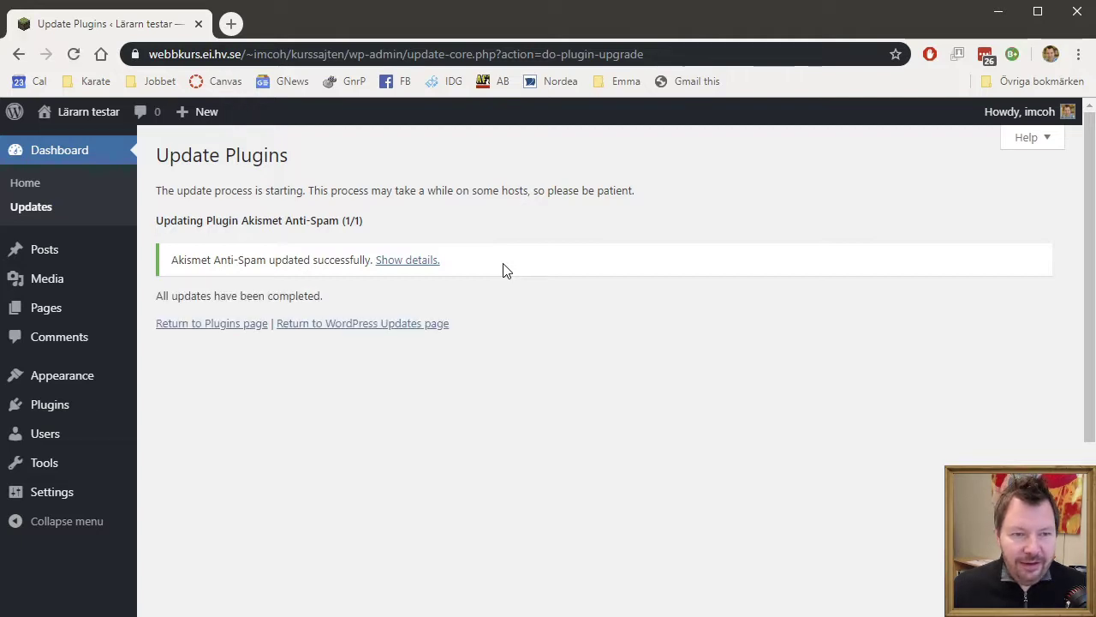
left_click(423, 324)
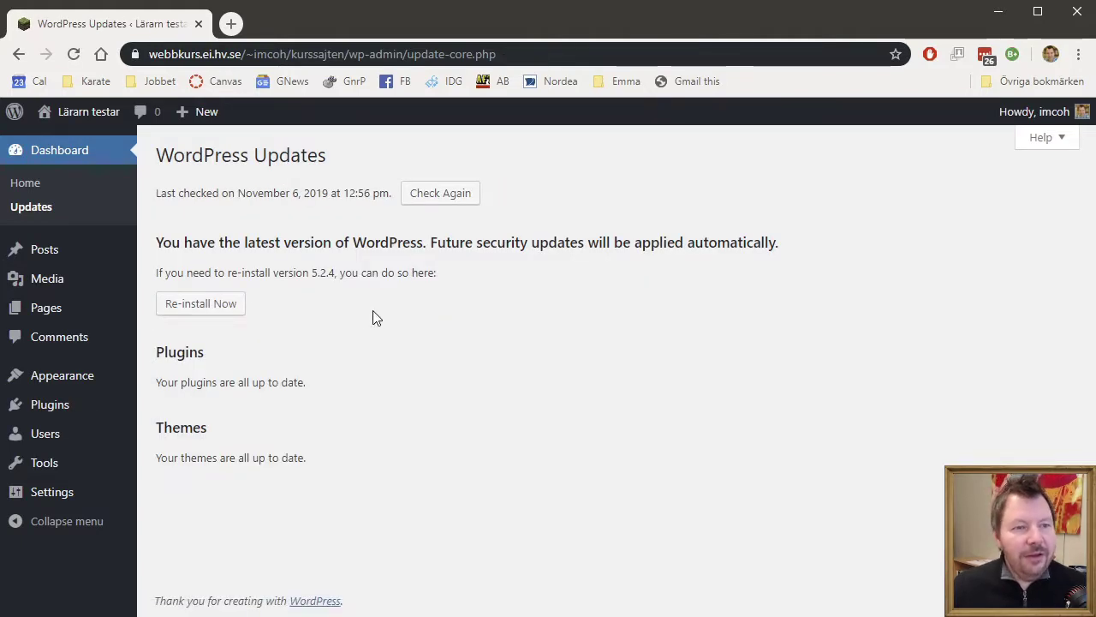
mouse_move(62, 113)
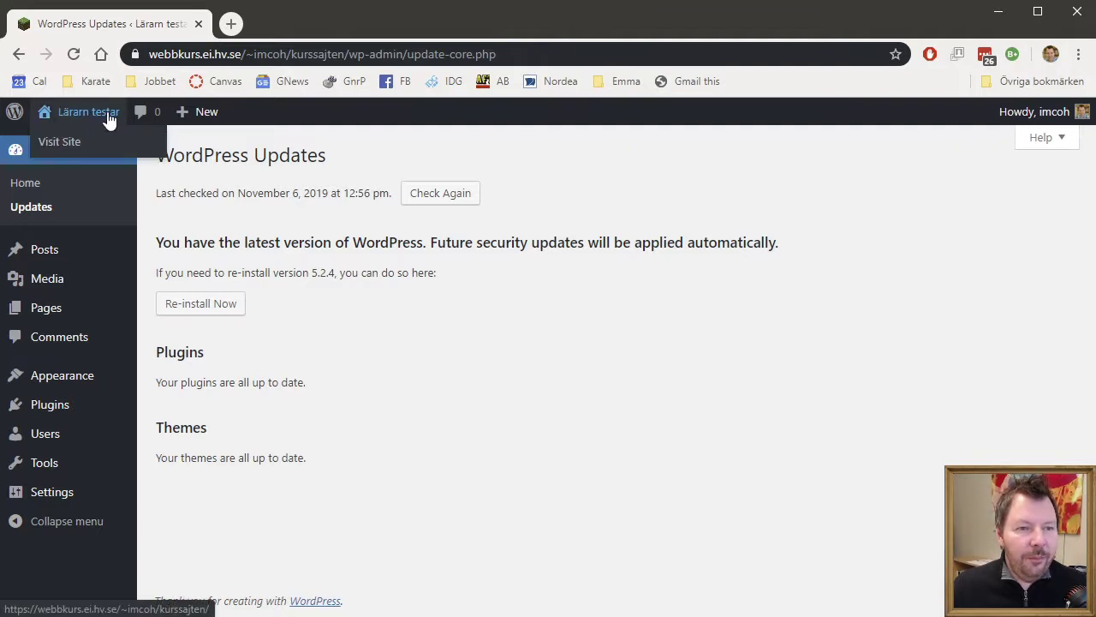
- View the front page with its Hello world! post, then create a new post
left_click(68, 150)
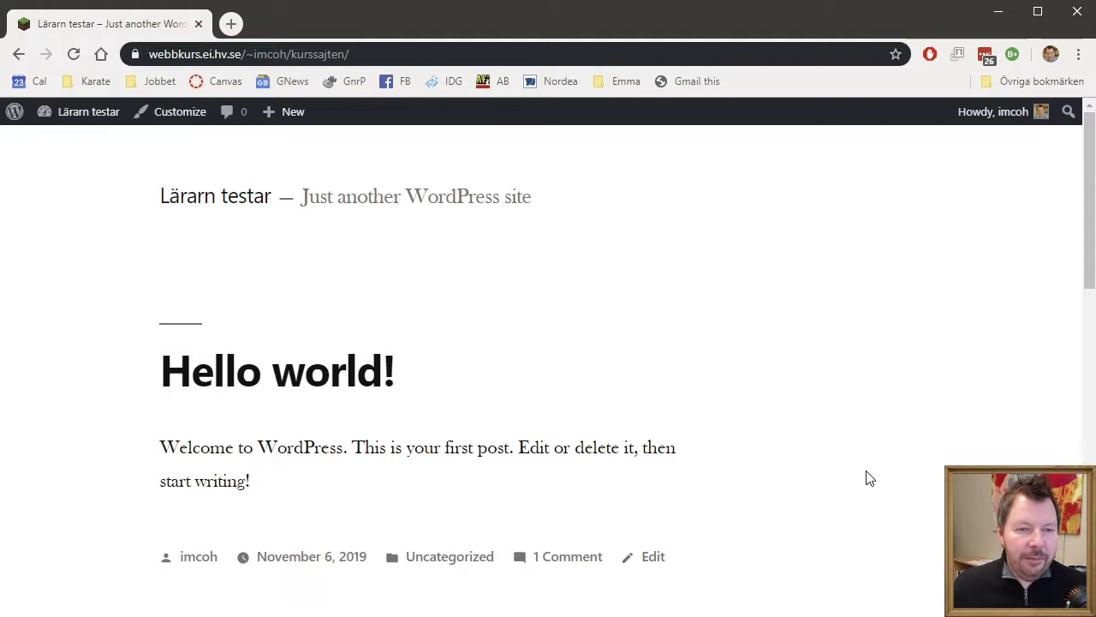
scroll(882, 485, "down", 7)
scroll(885, 485, "down", 3)
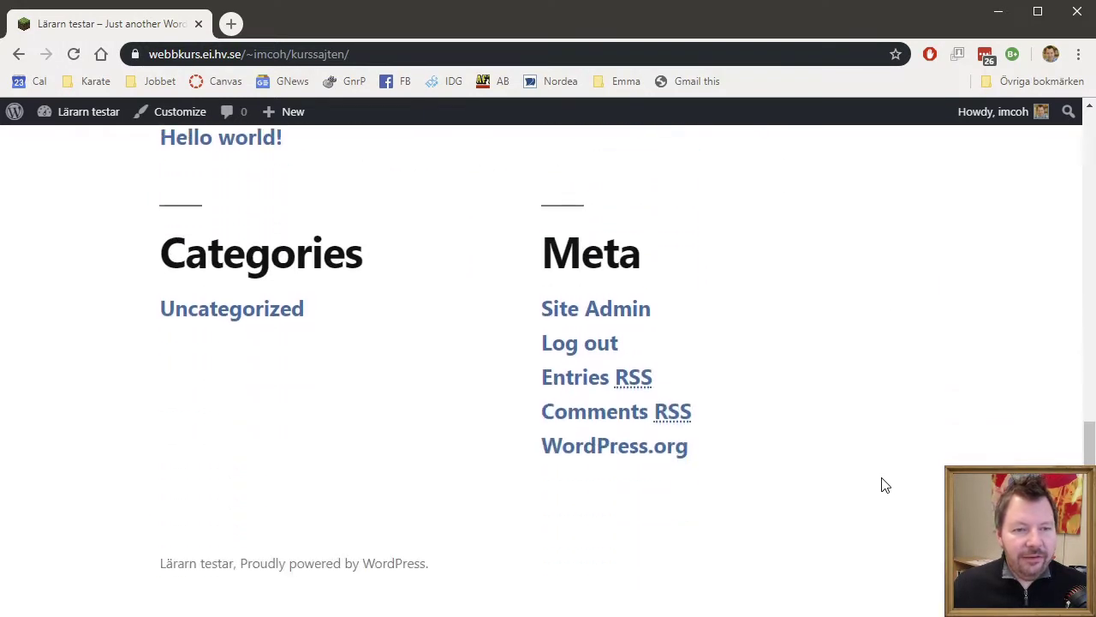
scroll(885, 484, "up", 10)
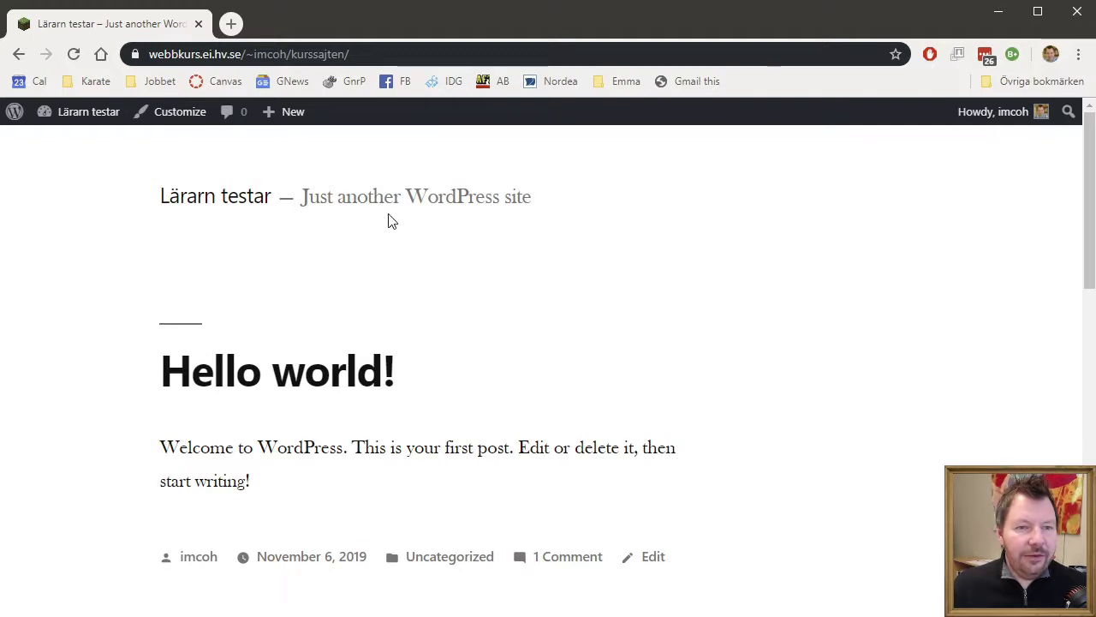
mouse_move(288, 112)
left_click(269, 147)
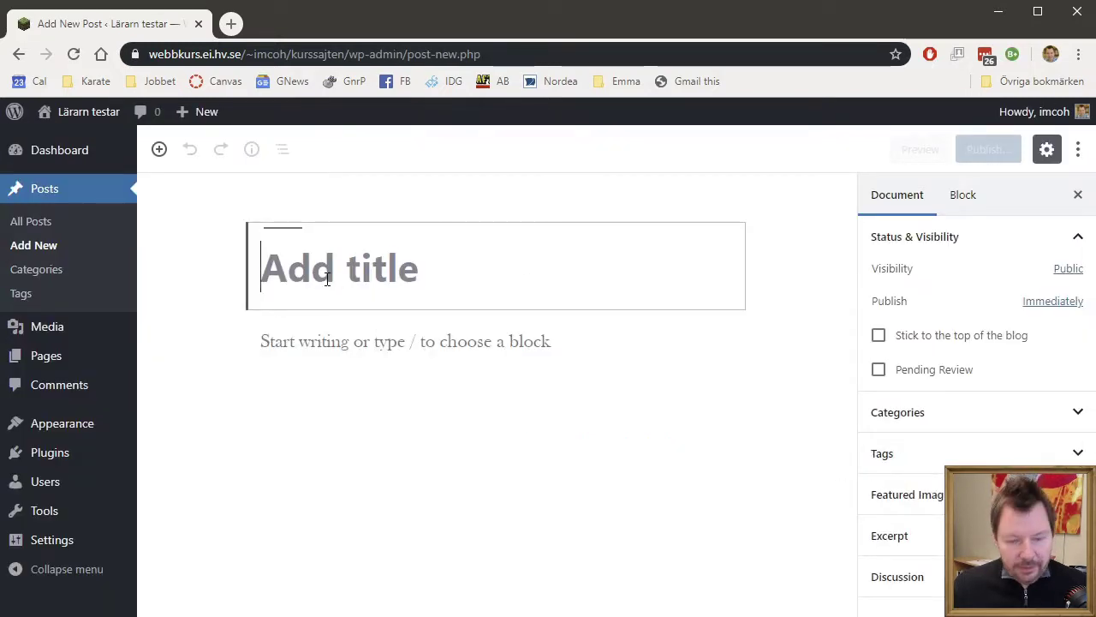
- Title the new post 'Lärarn testar' and start its body with 'Lite text kommer'
type("Lärt")
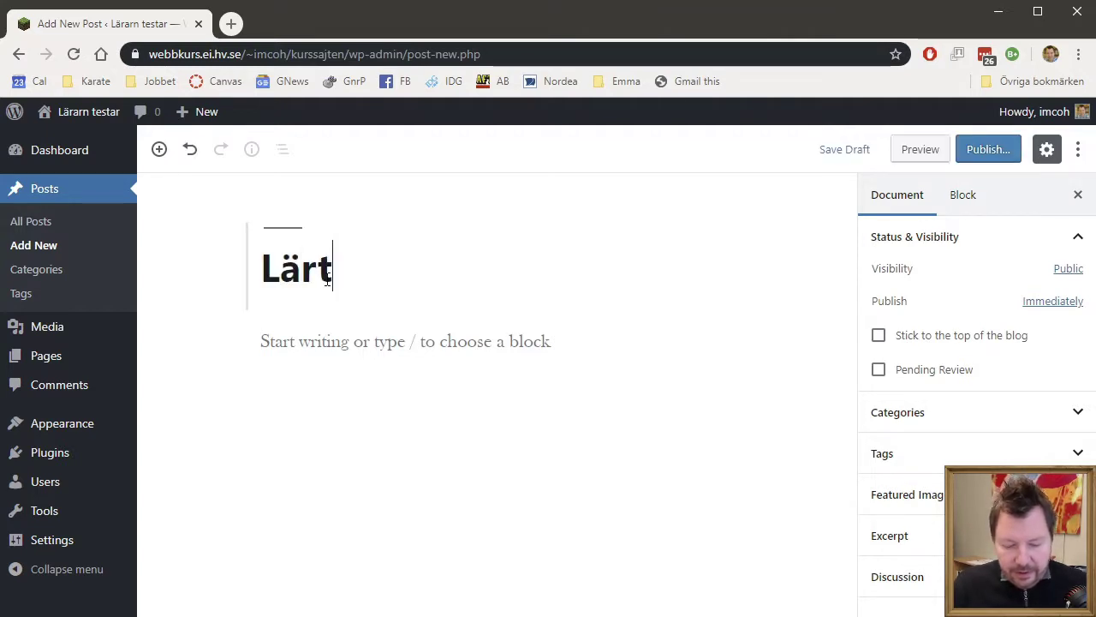
key("BackSpace")
type("arn testar")
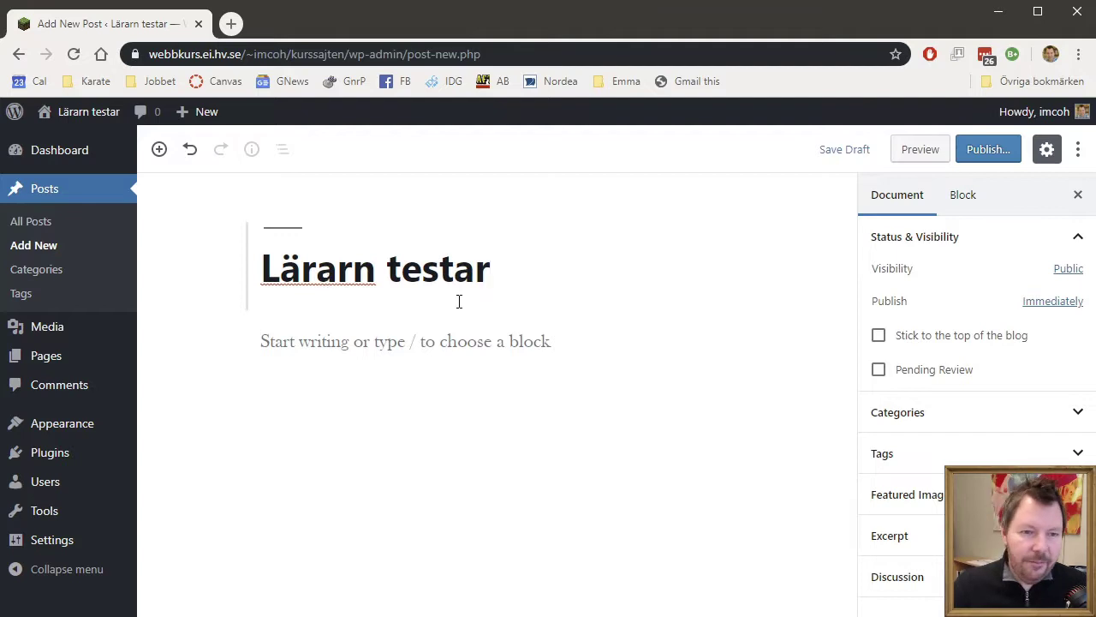
left_click(405, 342)
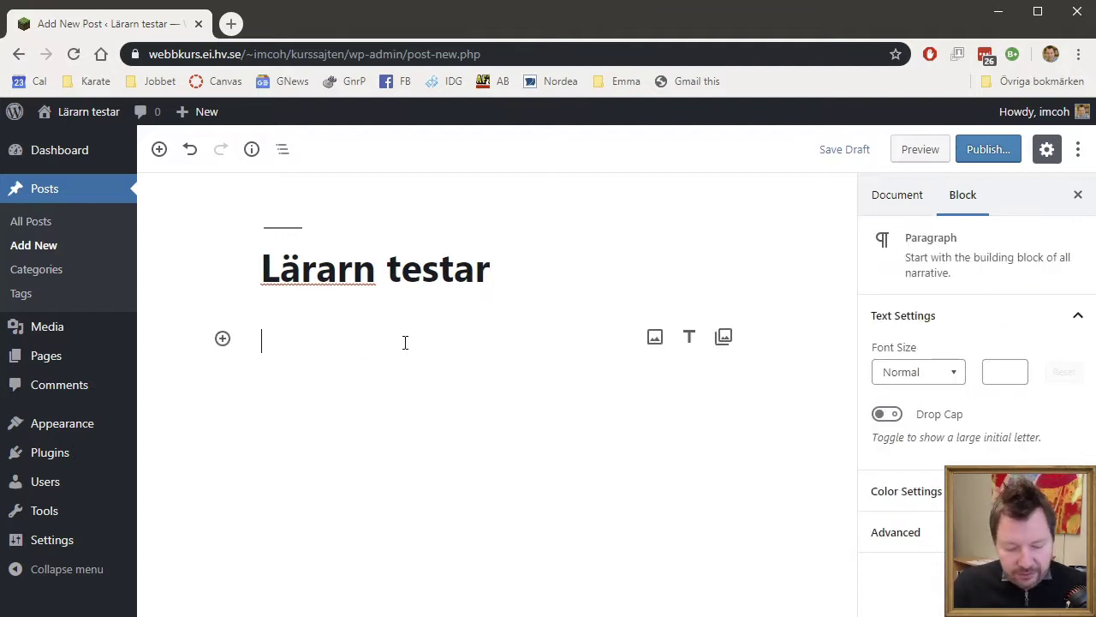
type("L")
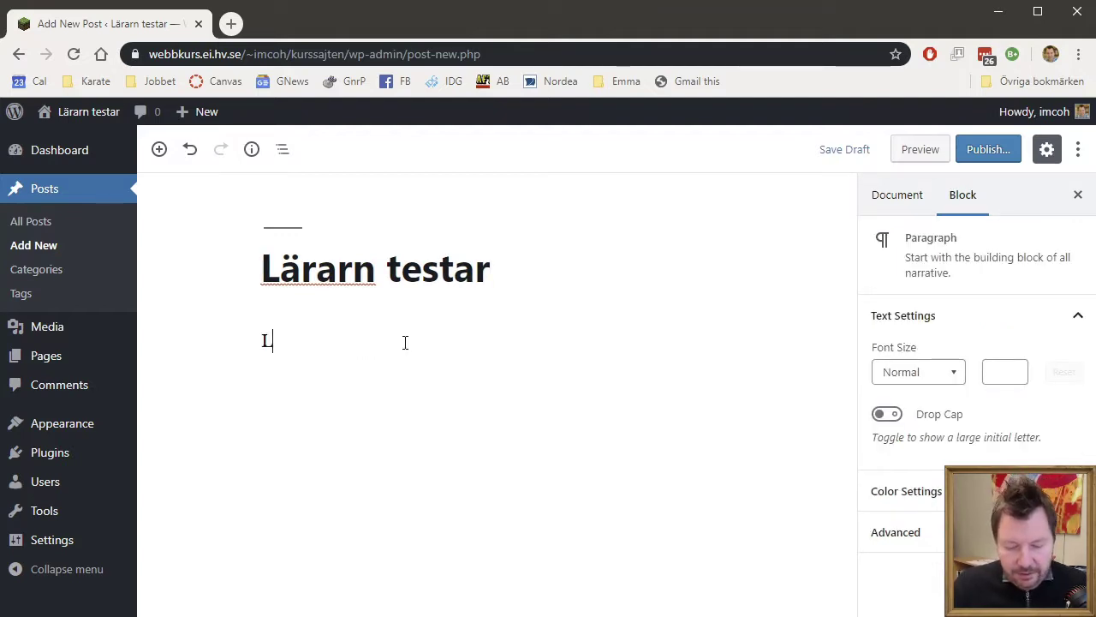
type("ite text ko")
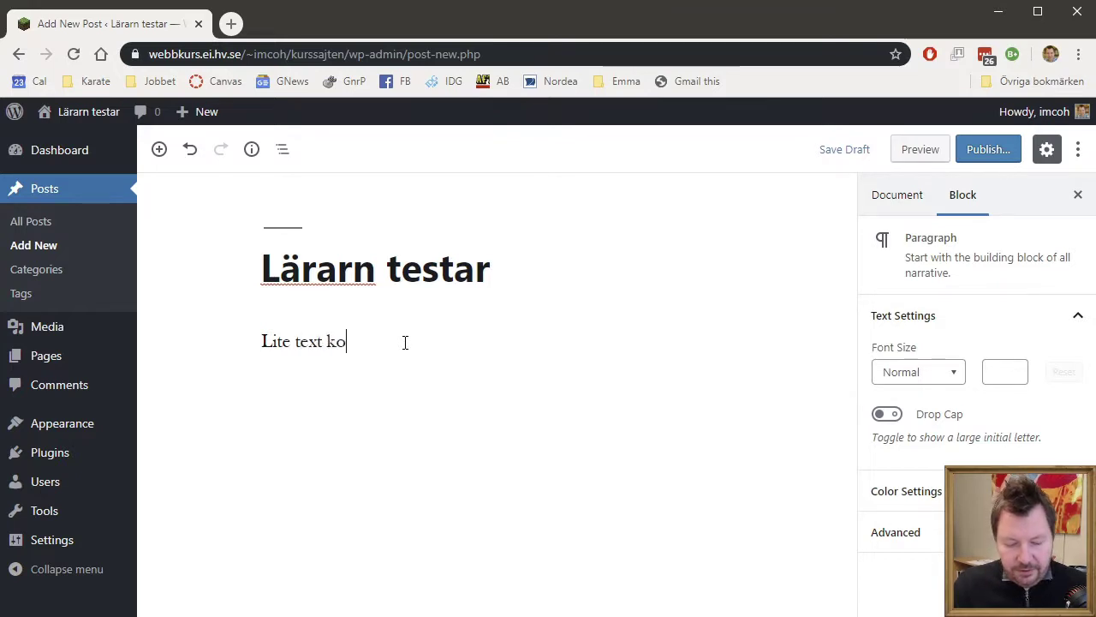
type("mmer här")
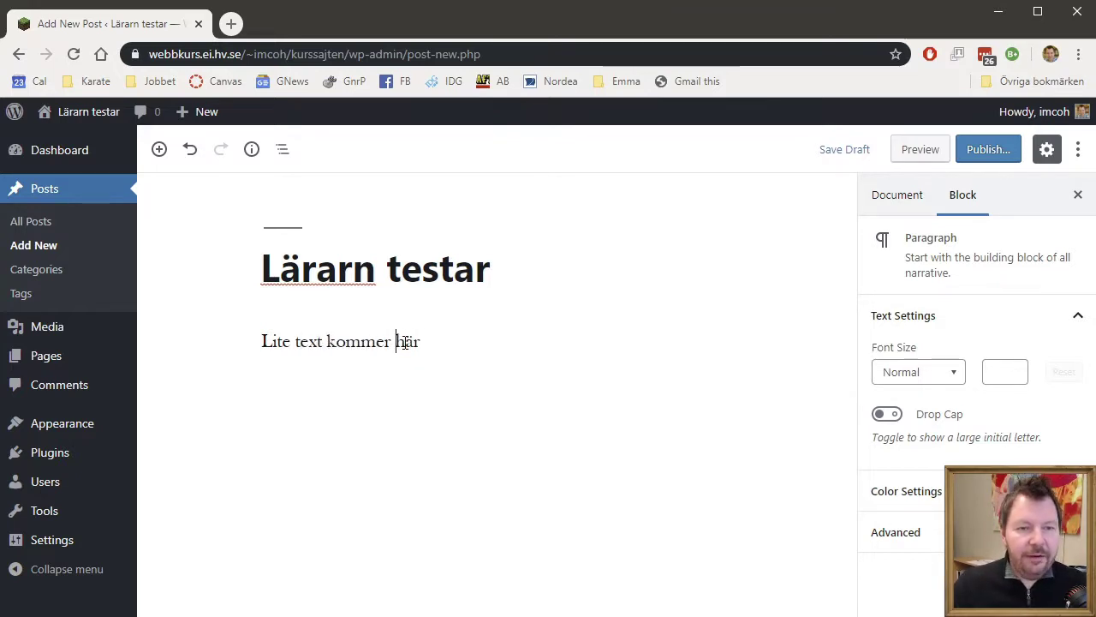
- Fill the paragraph by copying the sentence and pasting it repeatedly
left_click(504, 343)
key("ctrl+a")
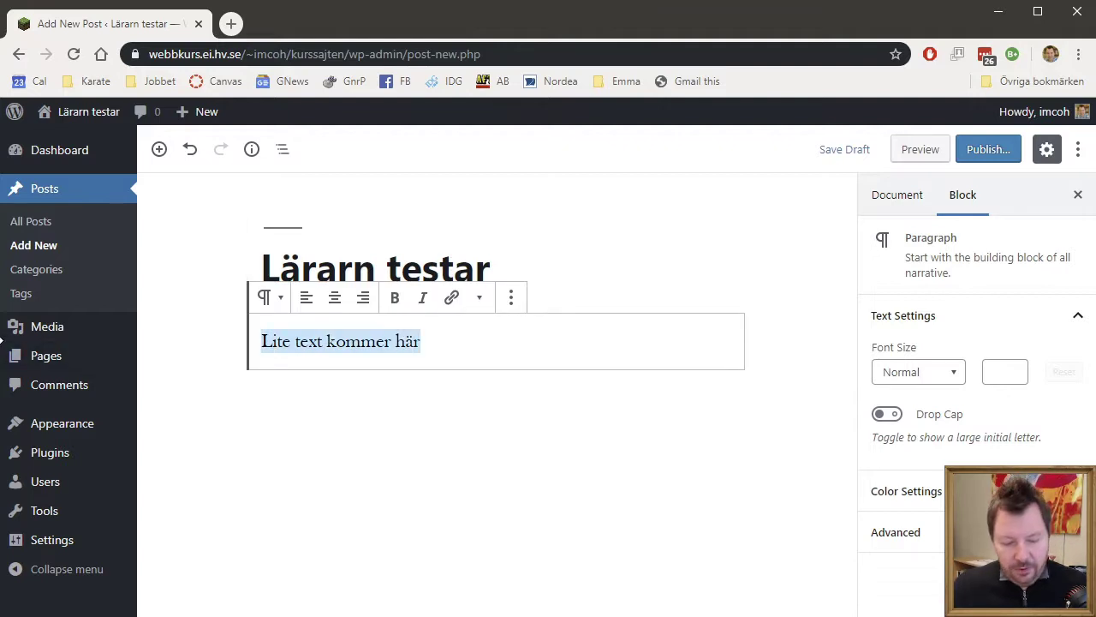
left_click(475, 352)
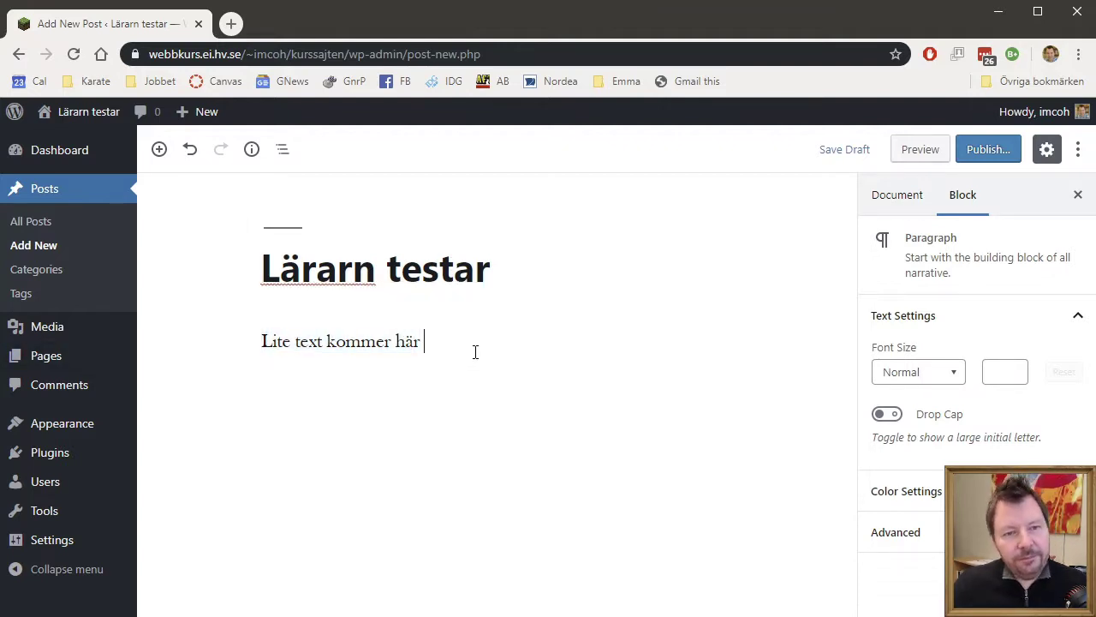
key("ctrl+v")
key("ctrl+v")
key("ctrl+v")
key("ctrl+v")
key("ctrl+v")
key("ctrl+v")
key("ctrl+v")
key("ctrl+v")
key("ctrl+v")
key("ctrl+v")
key("ctrl+v")
key("ctrl+v")
key("ctrl+v")
key("ctrl+v")
key("ctrl+v")
key("ctrl+v")
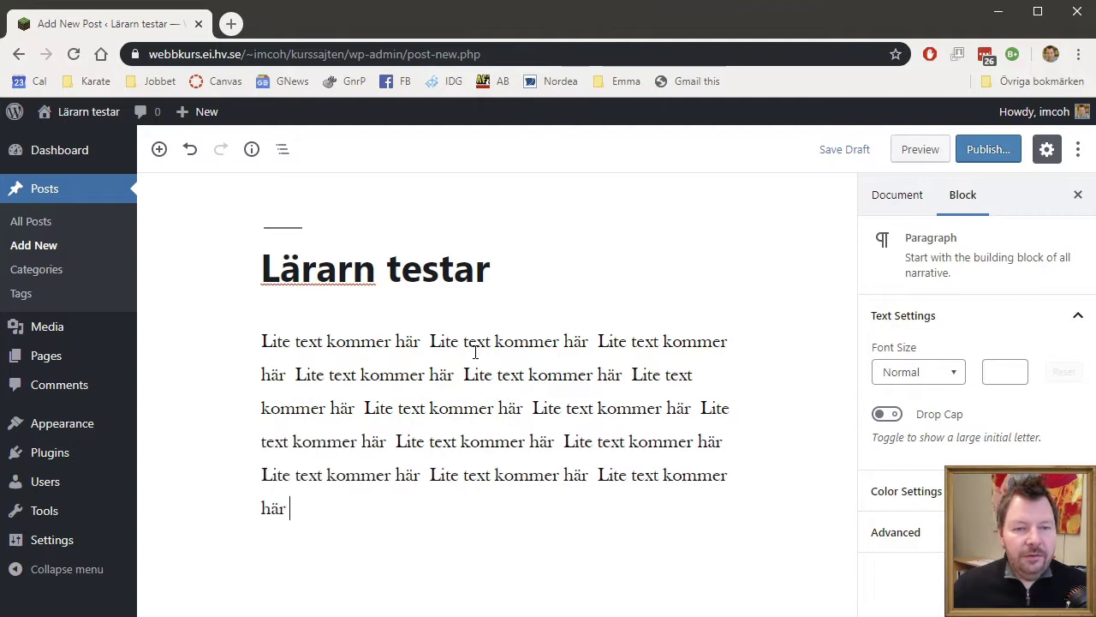
- Publish the post and view it on the live site
left_click(993, 155)
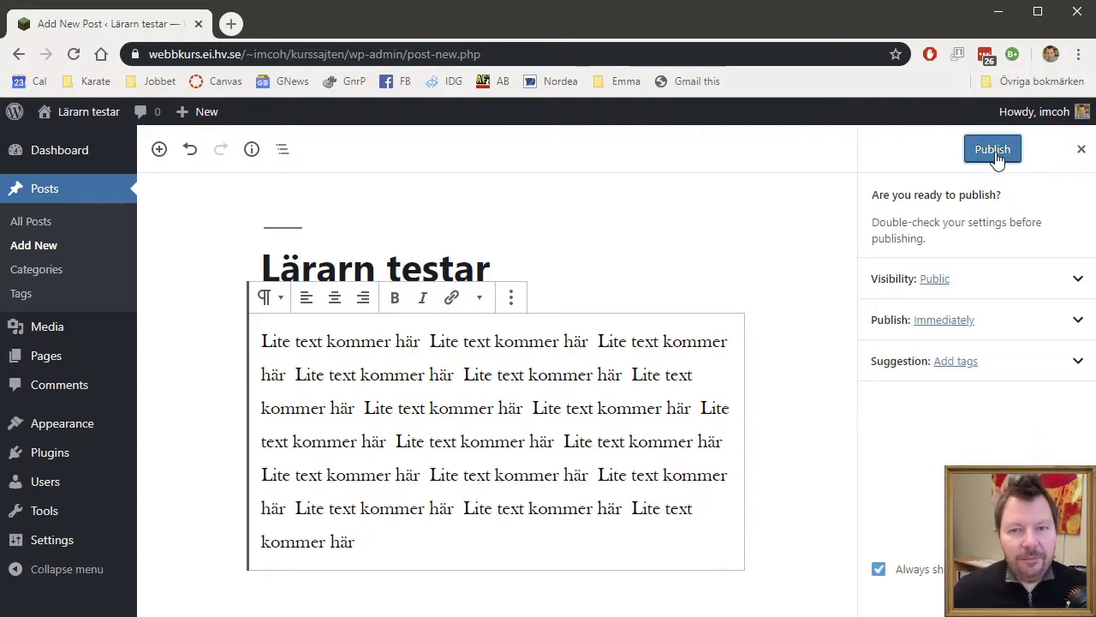
left_click(994, 150)
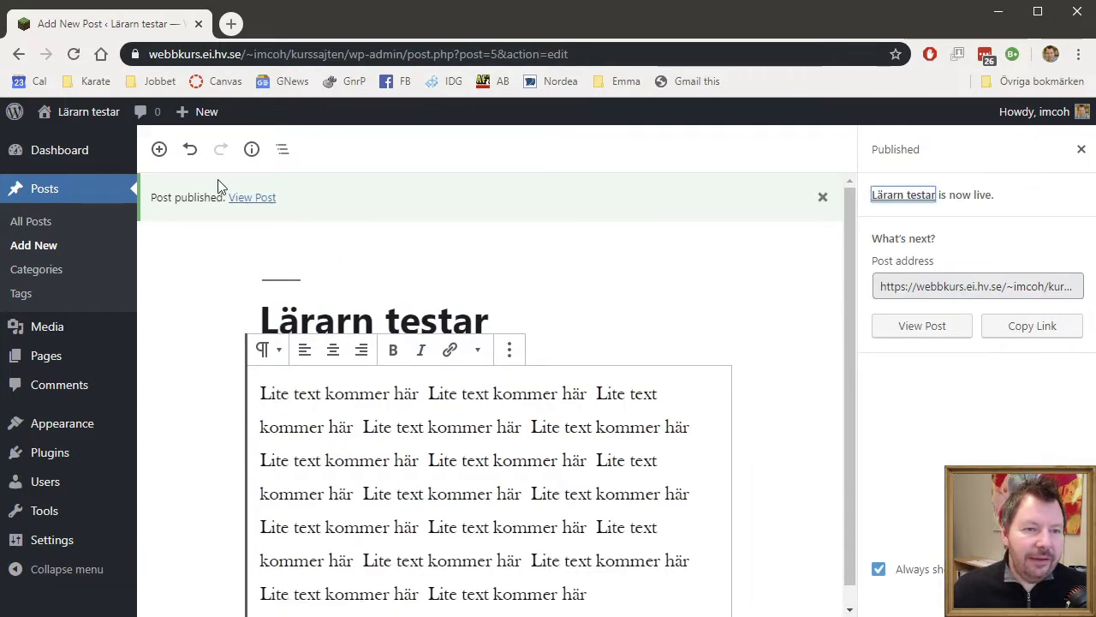
mouse_move(86, 112)
left_click(67, 142)
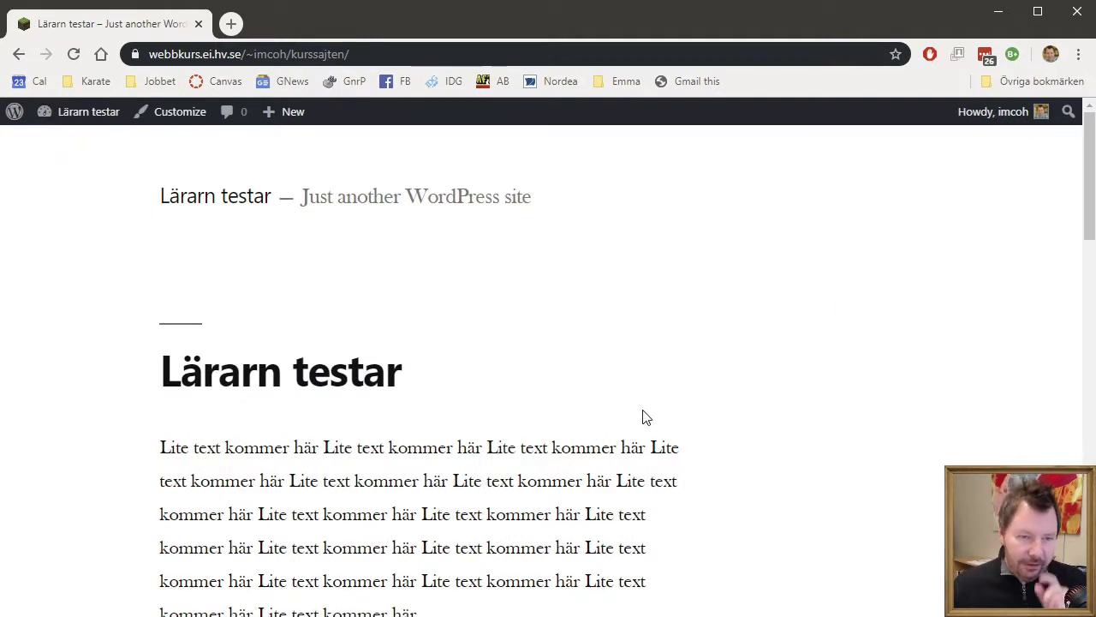
- Go from the front page to Themes through the site-name menu in the admin bar
scroll(647, 417, "down", 2)
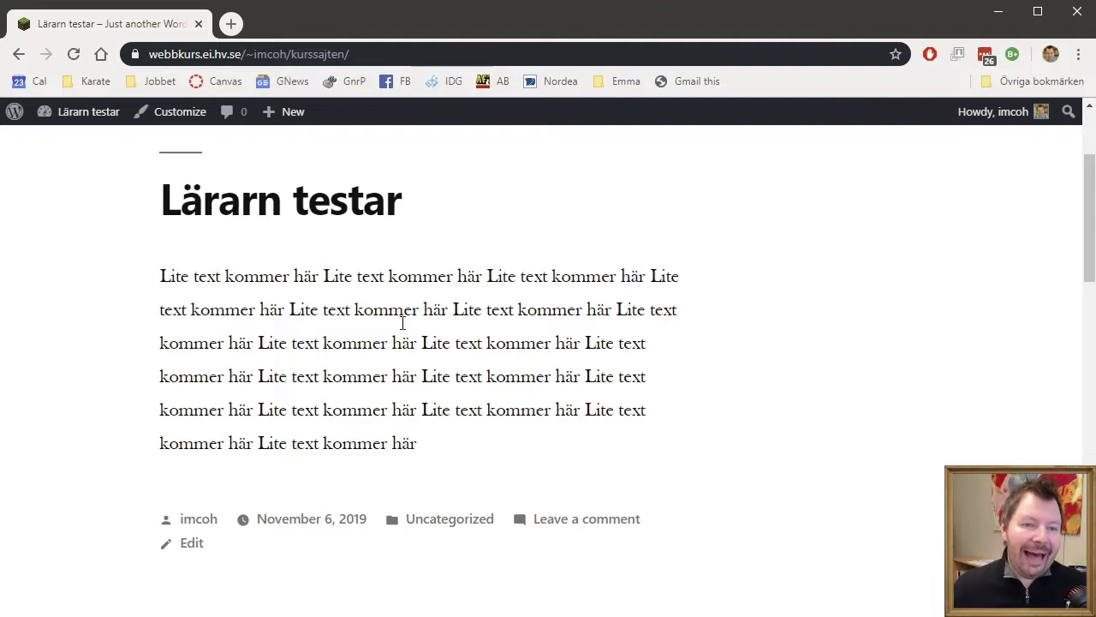
scroll(437, 368, "up", 2)
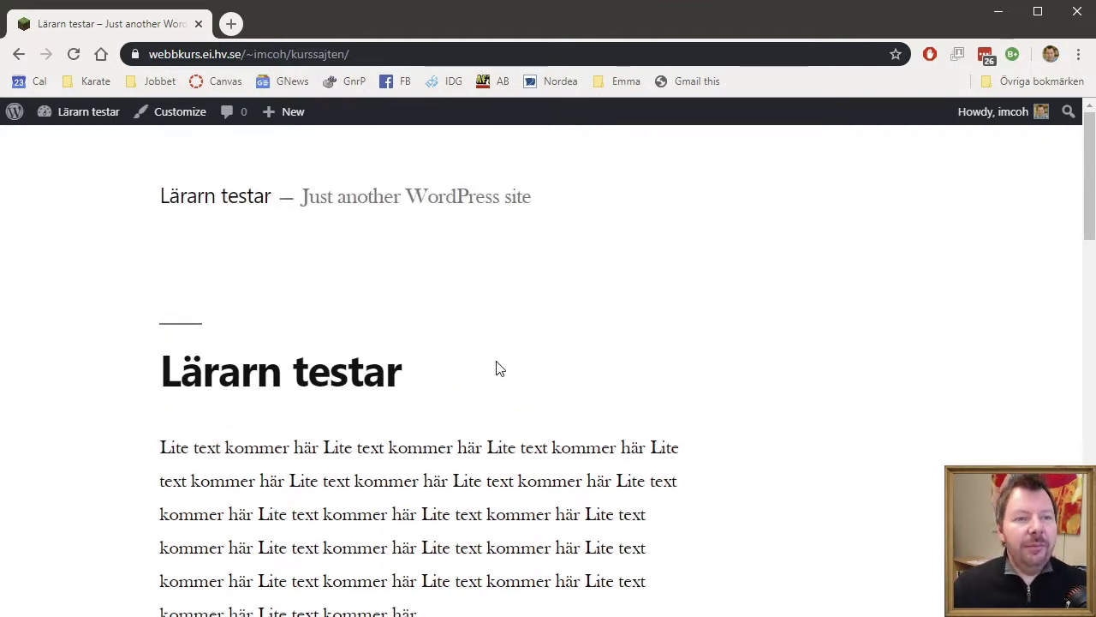
mouse_move(96, 118)
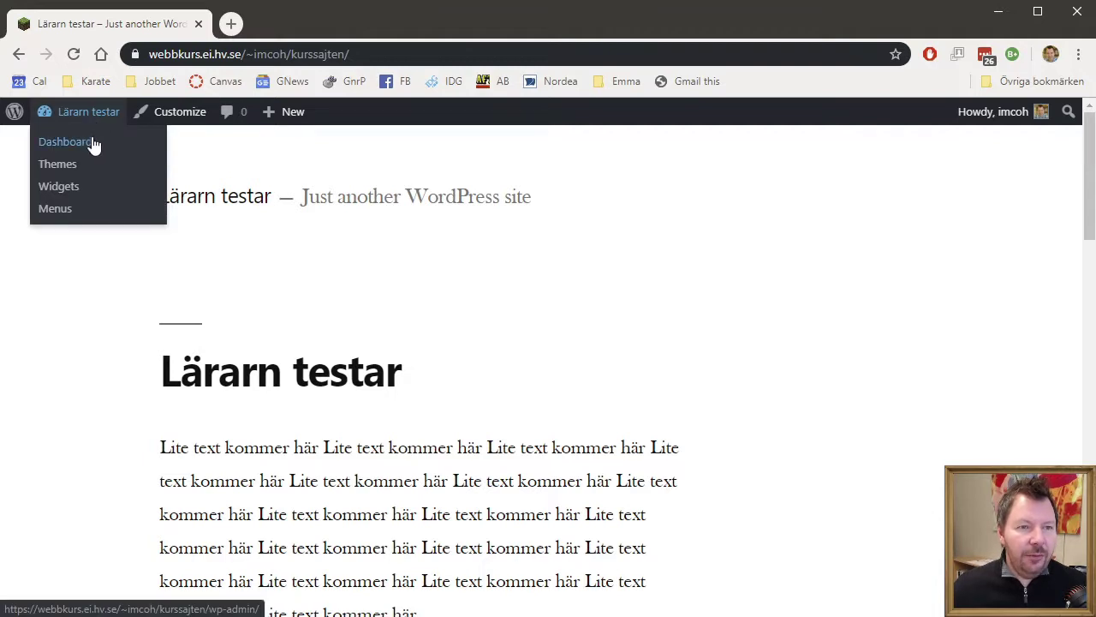
left_click(81, 168)
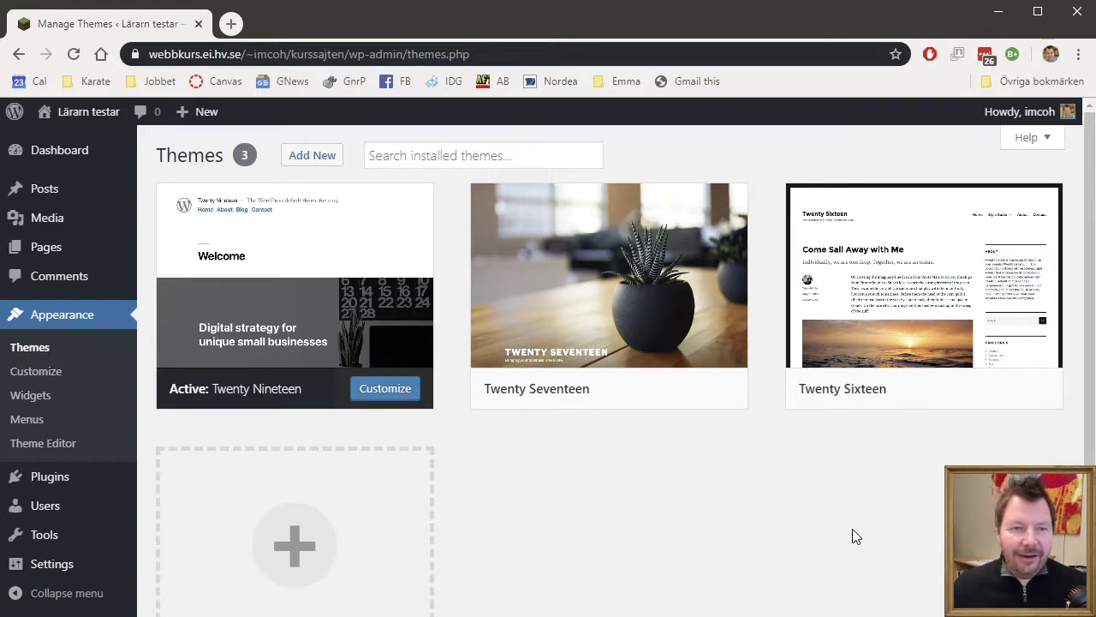
- Start adding a new theme from the Themes page
left_click(321, 168)
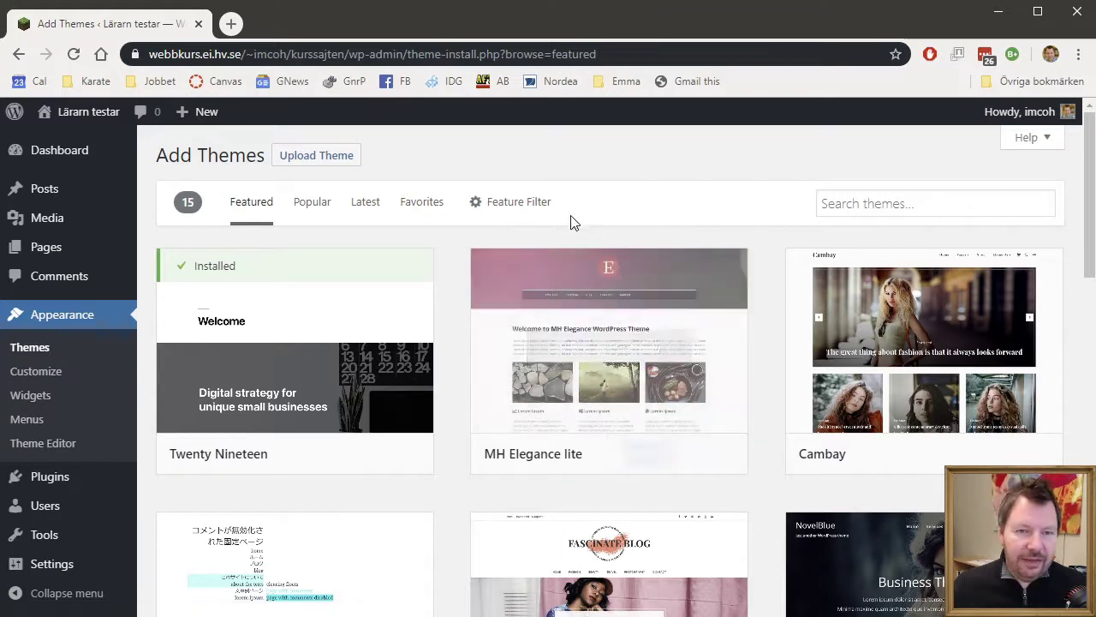
- Browse the Feature Filter checkboxes, then show the Popular themes list
left_click(534, 209)
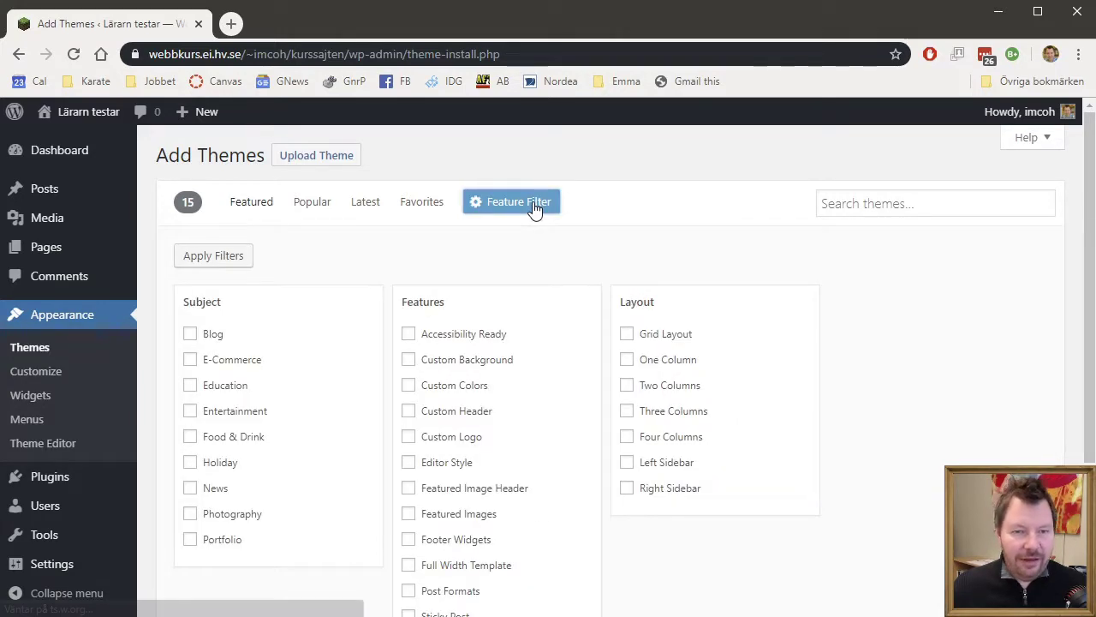
scroll(672, 251, "down", 1)
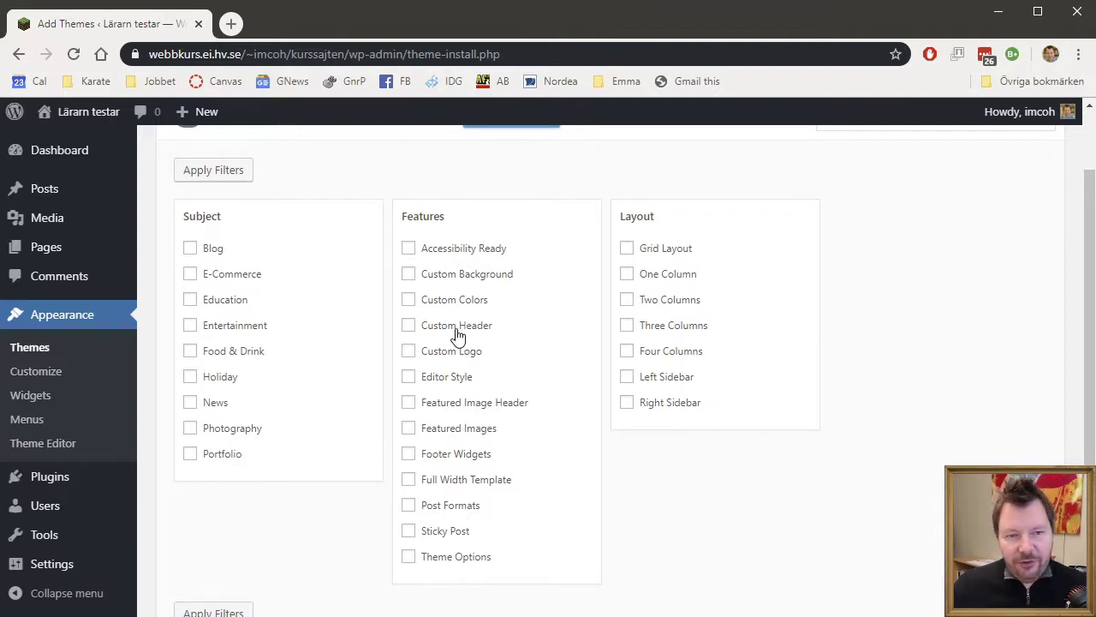
scroll(776, 496, "up", 1)
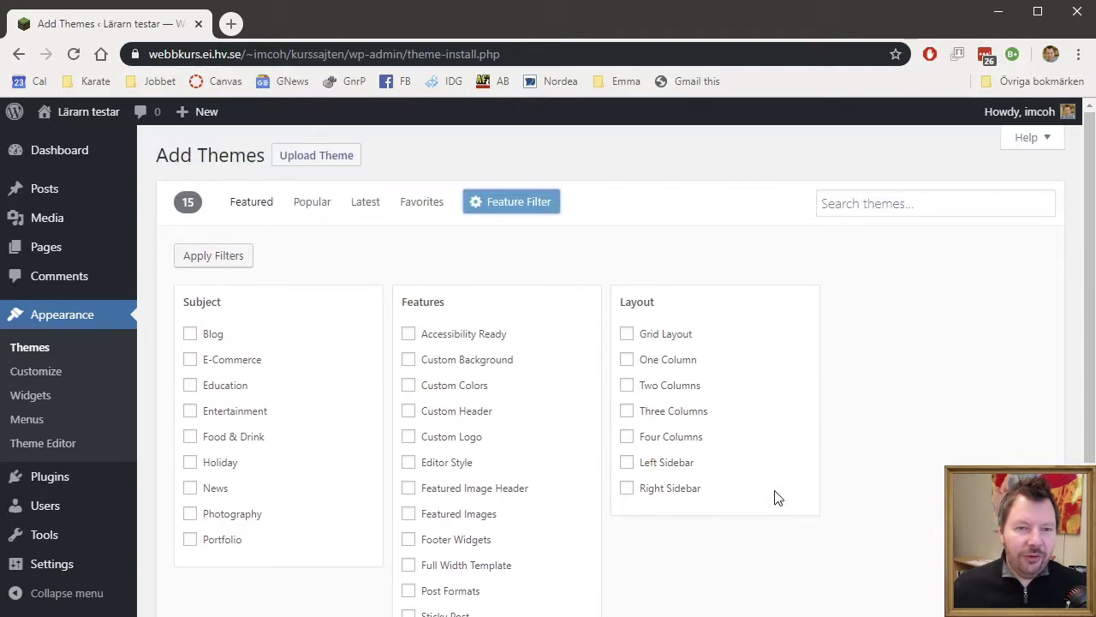
left_click(297, 207)
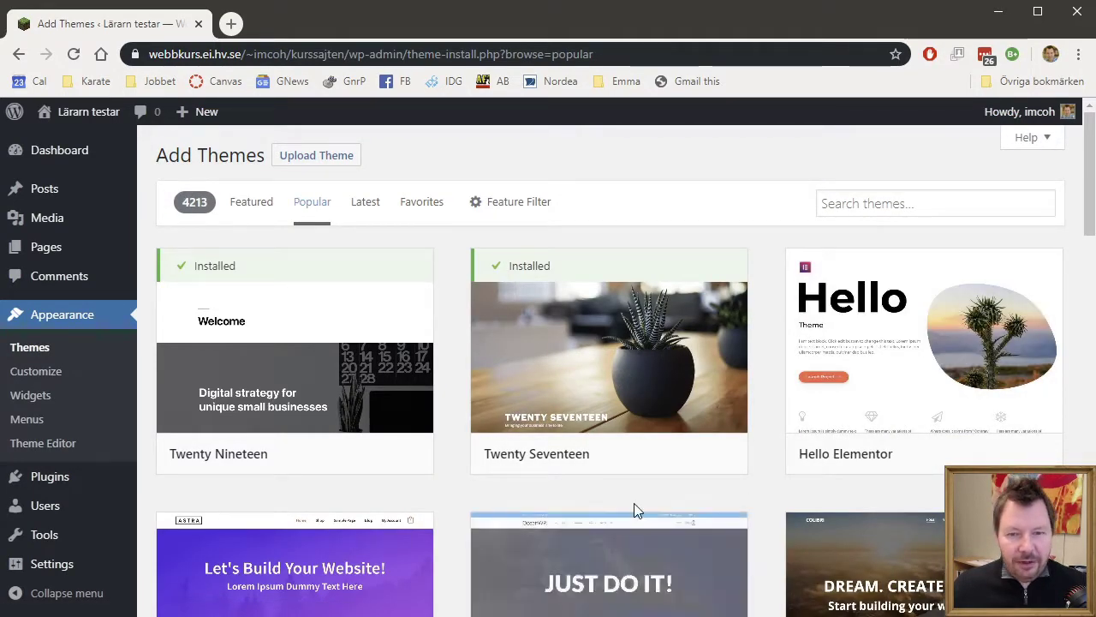
- Find Astra among the popular themes, install it and activate it
scroll(634, 511, "down", 3)
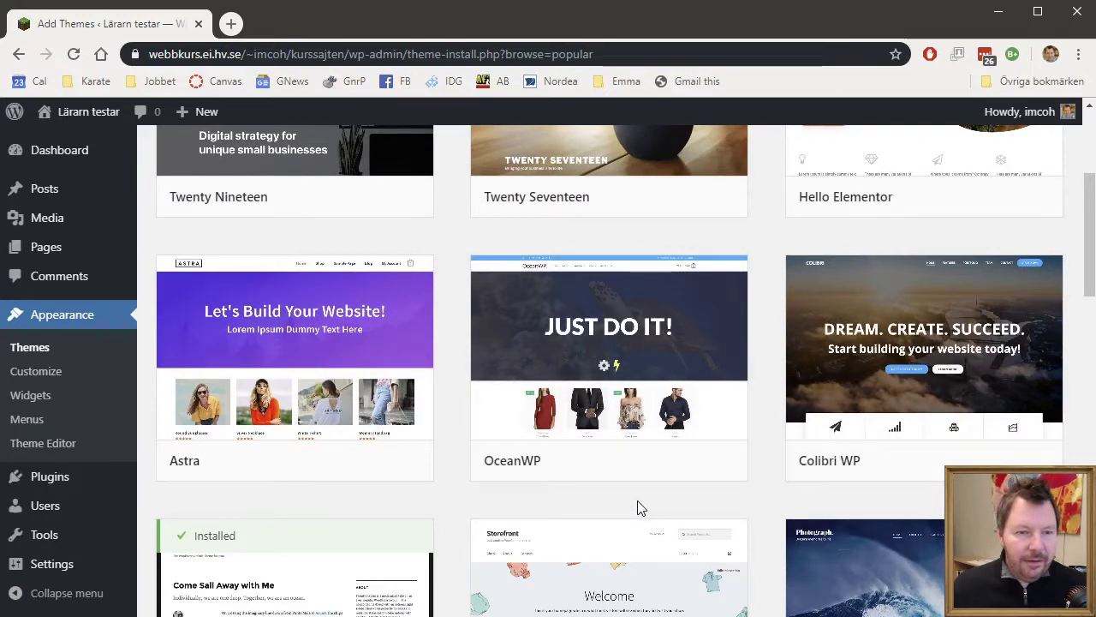
scroll(925, 313, "up", 2)
scroll(616, 482, "down", 1)
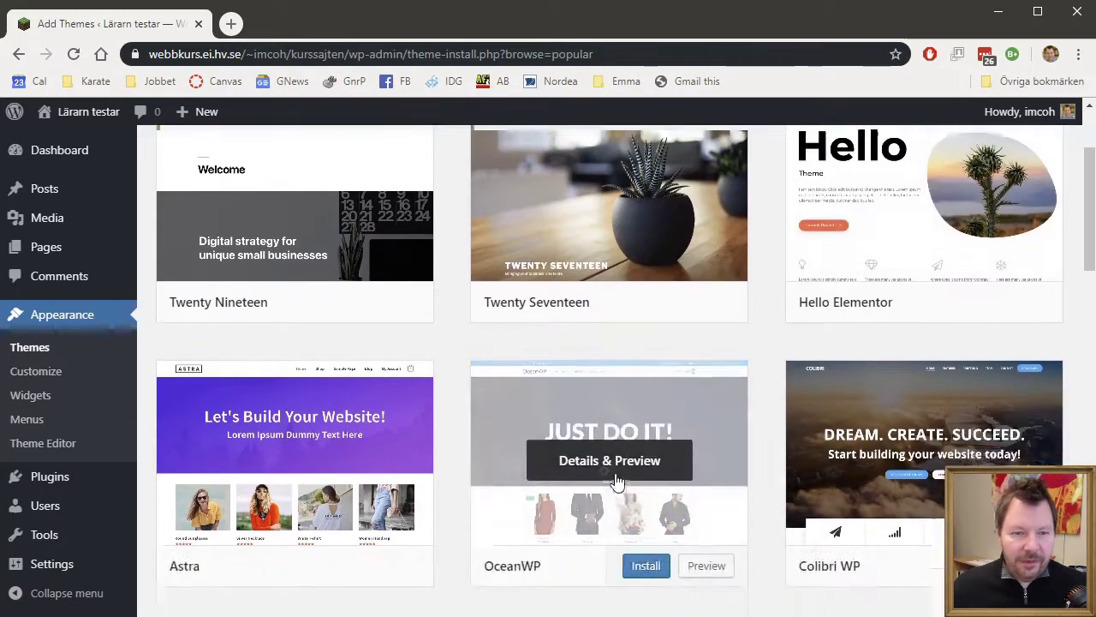
scroll(617, 483, "down", 2)
scroll(568, 493, "up", 1)
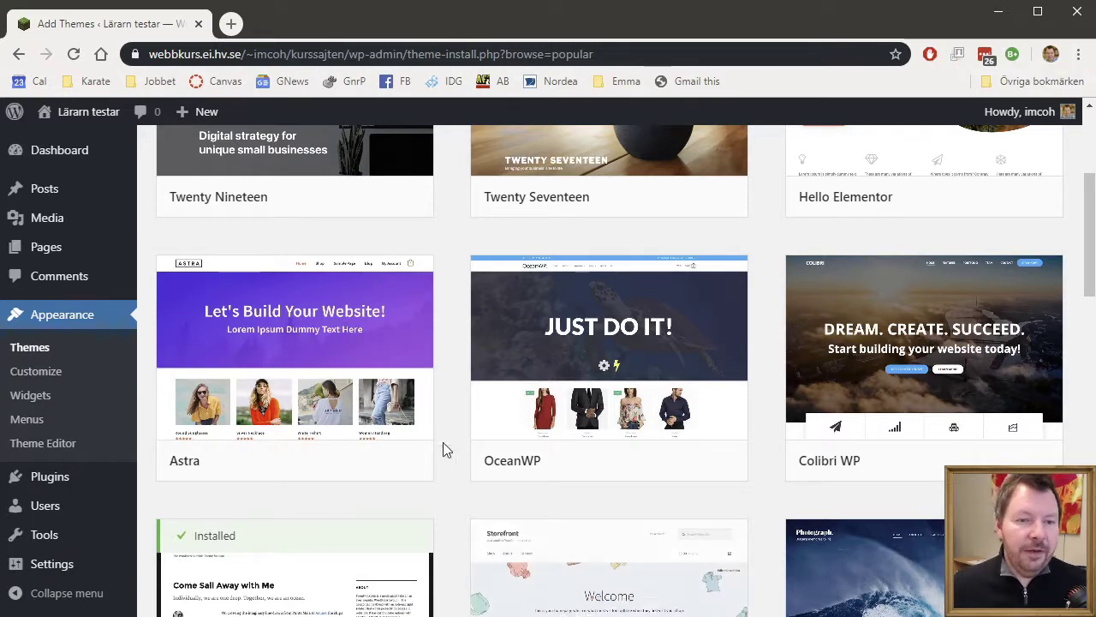
mouse_move(362, 470)
left_click(331, 462)
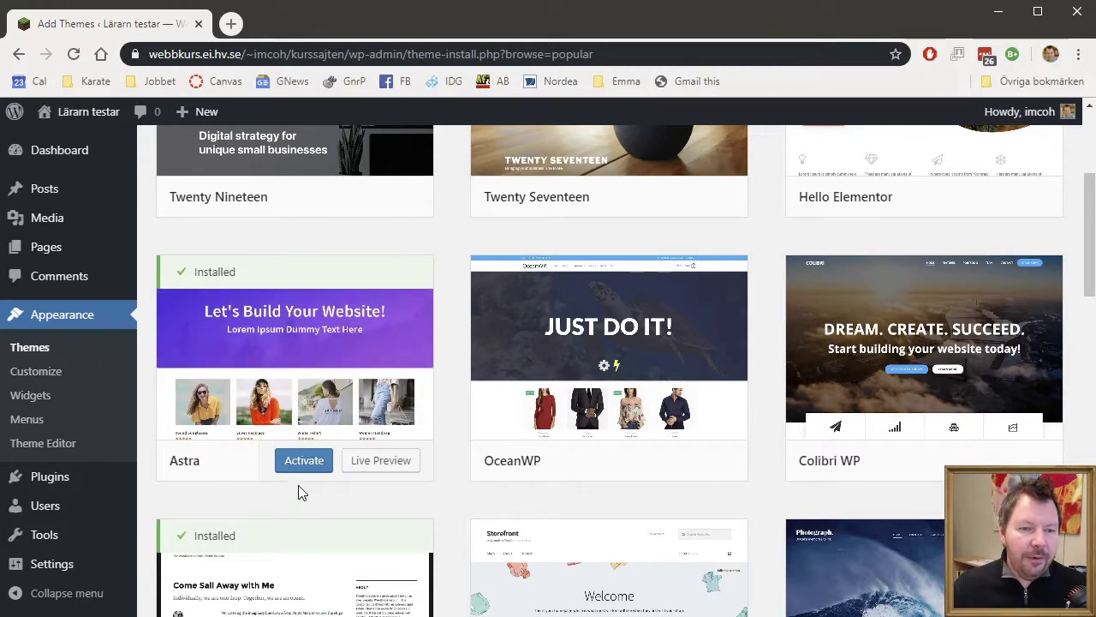
left_click(305, 462)
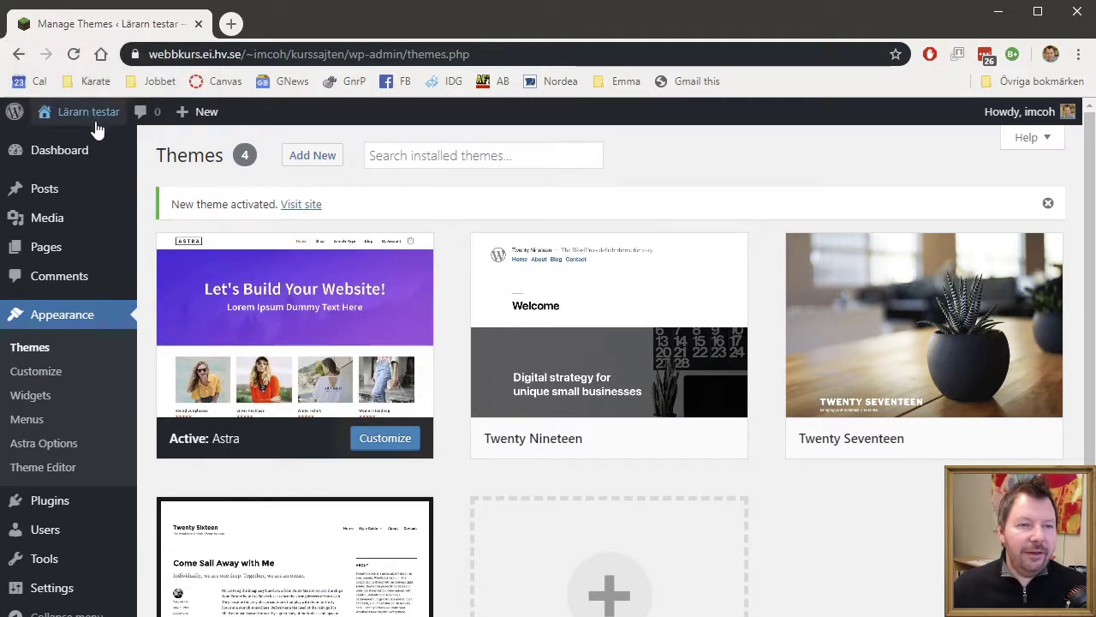
- Visit the live site's front page in the Astra design
mouse_move(88, 113)
left_click(60, 145)
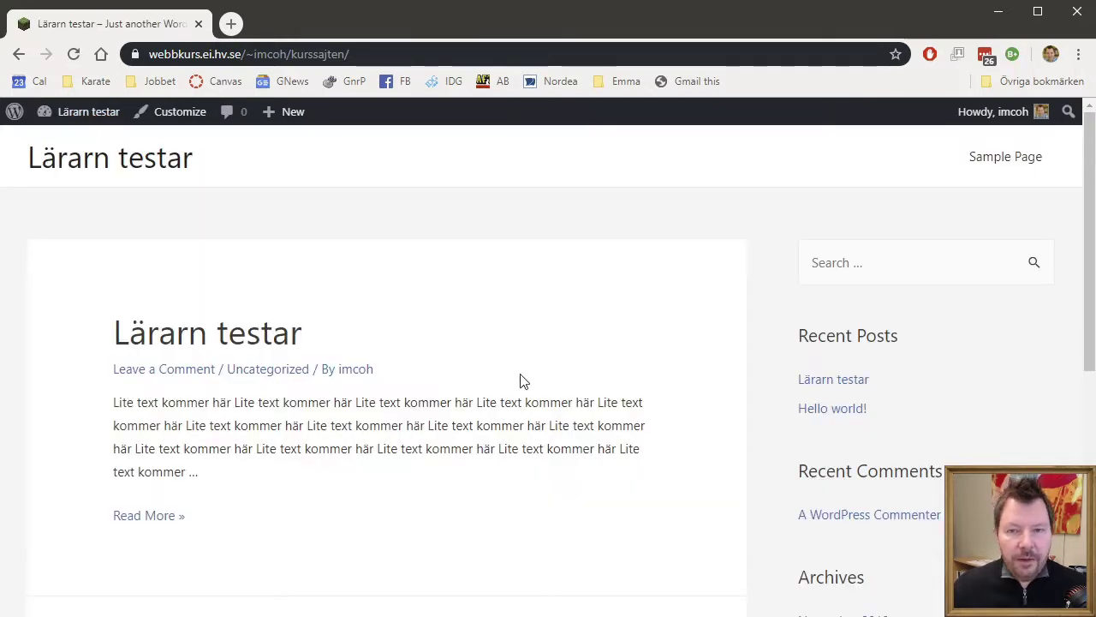
scroll(624, 402, "down", 5)
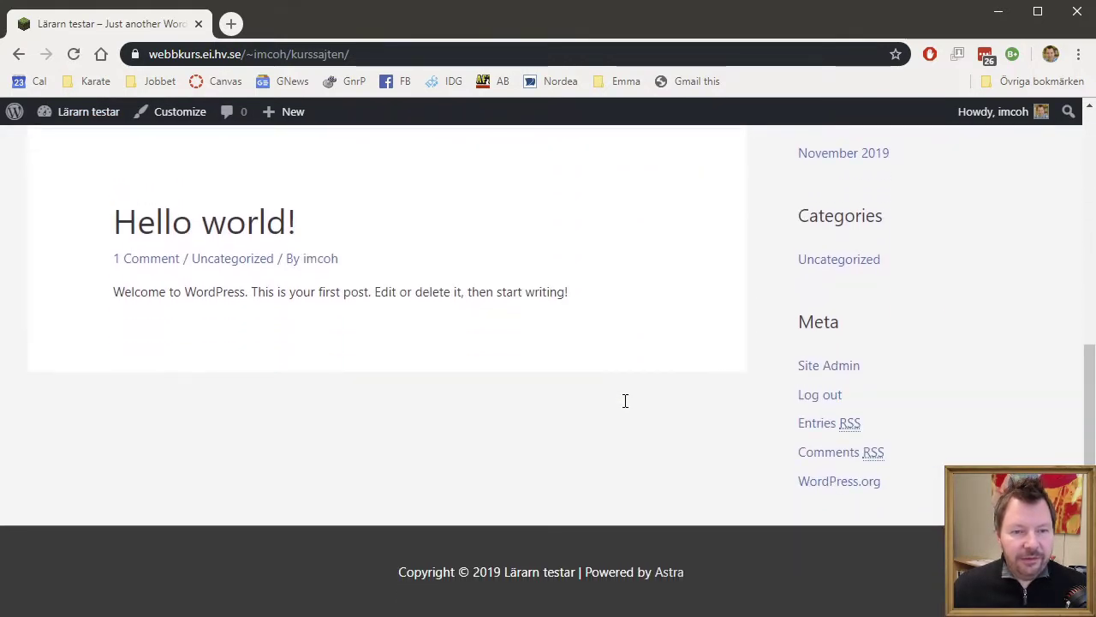
scroll(624, 402, "up", 5)
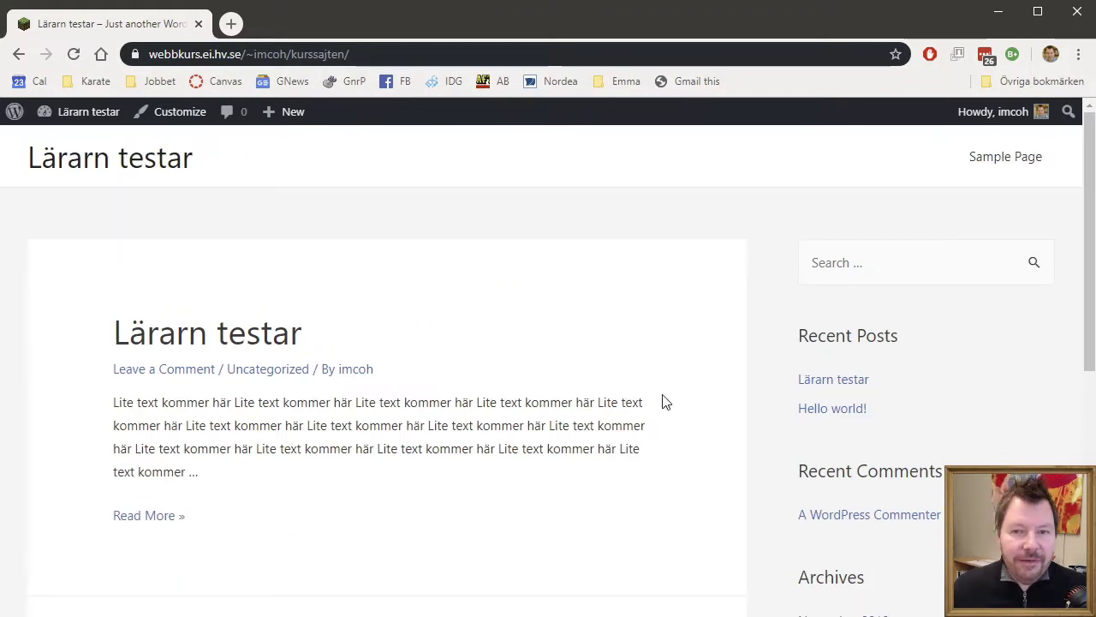
- Open and scroll through the Sample Page
left_click(1000, 163)
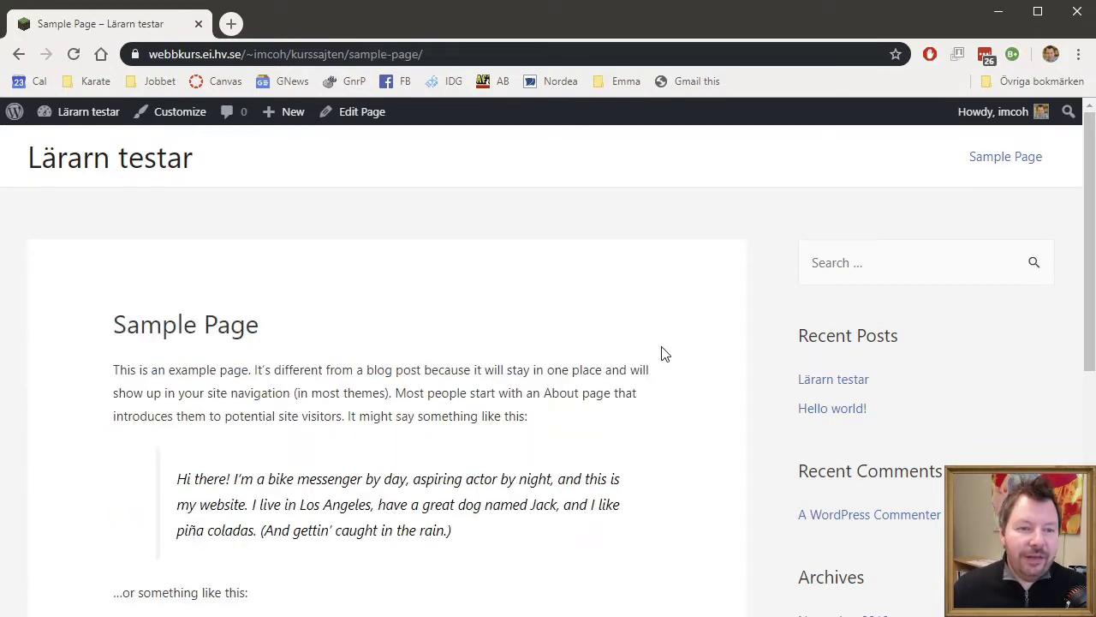
scroll(663, 353, "down", 2)
scroll(662, 354, "down", 5)
scroll(662, 354, "up", 7)
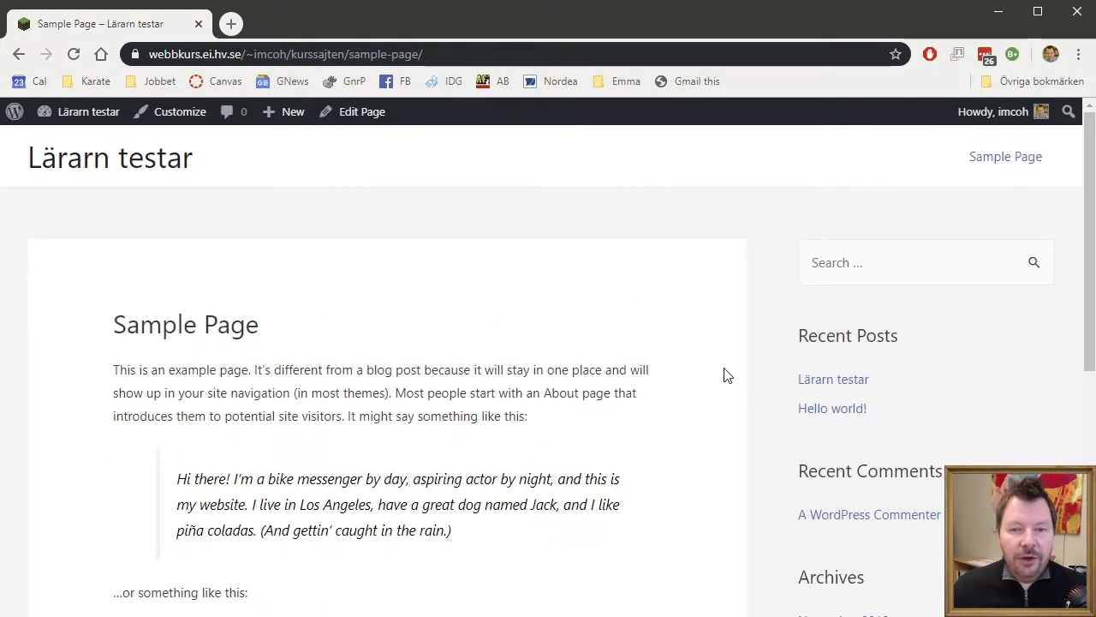
- Open the Lärarn testar post, then return to the blog home page
left_click(849, 385)
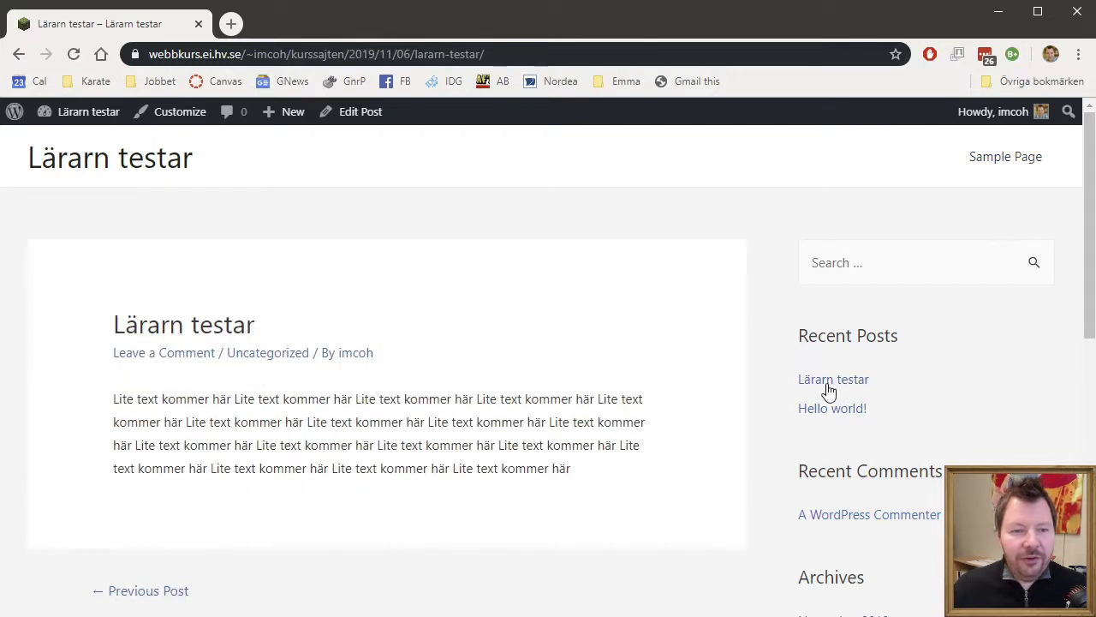
left_click(146, 178)
scroll(559, 398, "down", 1)
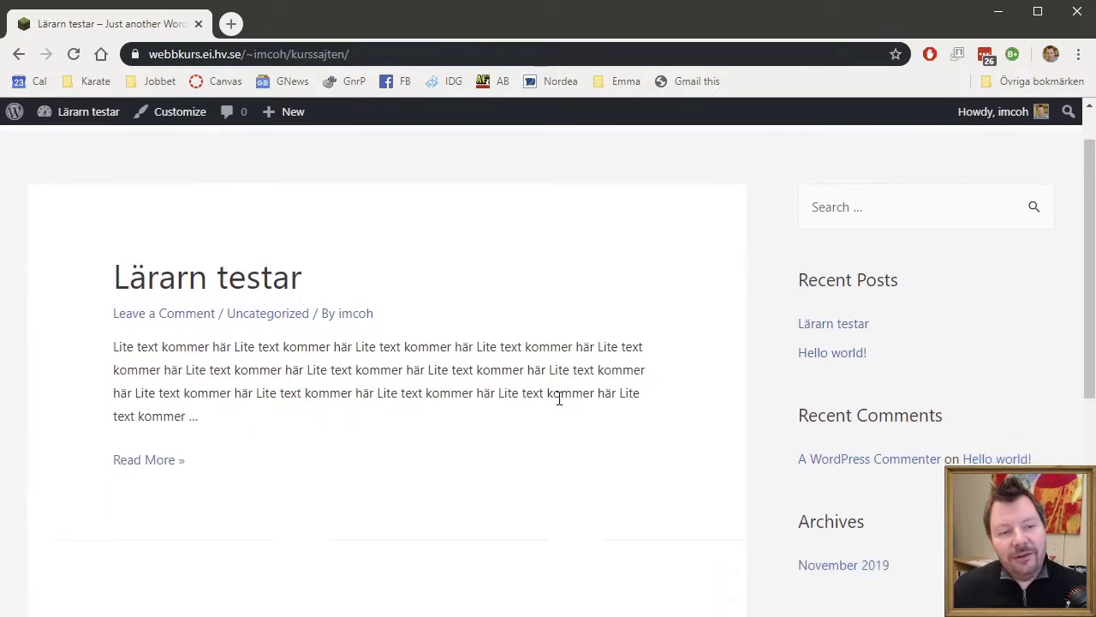
scroll(558, 398, "down", 5)
scroll(557, 403, "up", 6)
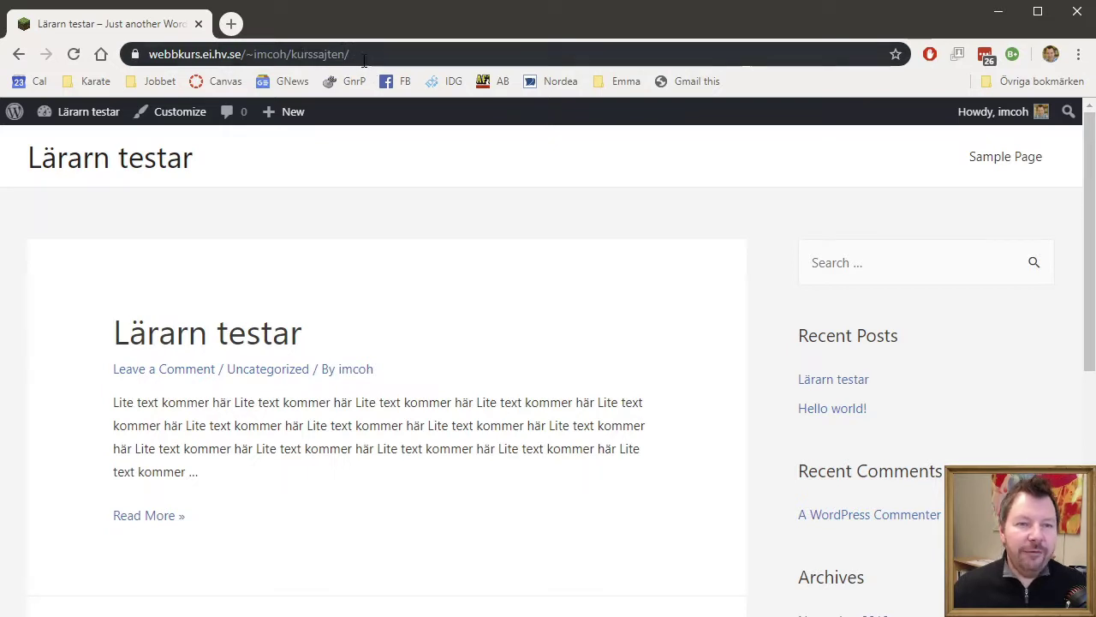
- Go to the admin Dashboard, then to Appearance > Widgets
mouse_move(71, 111)
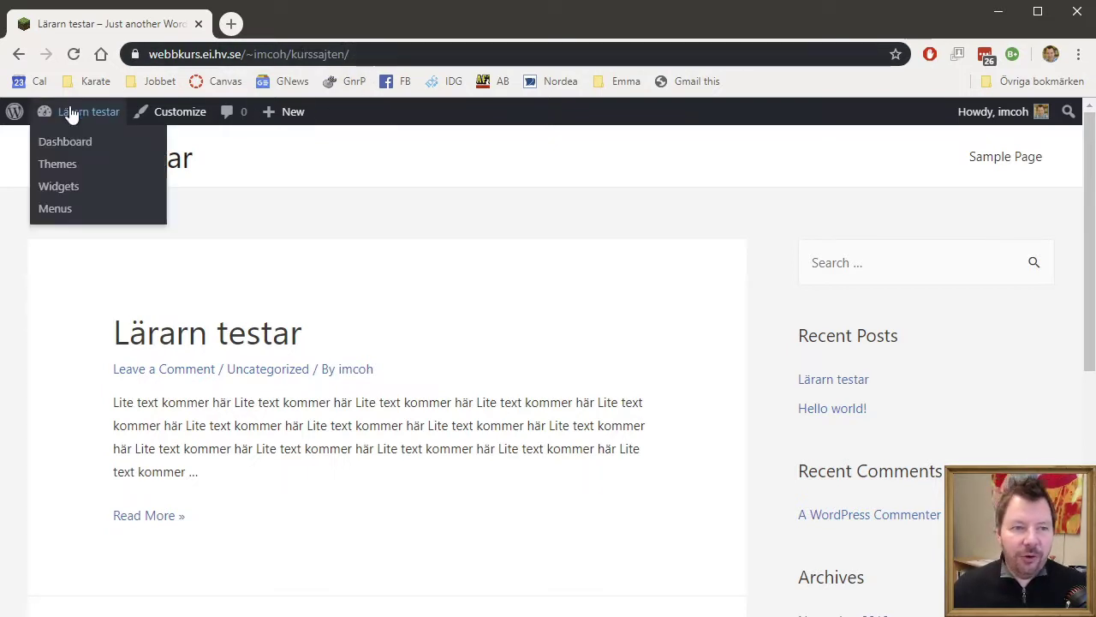
left_click(71, 144)
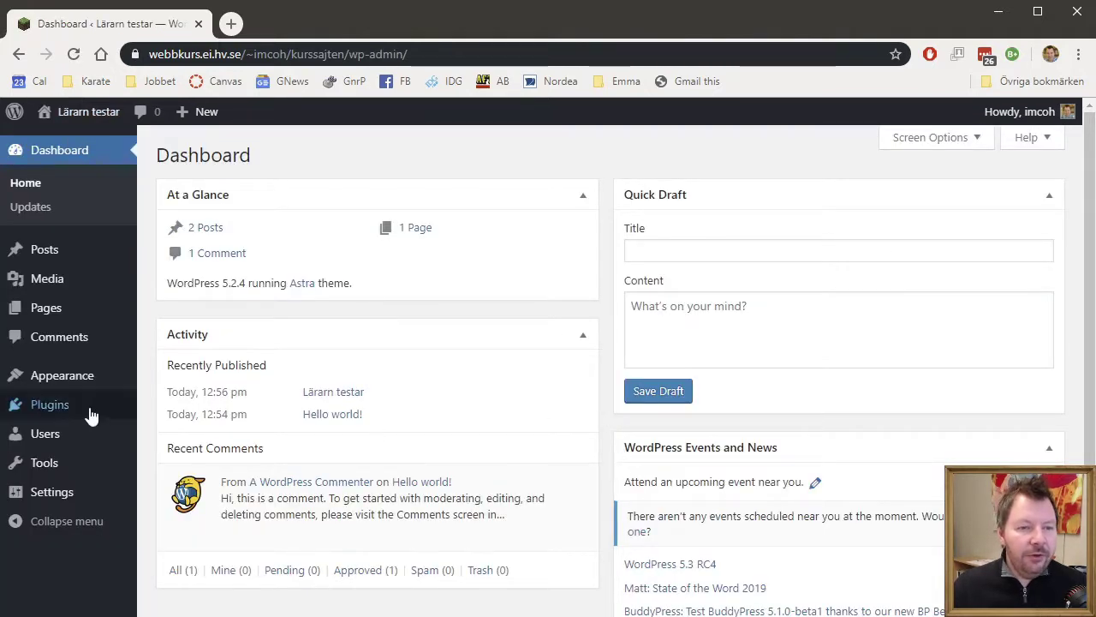
mouse_move(54, 379)
left_click(187, 432)
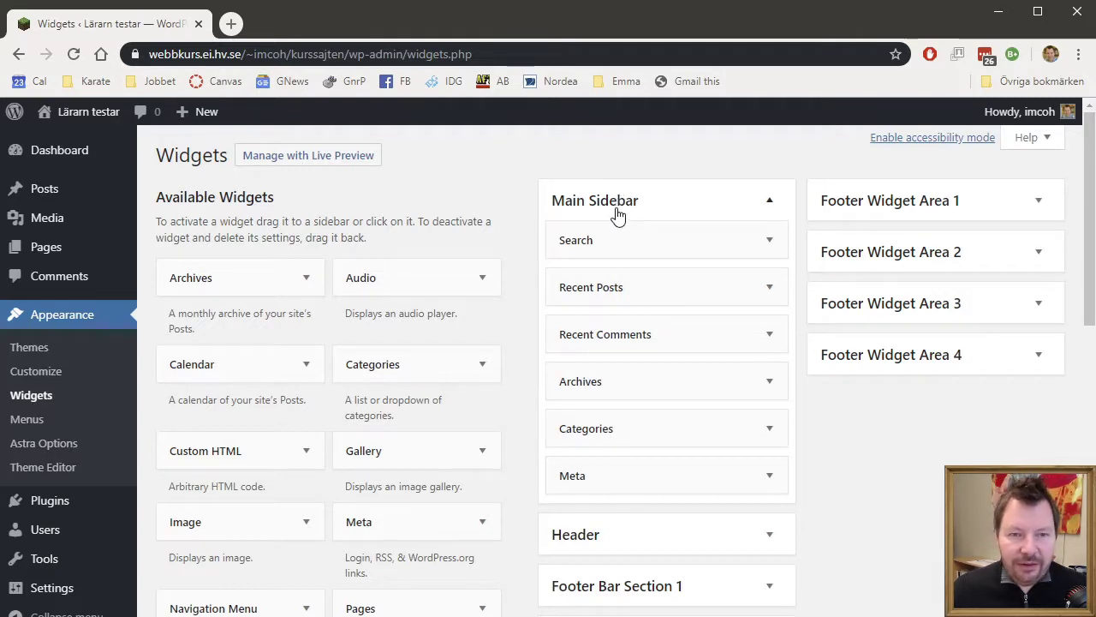
scroll(682, 348, "down", 2)
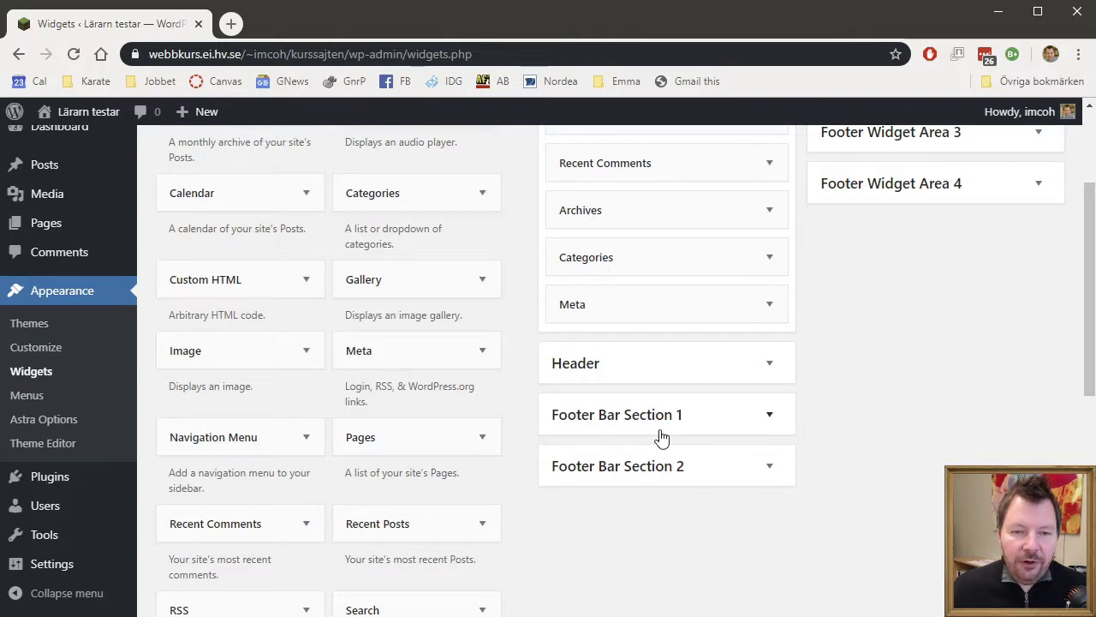
scroll(930, 445, "up", 1)
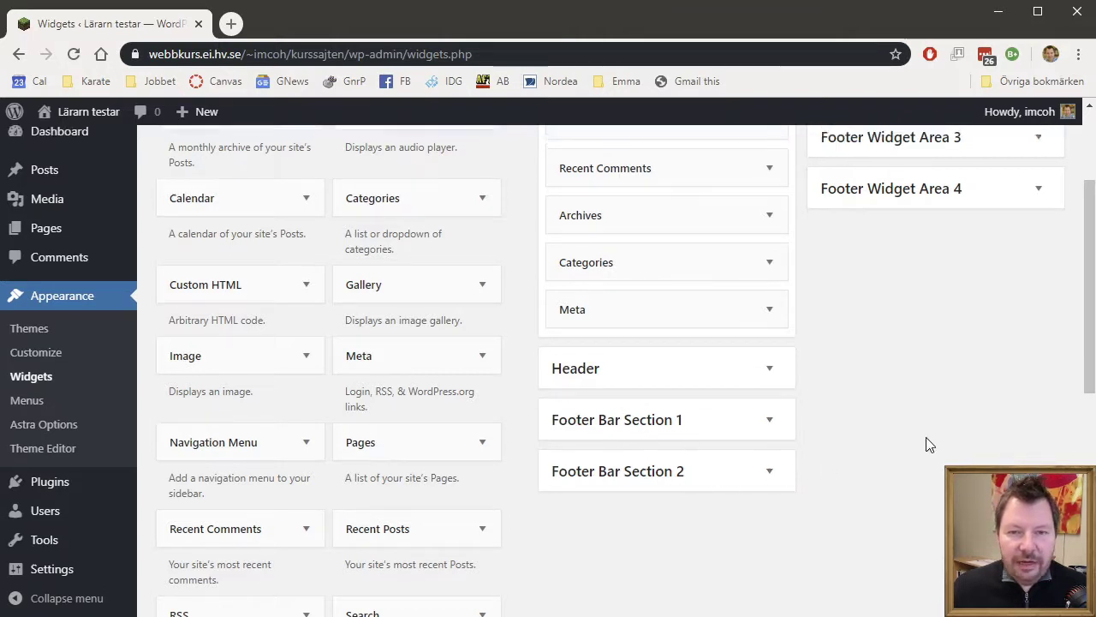
scroll(930, 444, "up", 2)
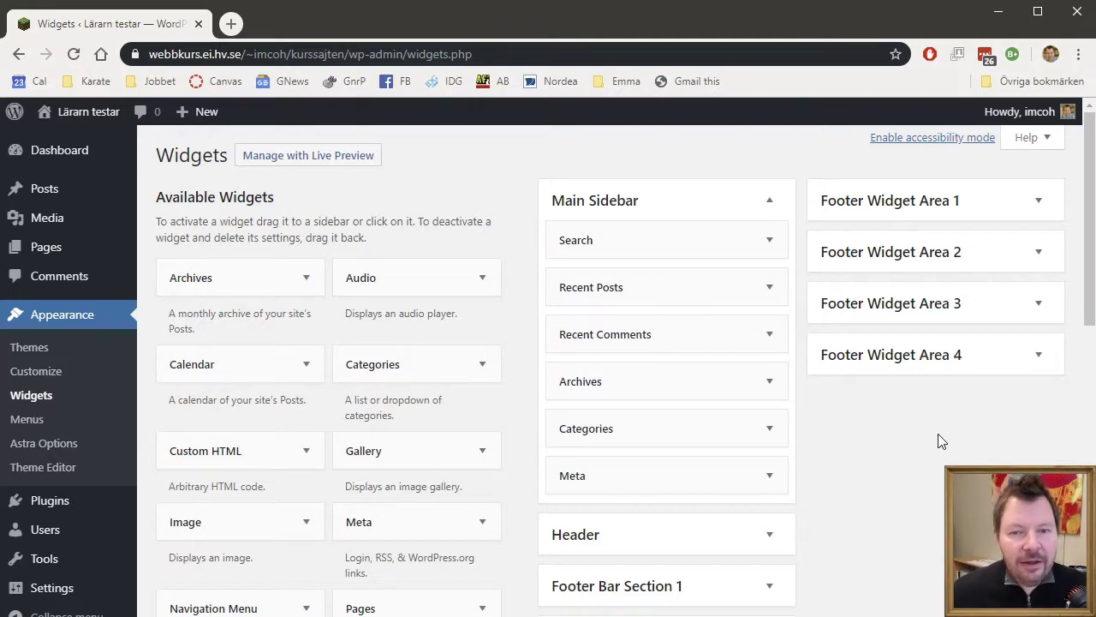
scroll(884, 484, "down", 4)
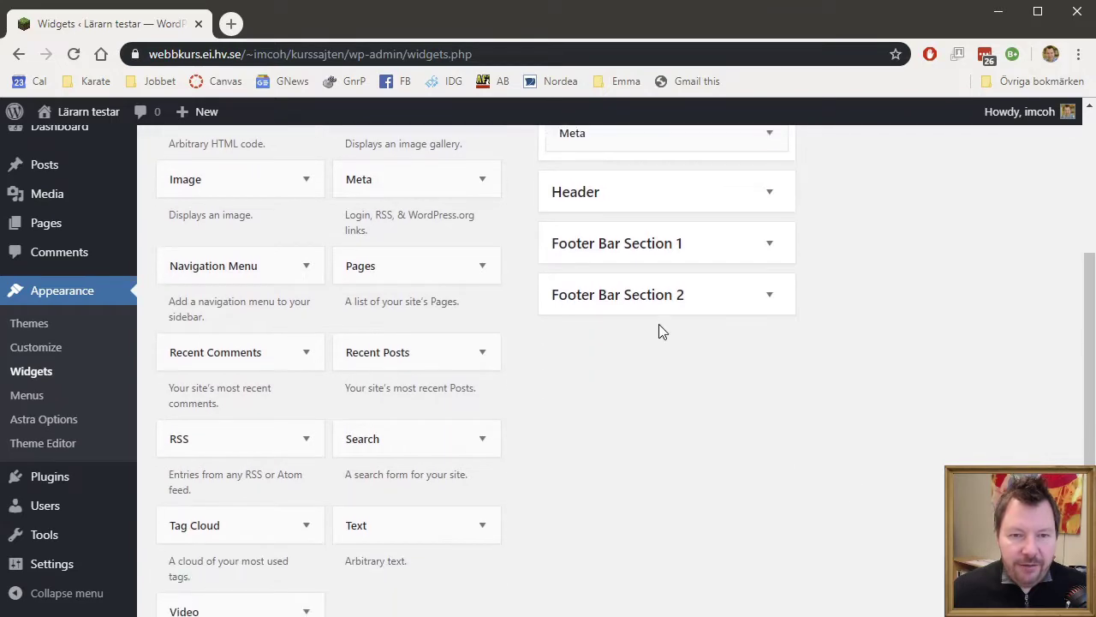
scroll(845, 260, "up", 4)
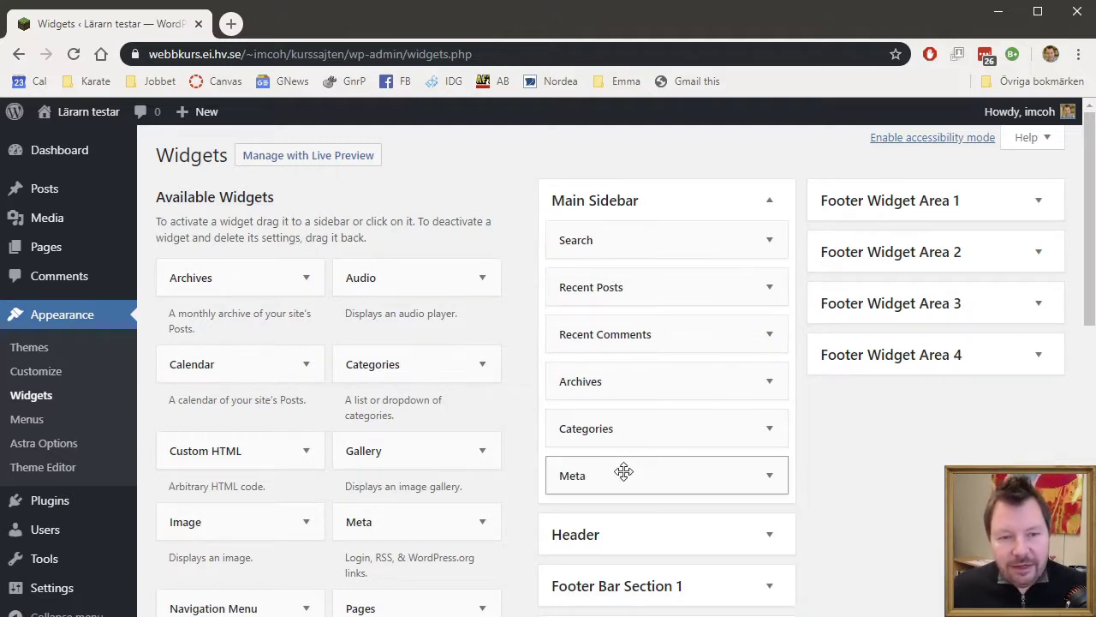
- Move Categories and then Meta to the top of Main Sidebar
left_click_drag(604, 440, 599, 225)
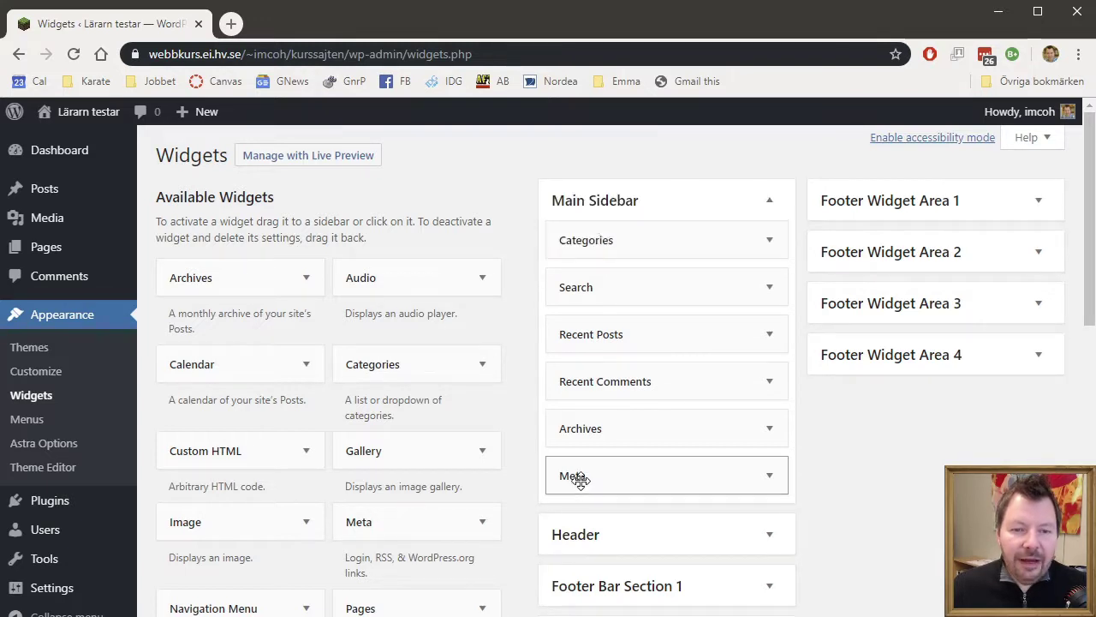
left_click_drag(578, 477, 579, 282)
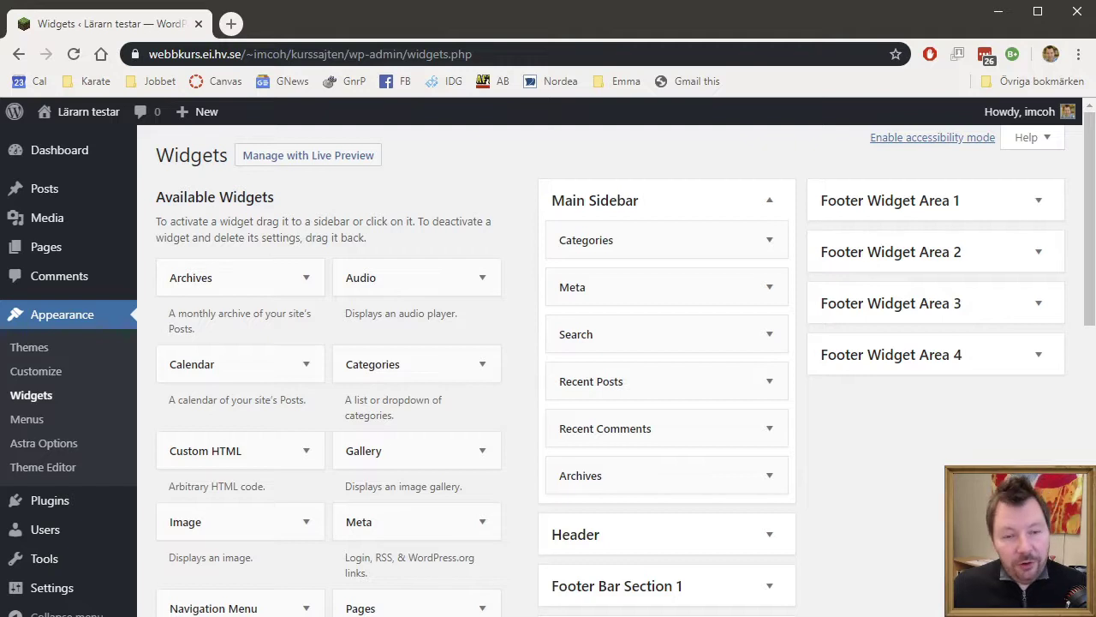
scroll(367, 555, "down", 5)
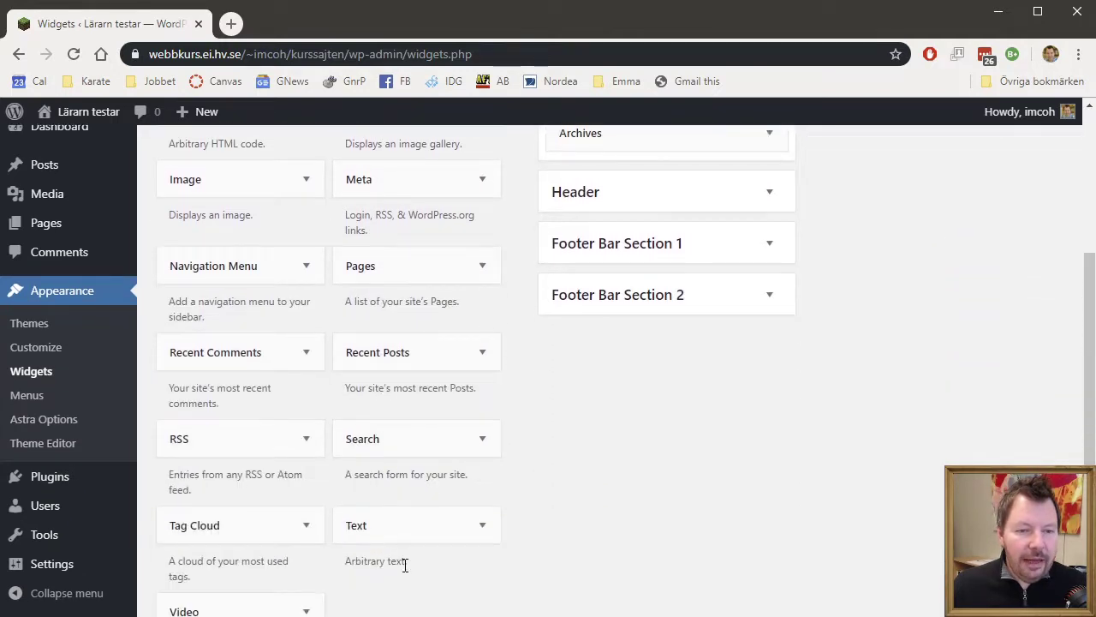
- Add a Text widget on top titled 'Testing' with text 'Av en textwidget', and save it
left_click_drag(380, 454, 589, 154)
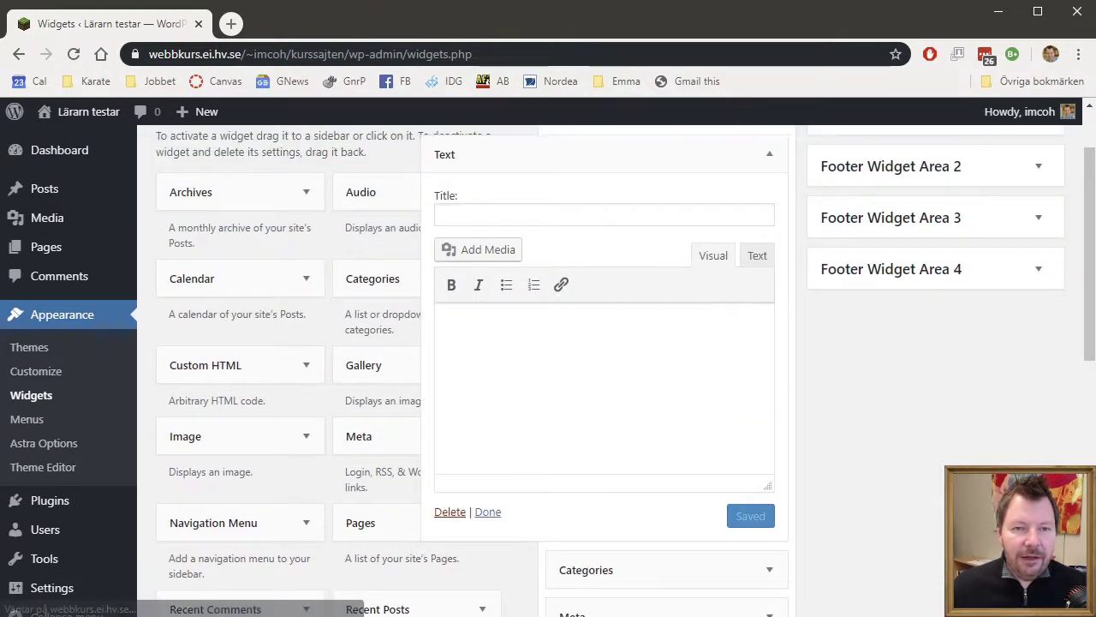
scroll(840, 543, "up", 1)
left_click(462, 301)
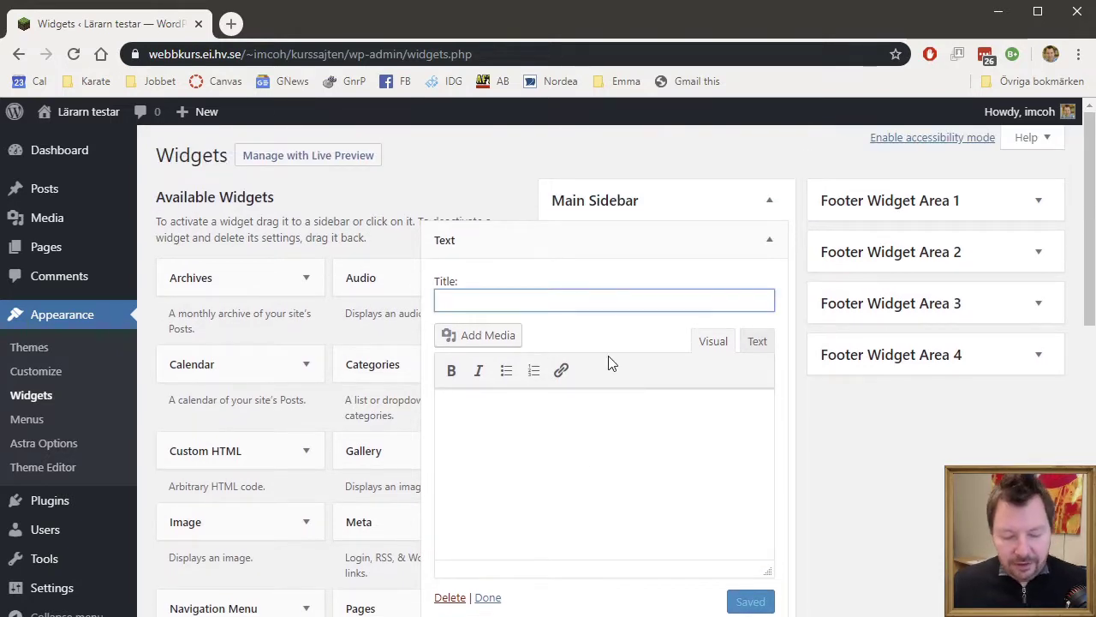
type("Testing")
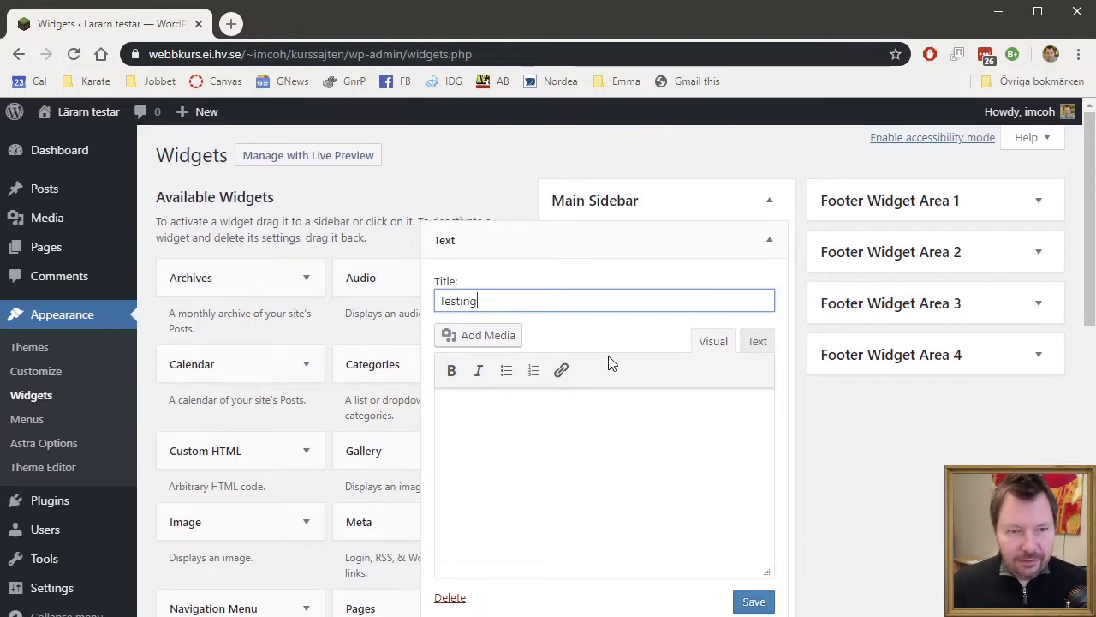
left_click(680, 510)
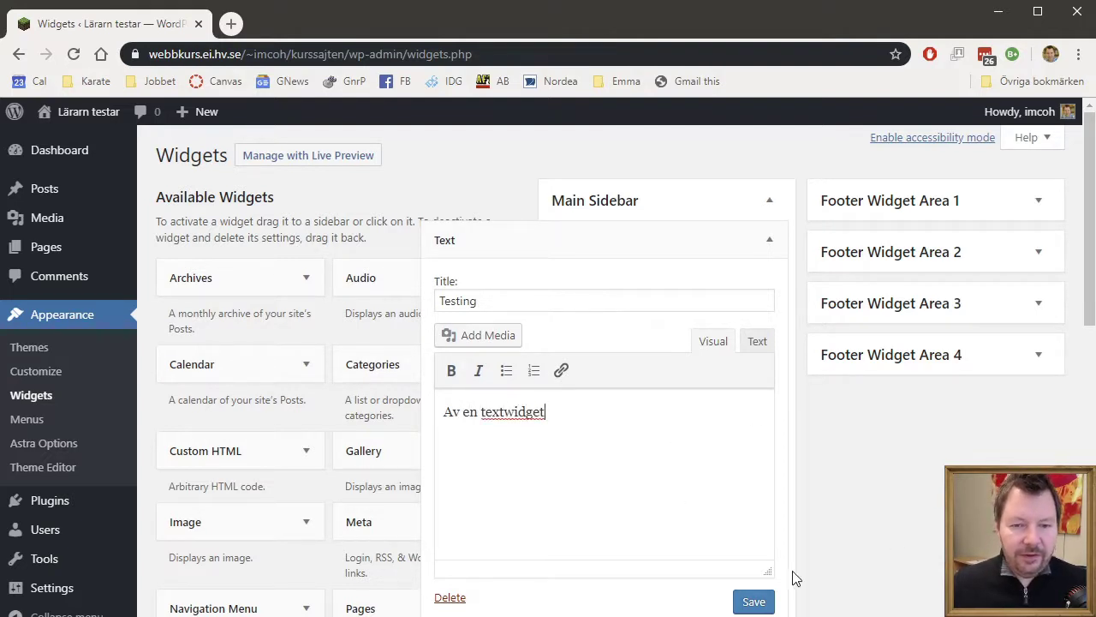
left_click(757, 601)
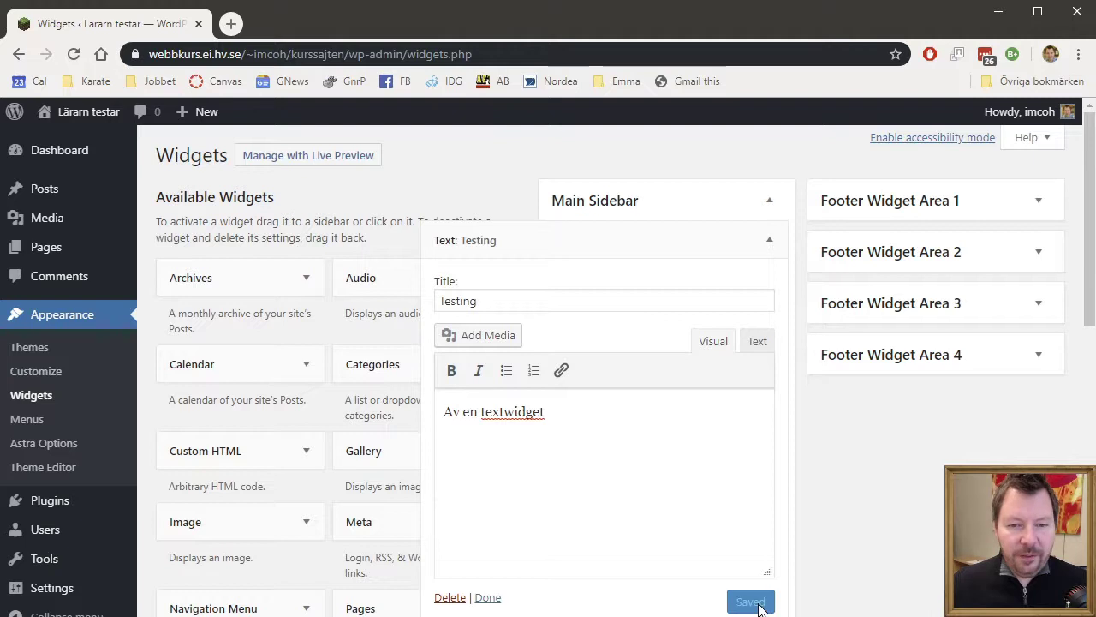
left_click(770, 242)
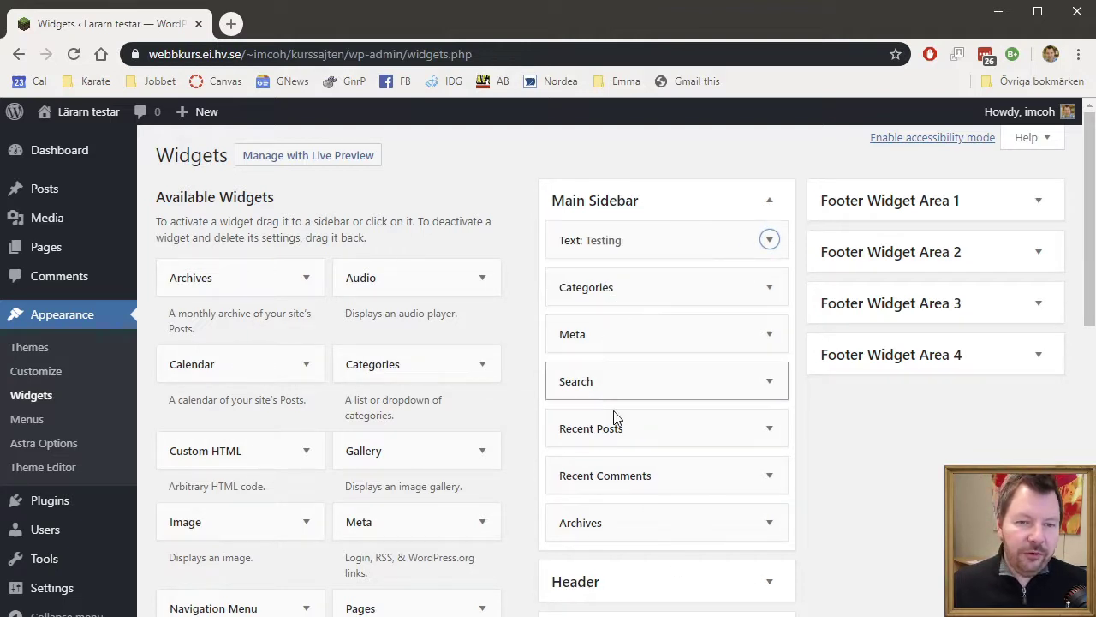
- Move Archives above Recent Comments, drag Recent Posts out, and check empty Footer Widget Area 1
left_click_drag(604, 519, 599, 459)
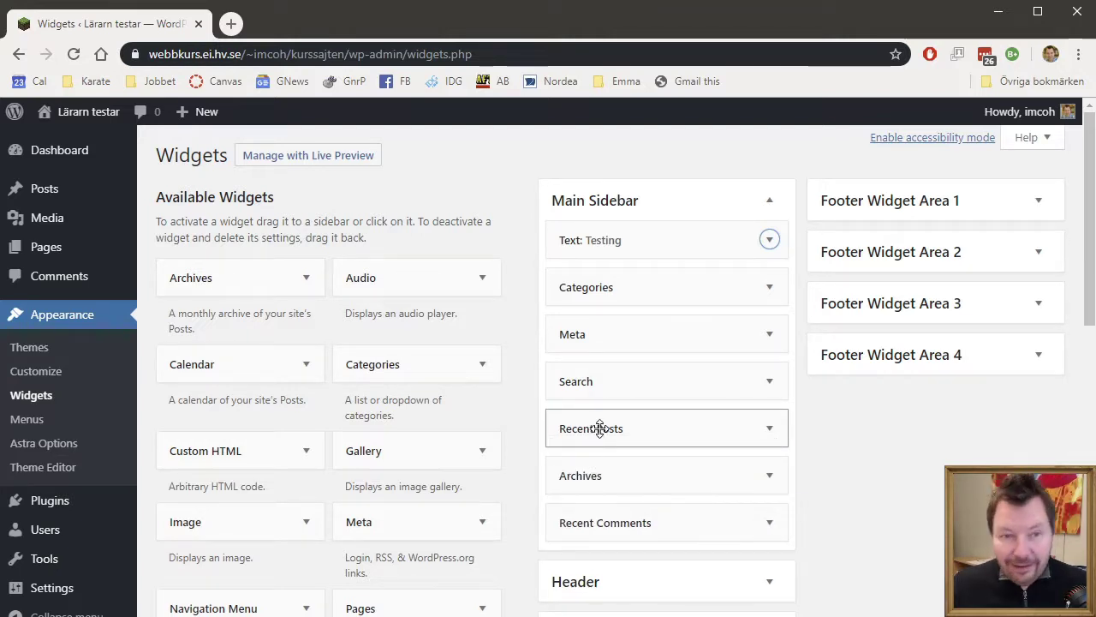
left_click_drag(604, 426, 268, 442)
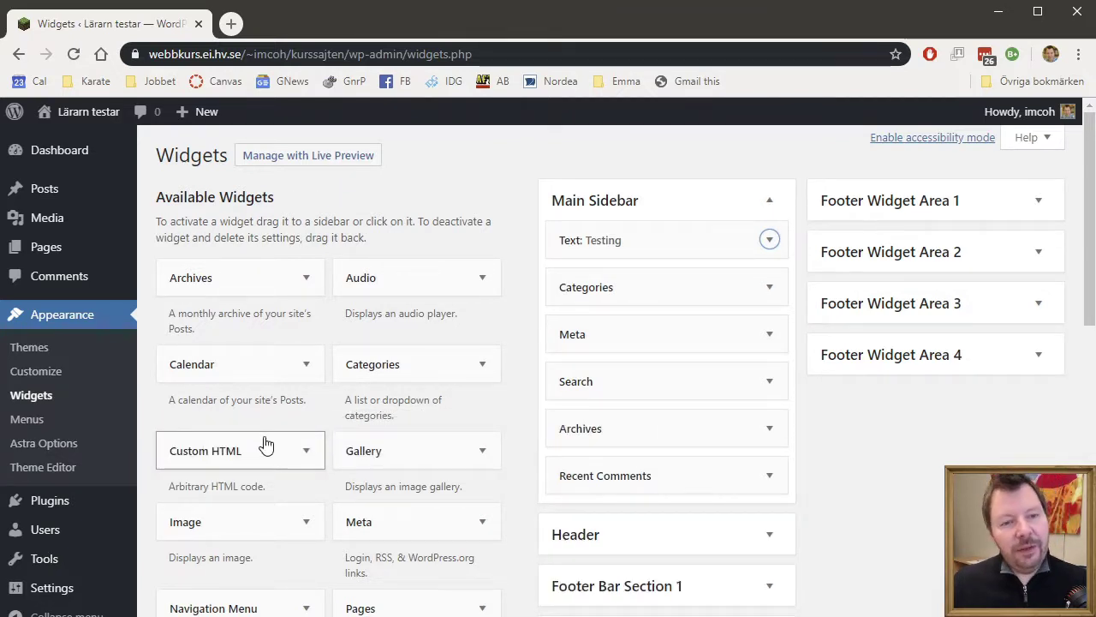
left_click_drag(396, 460, 346, 505)
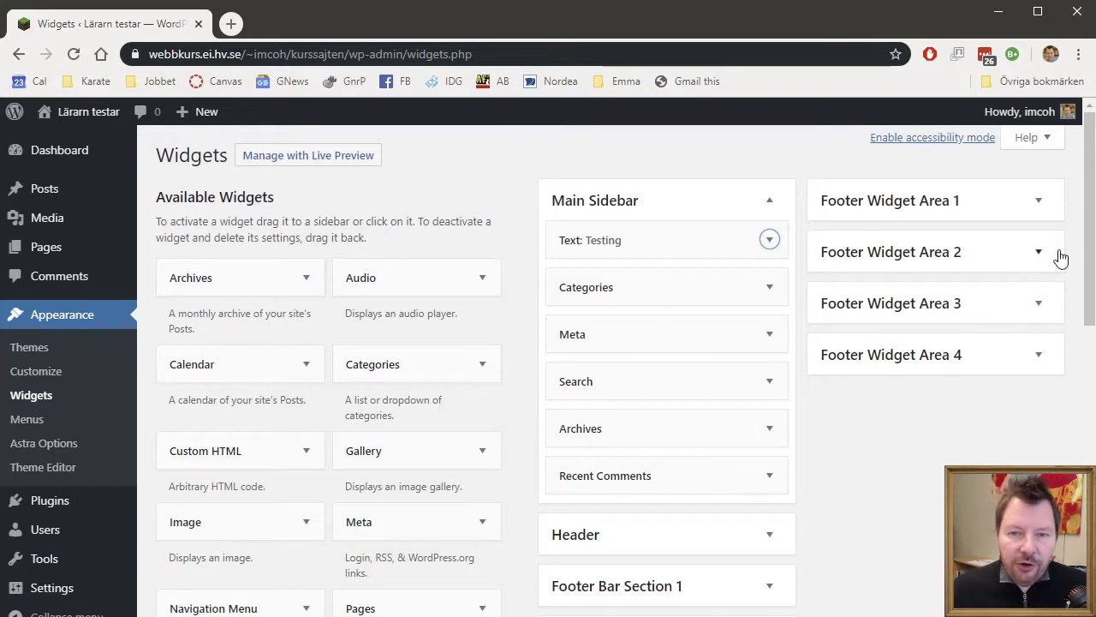
left_click(1039, 202)
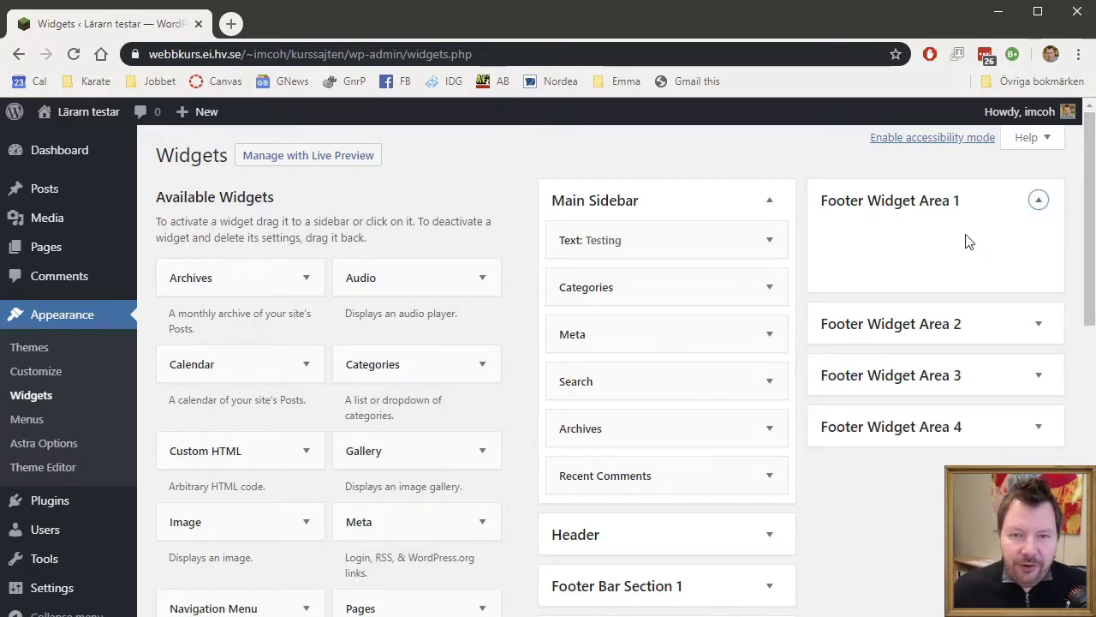
left_click(1041, 204)
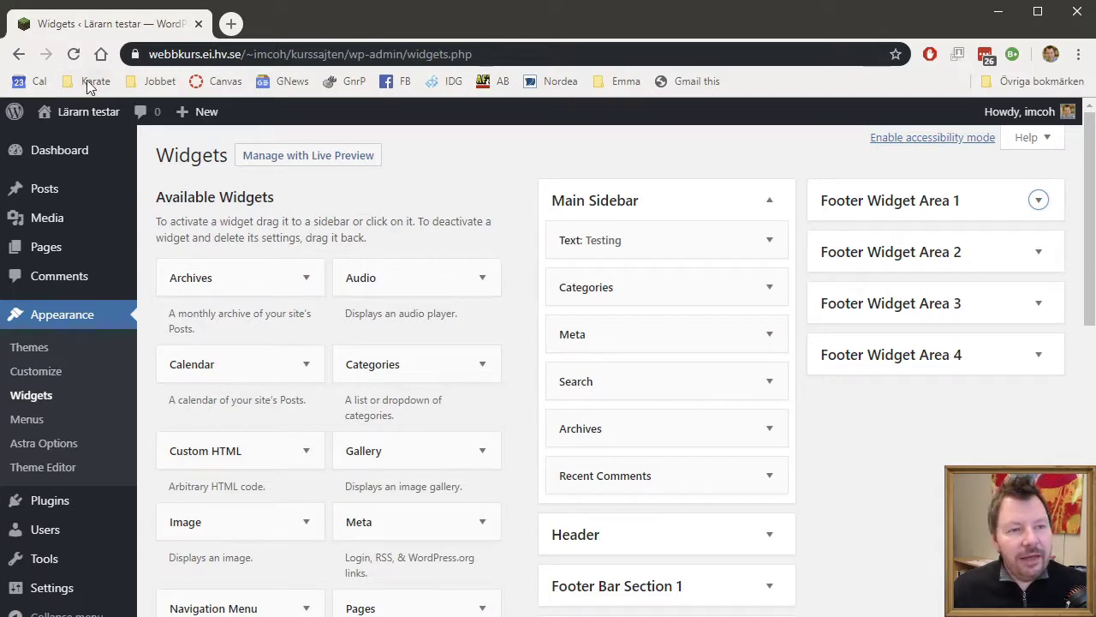
- Visit the live site and check the sidebar's Testing widget reading 'Av en textwidget'
mouse_move(100, 116)
left_click(66, 146)
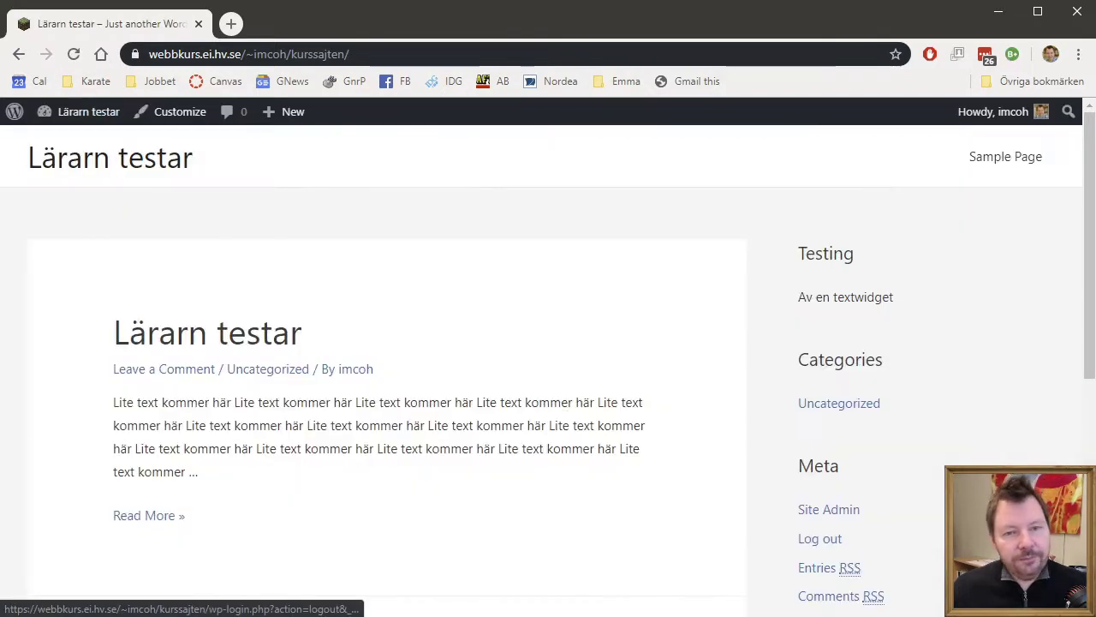
left_click_drag(795, 253, 986, 311)
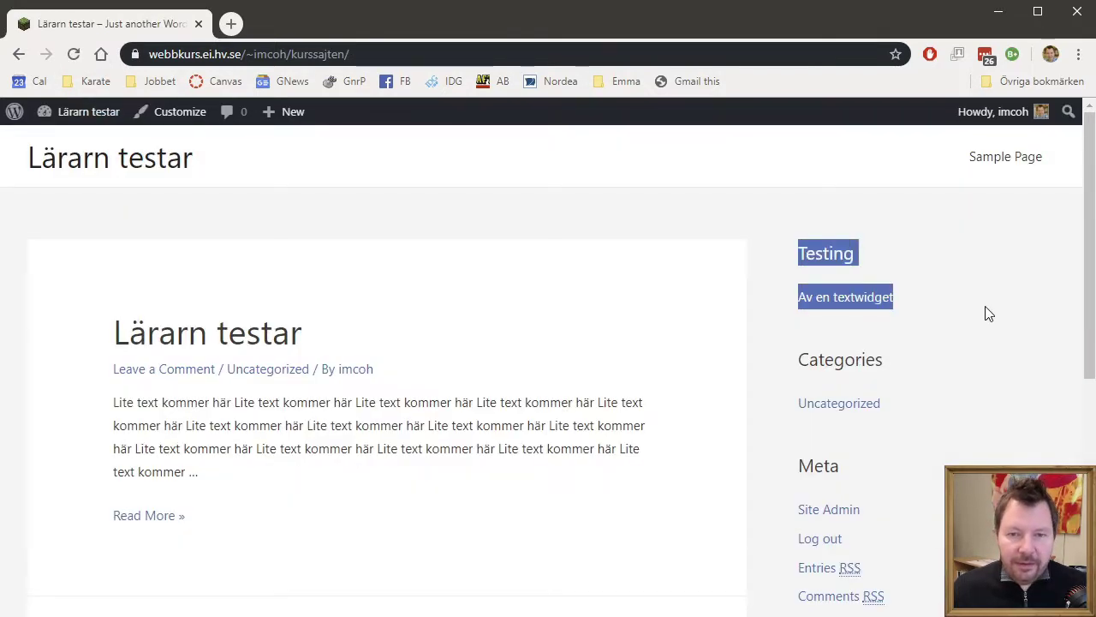
left_click(985, 314)
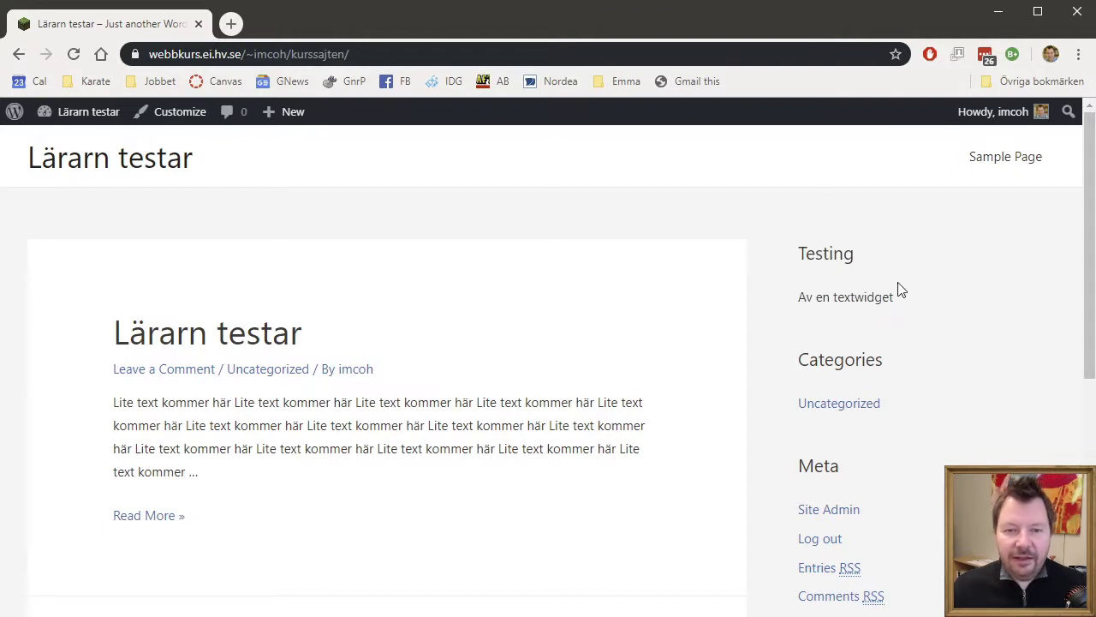
scroll(1023, 367, "down", 2)
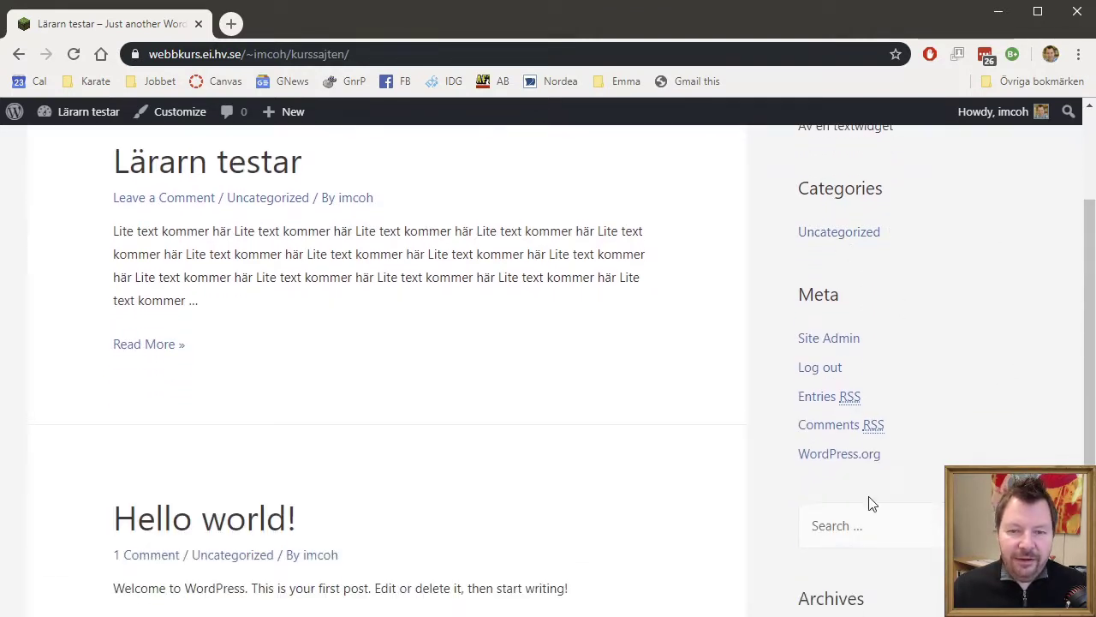
scroll(873, 509, "down", 3)
scroll(875, 533, "up", 5)
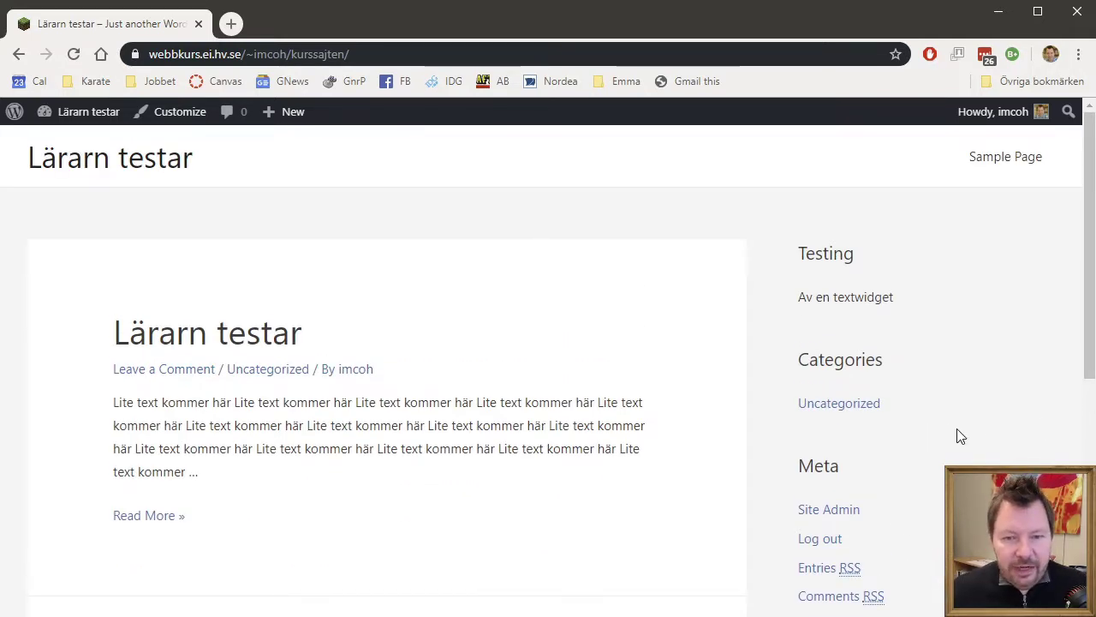
scroll(984, 439, "down", 1)
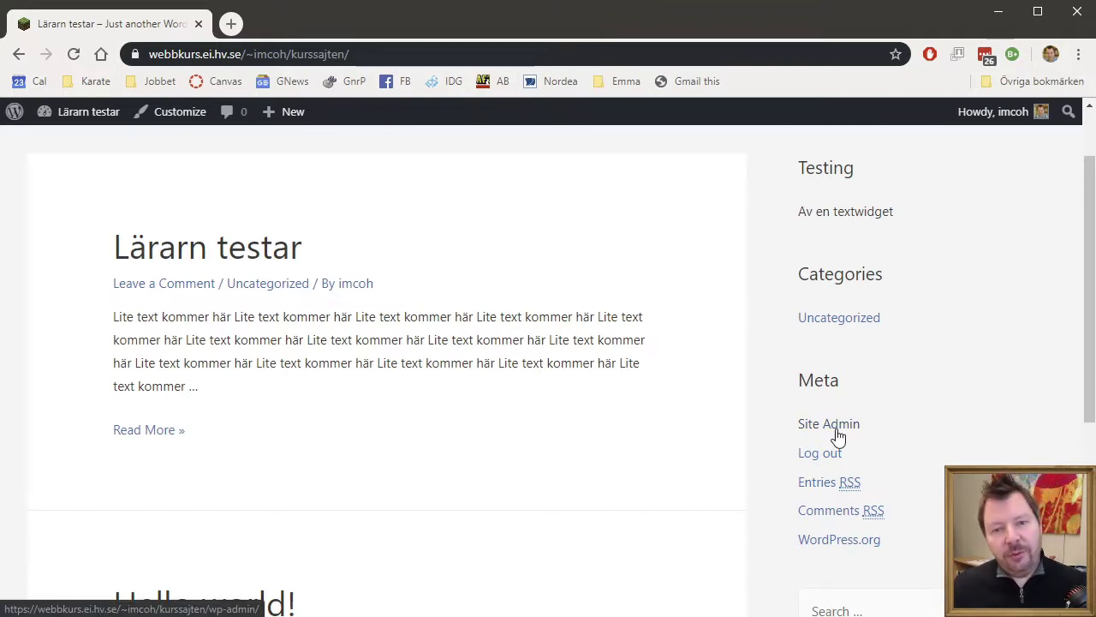
- Go from the front page's Meta widget Site Admin link back to the Dashboard, which lists 2 posts, 1 page and 1 comment
left_click(837, 431)
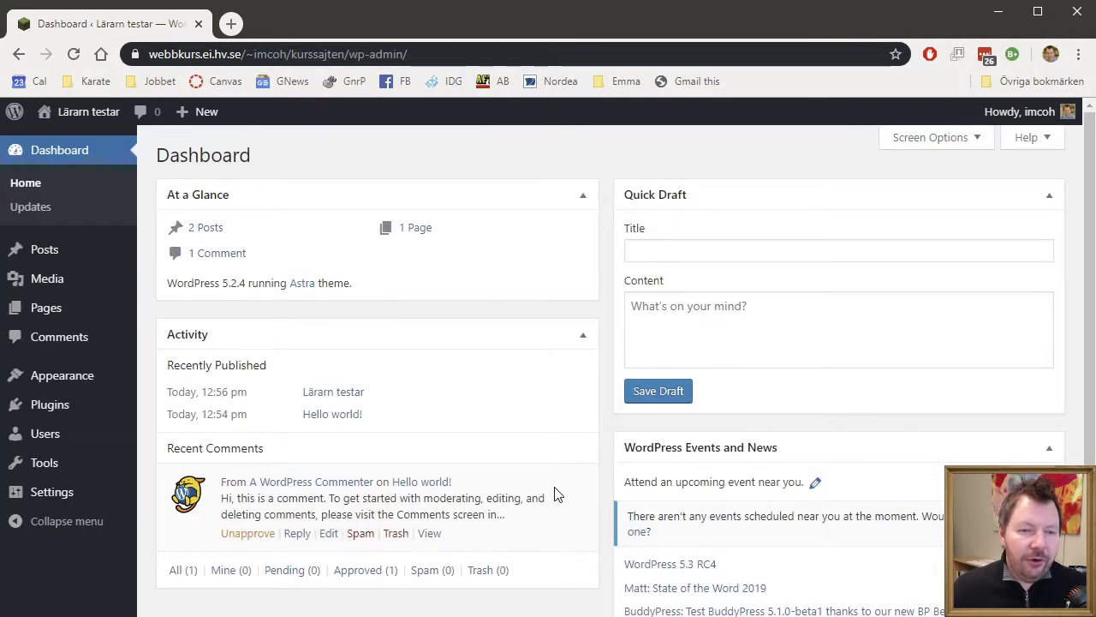
scroll(560, 495, "down", 2)
scroll(561, 495, "up", 2)
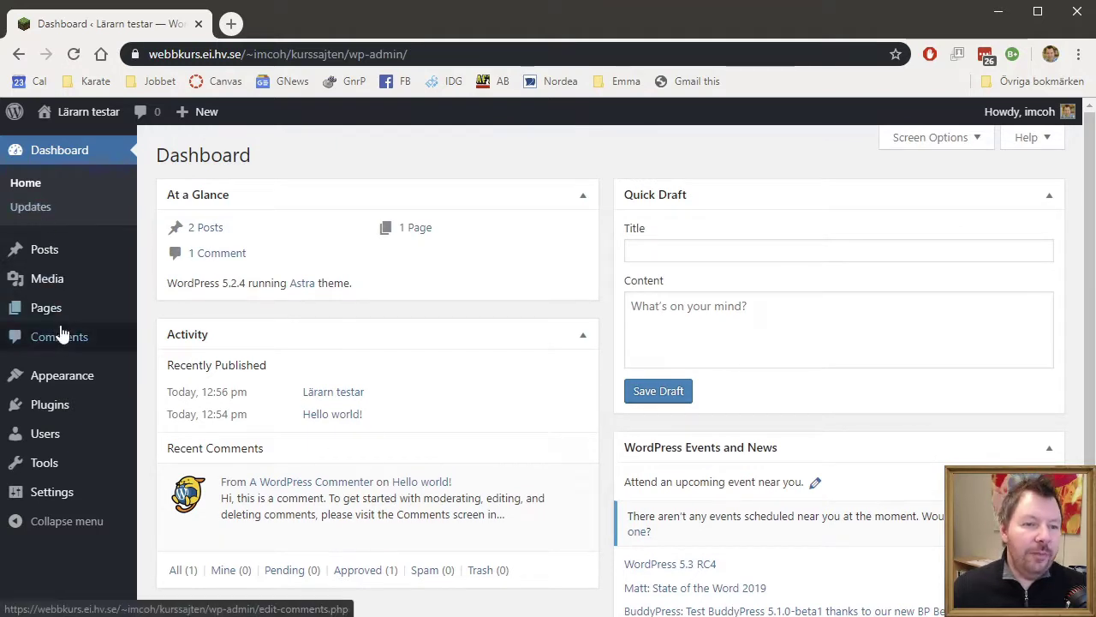
mouse_move(91, 279)
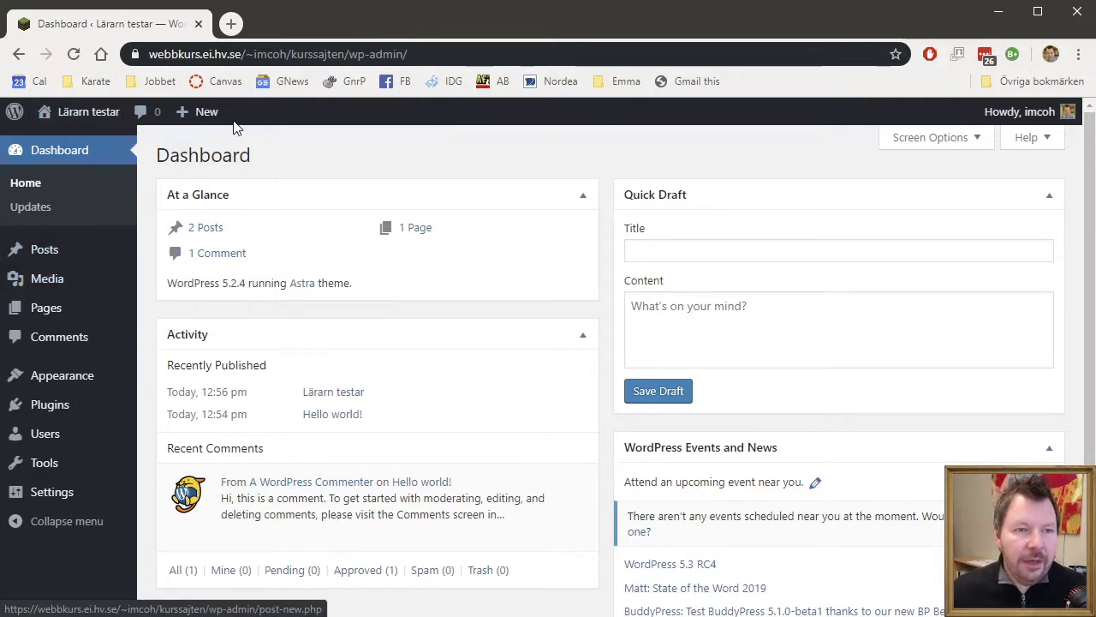
mouse_move(206, 118)
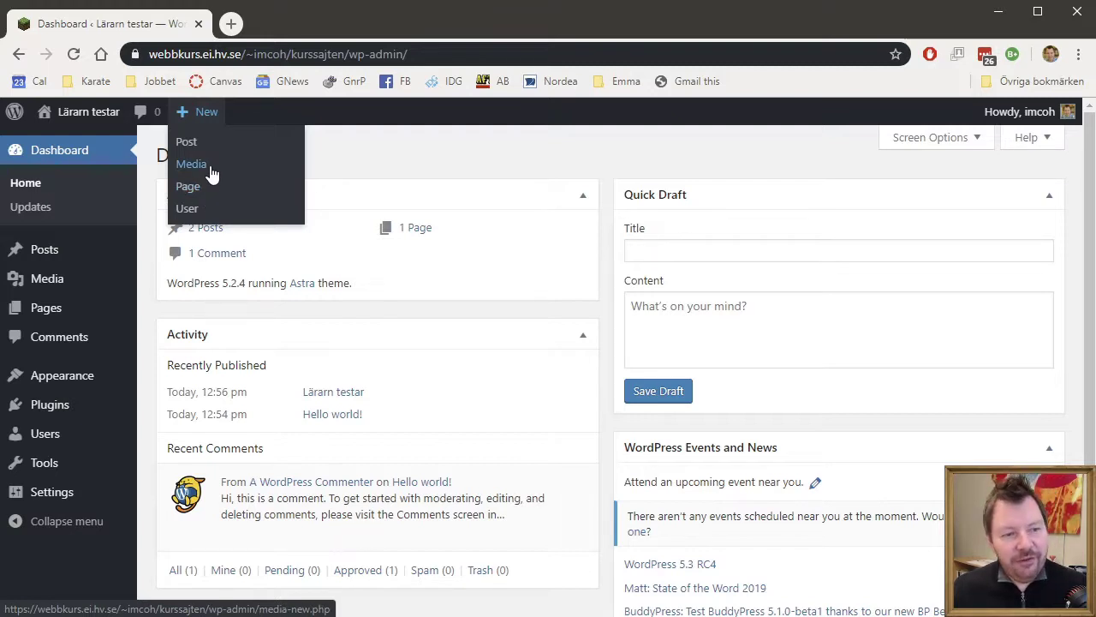
- Browse All Posts and the post Tags page, ending on the empty Media Library
mouse_move(39, 256)
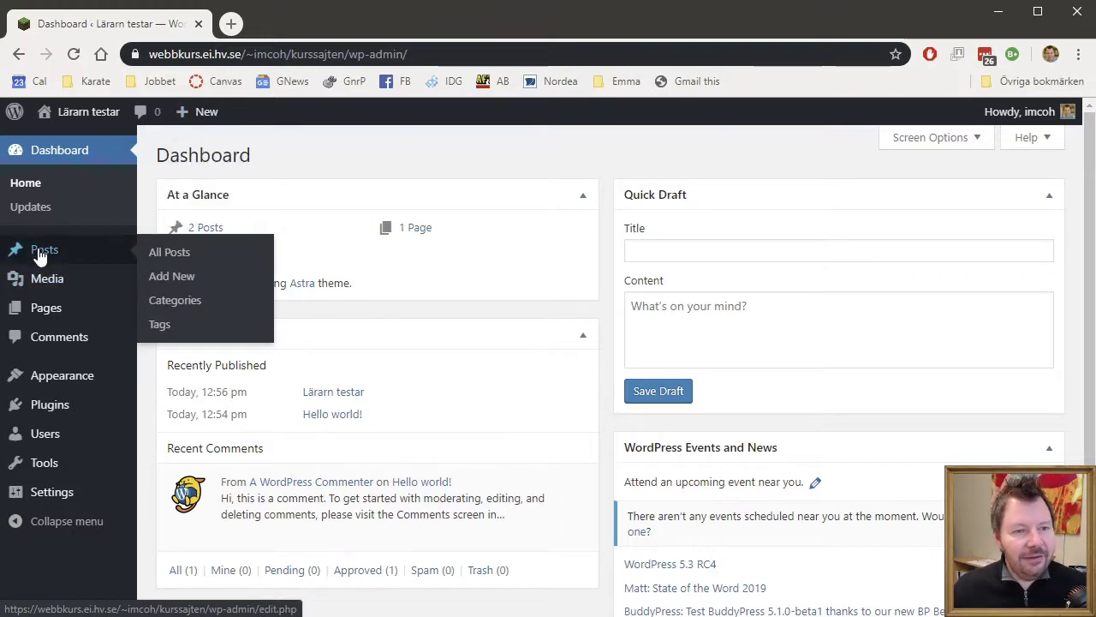
left_click(187, 250)
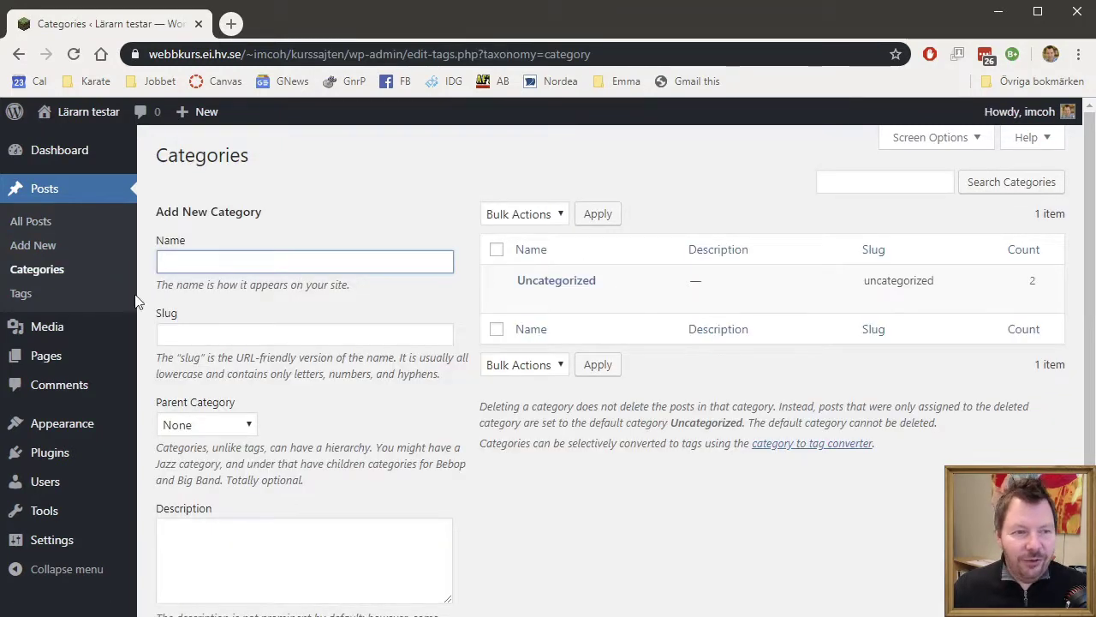
left_click(21, 297)
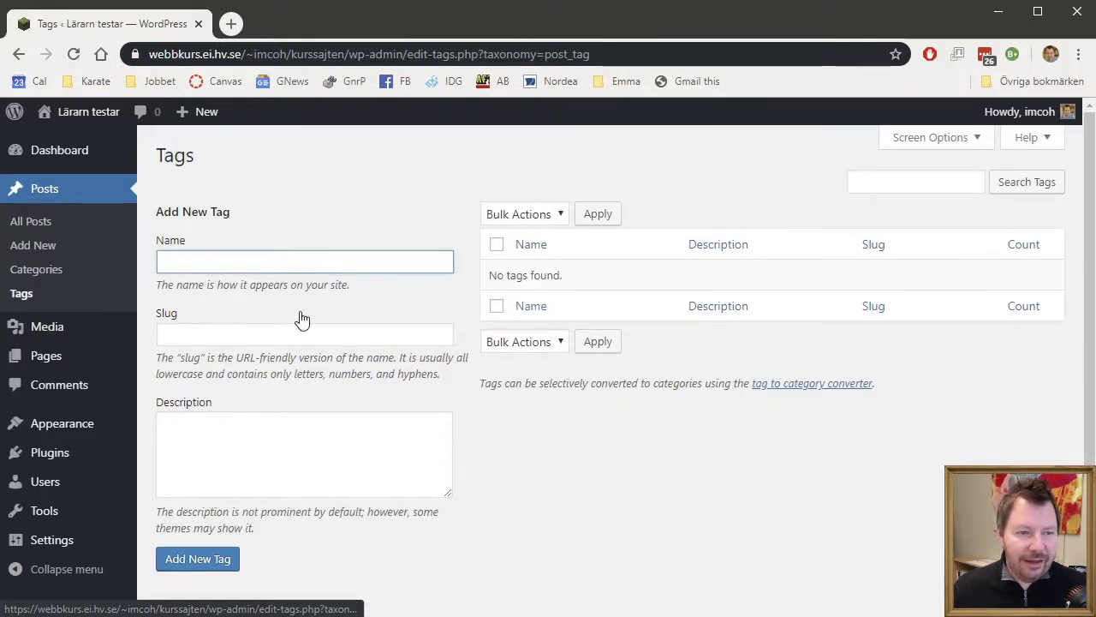
left_click(47, 329)
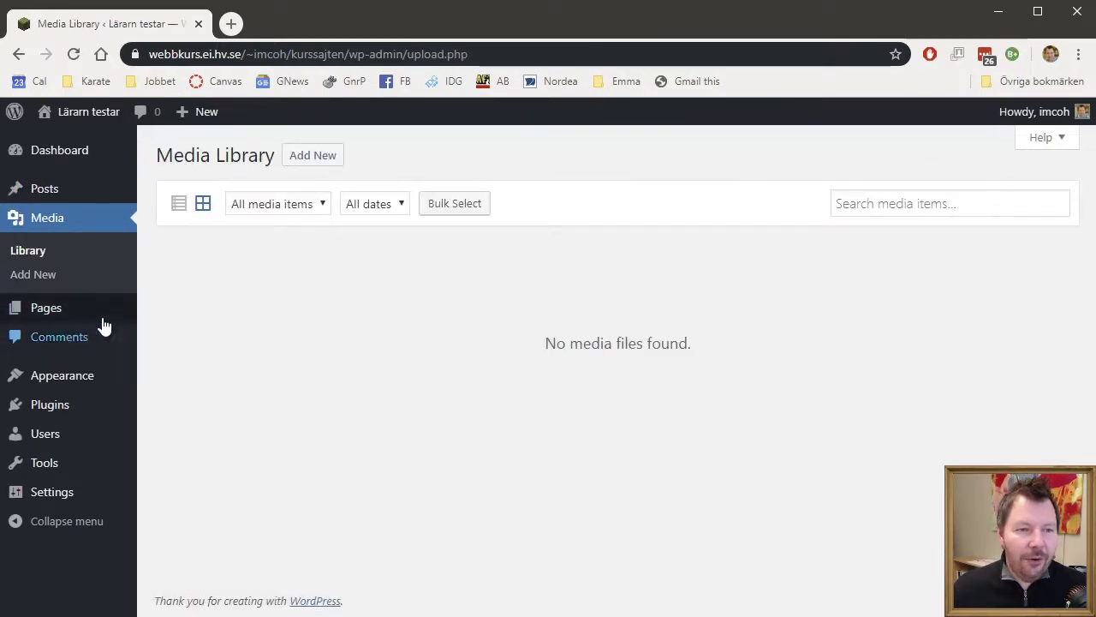